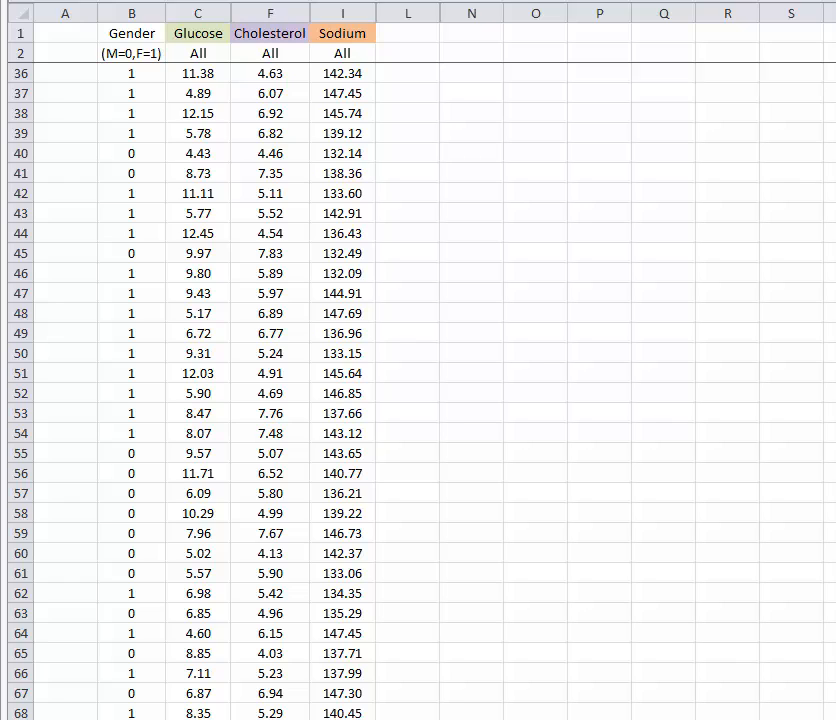
Examine the gender coding header and a few sample data rows, including rows 36 and 40, up to the start of the table.
click(141, 62)
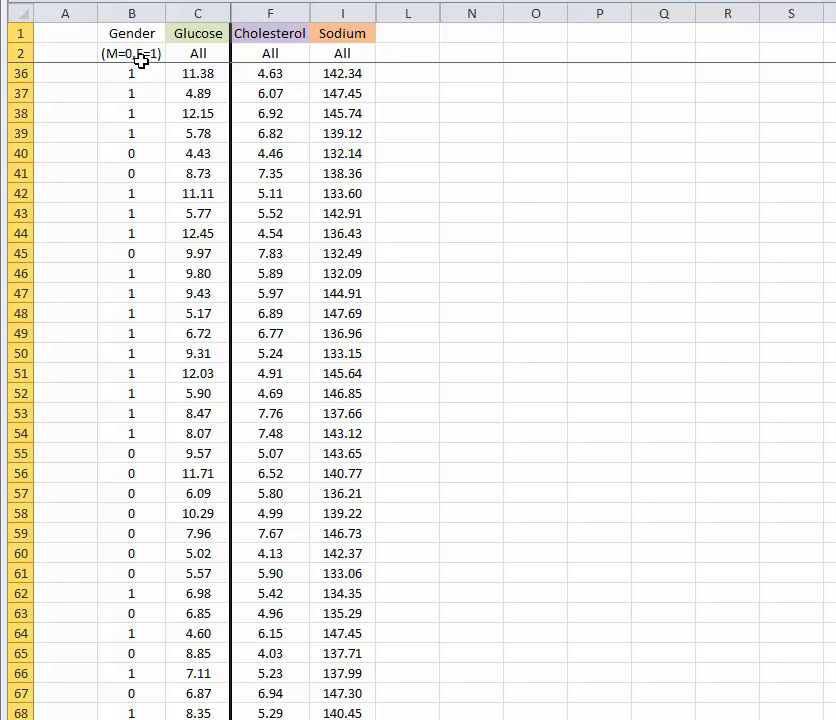
click(140, 57)
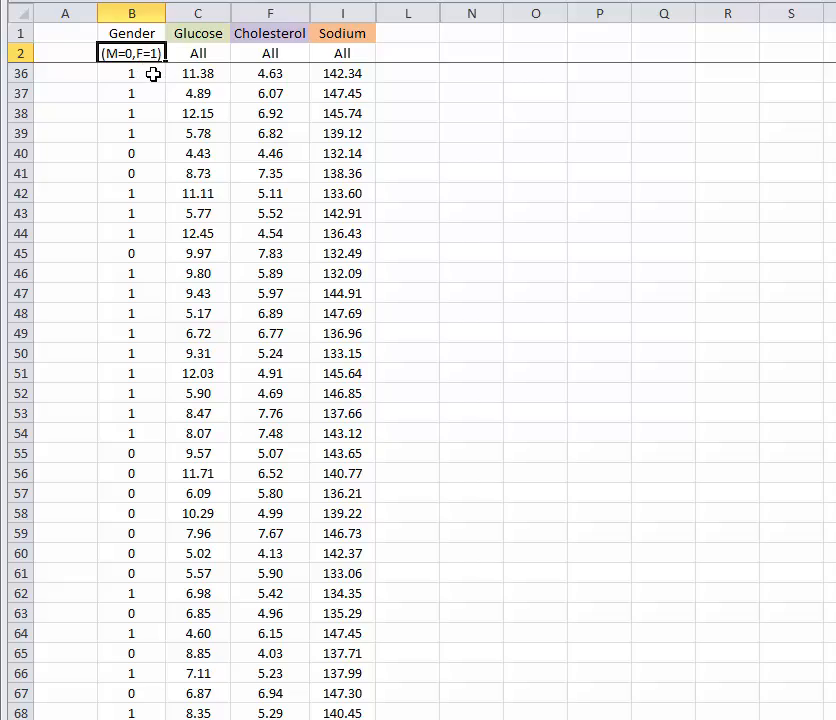
click(153, 75)
click(15, 73)
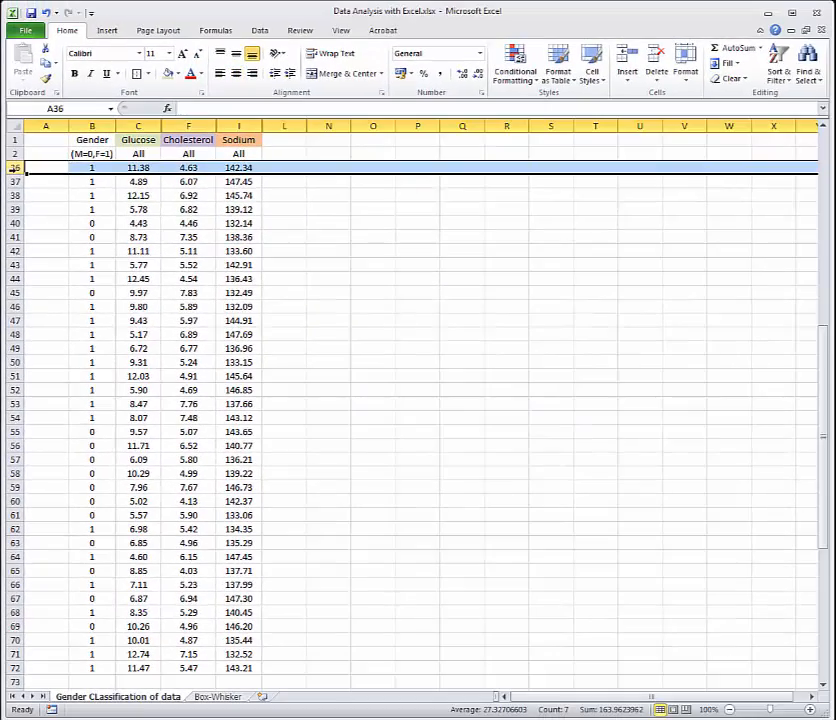
scroll(15, 168, up, 1)
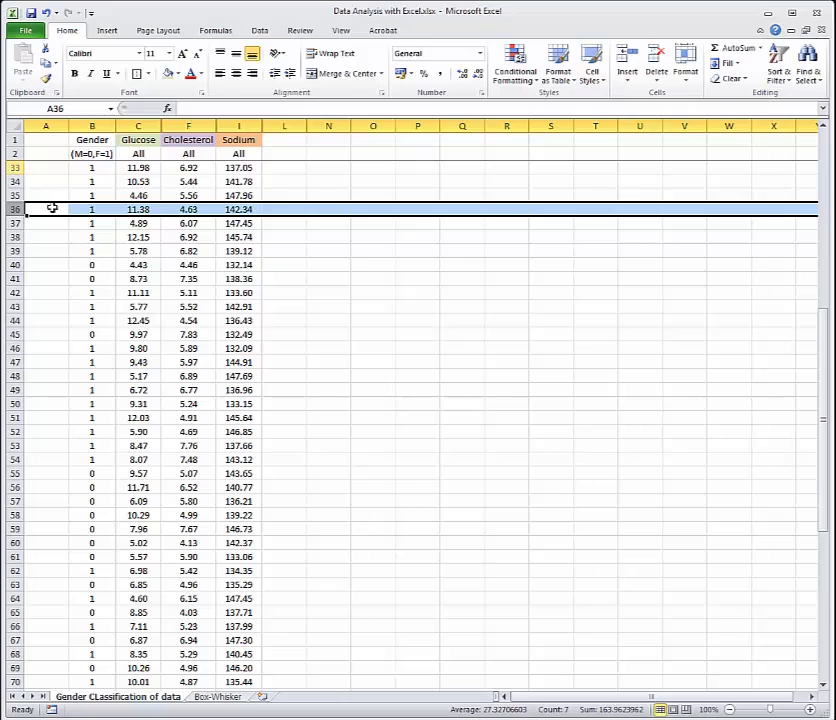
click(14, 266)
scroll(117, 268, up, 10)
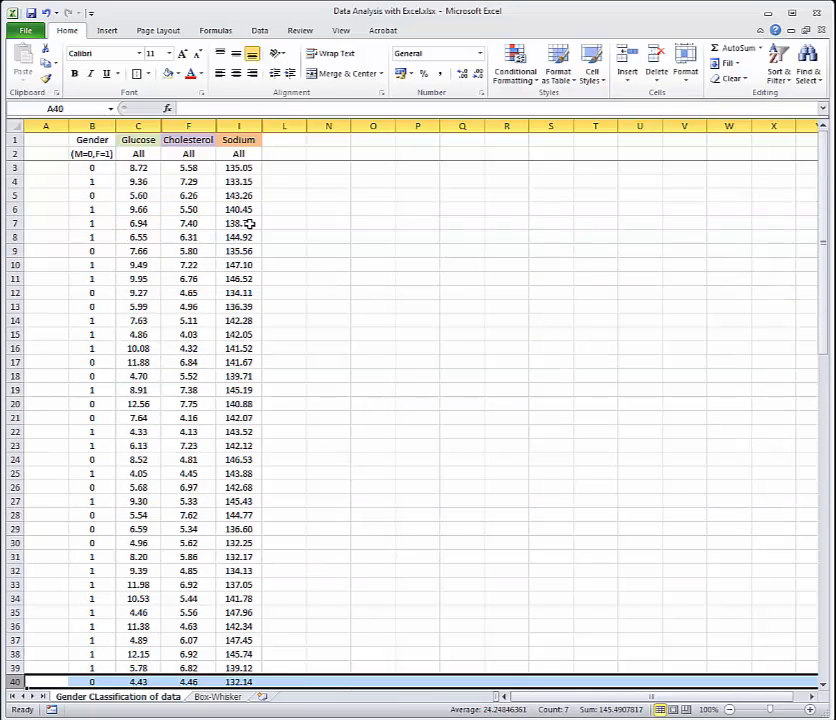
click(320, 208)
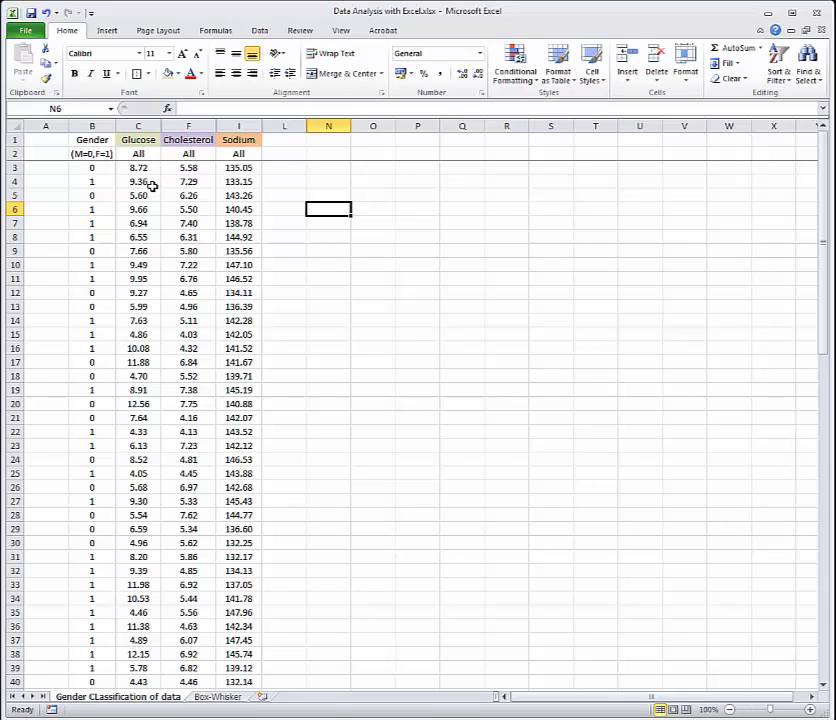
Unhide the G-male and G-female columns D and E between the Glucose and Cholesterol columns.
drag(140, 125, 174, 121)
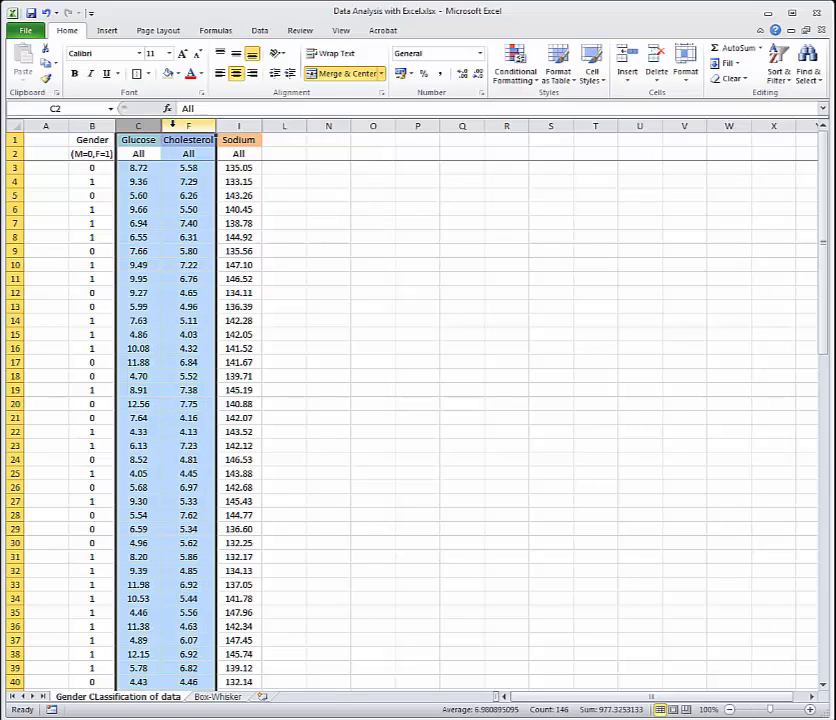
right_click(174, 122)
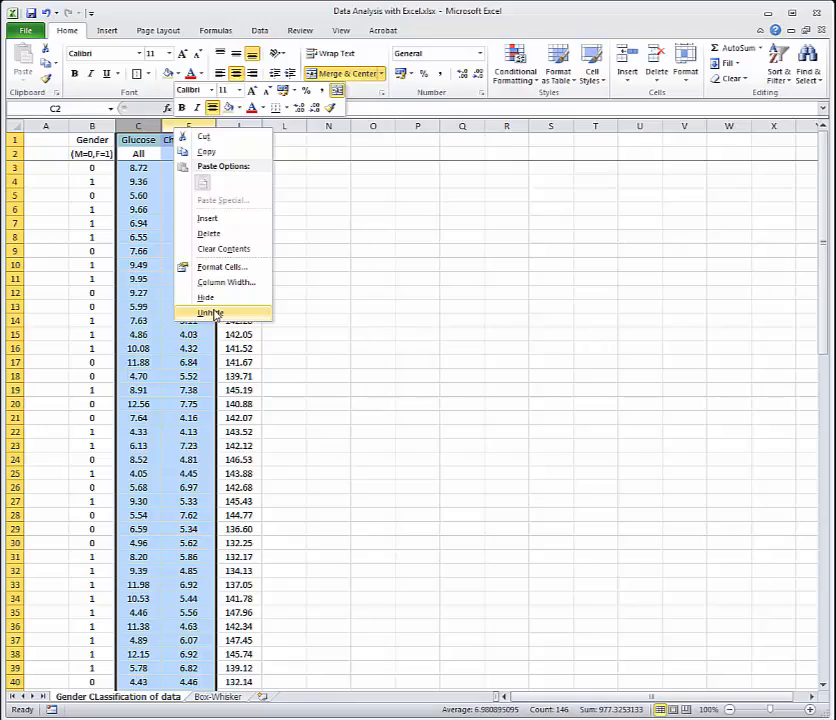
click(213, 313)
click(216, 278)
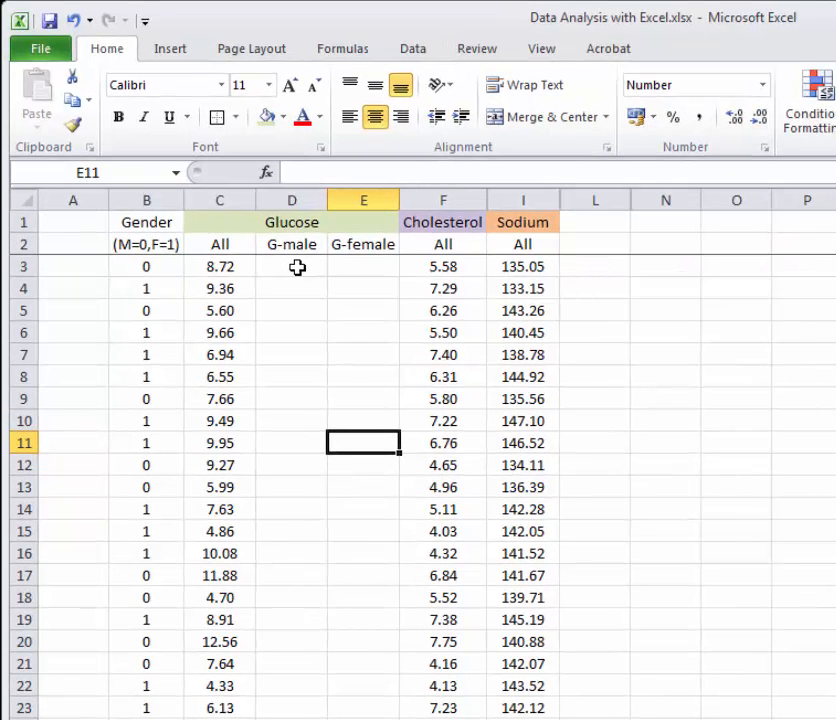
click(297, 267)
click(303, 244)
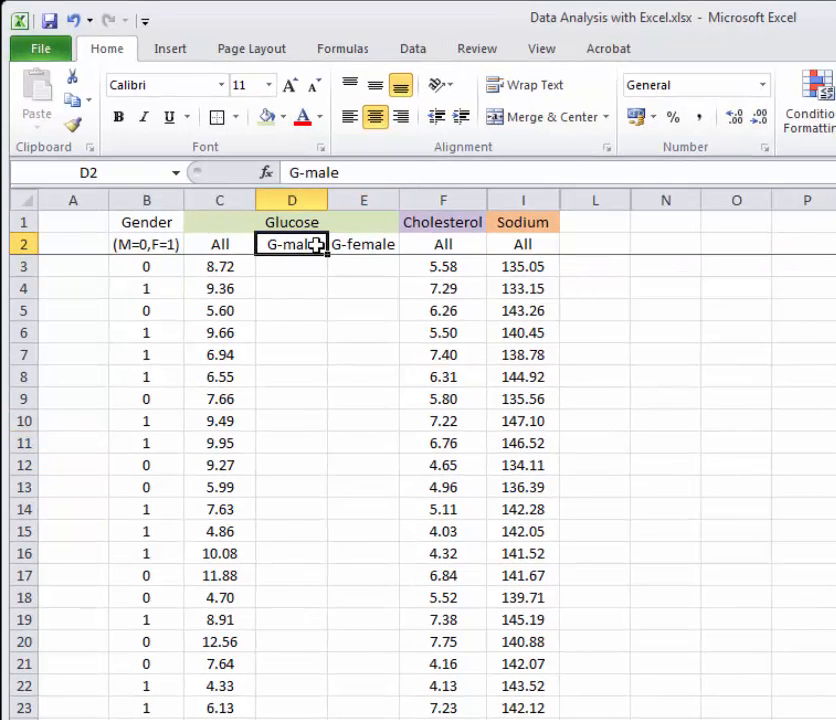
click(355, 249)
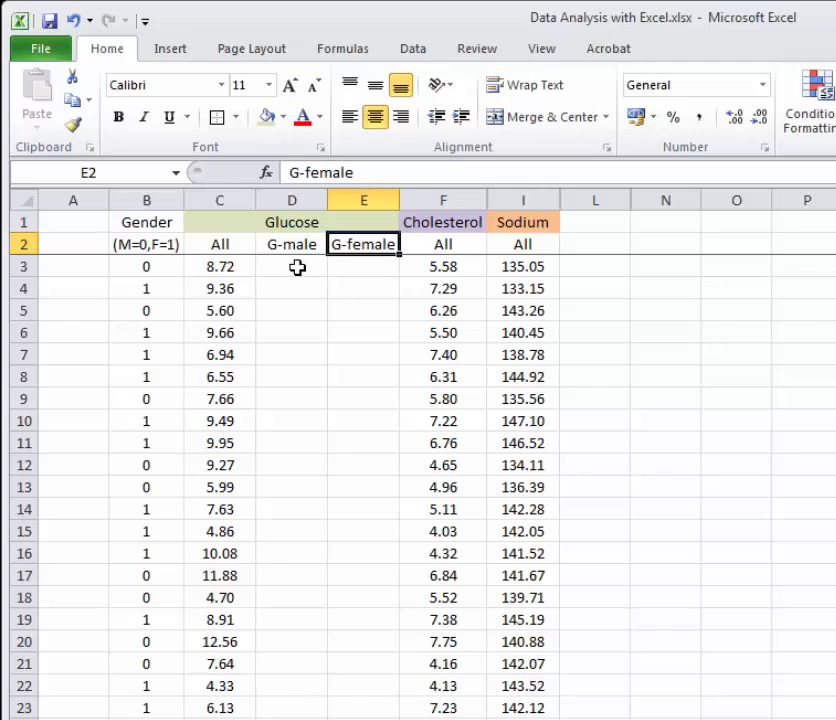
Enter the formula =IF(B3=0,C3,NA()) in cell D3 to extract the male glucose value.
click(297, 267)
text(=)
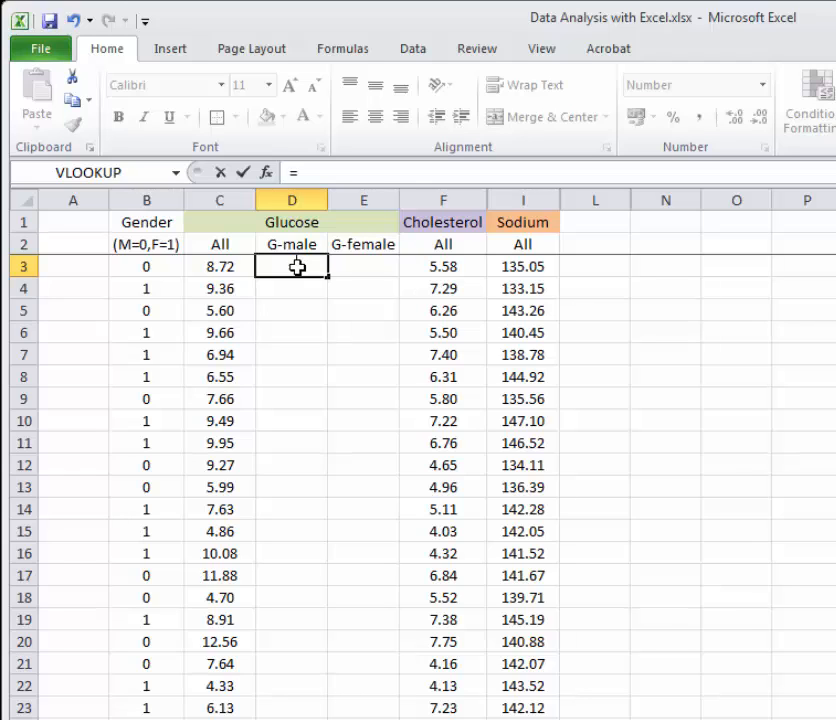
text(if()
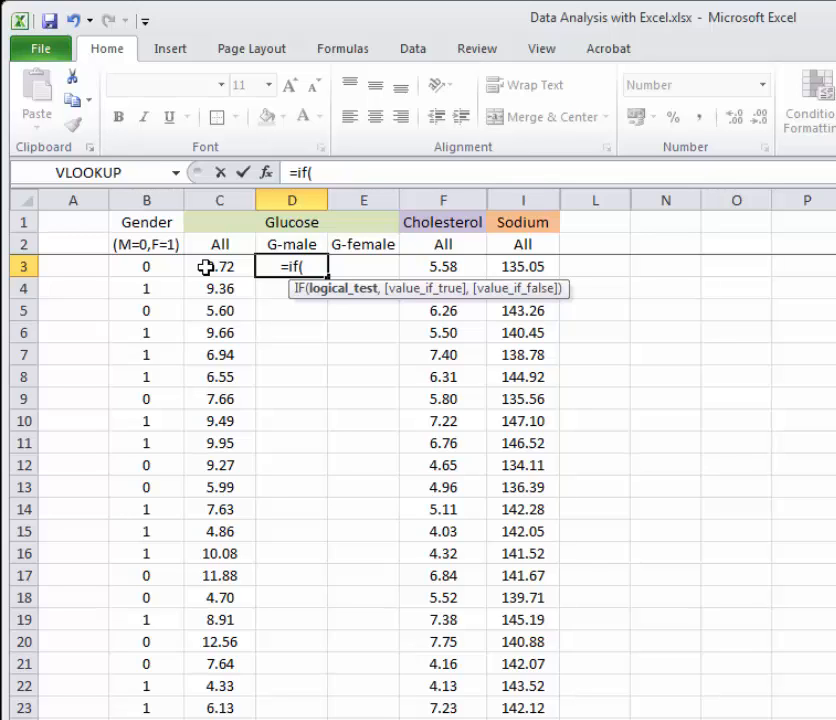
click(168, 272)
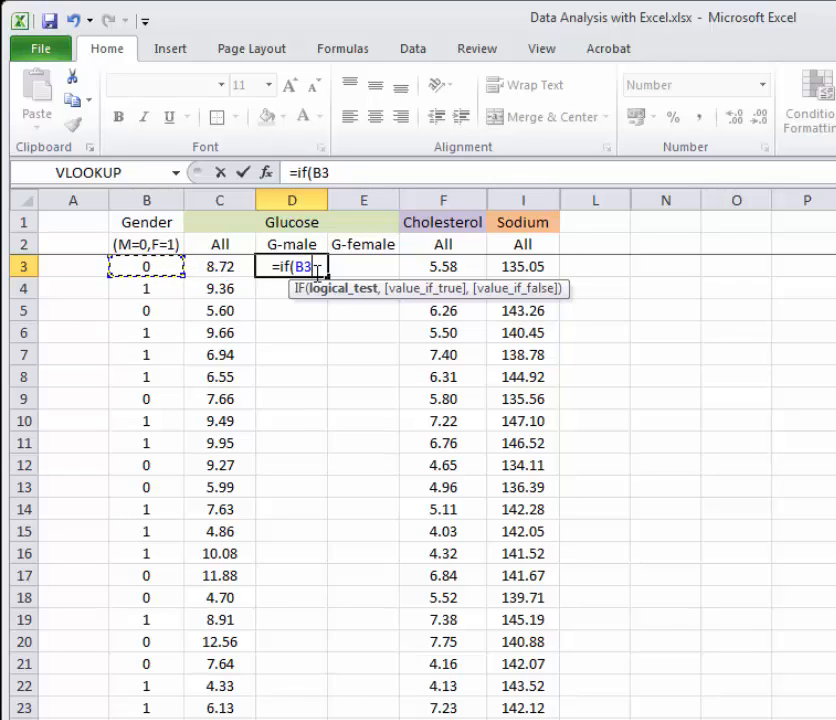
text(=0)
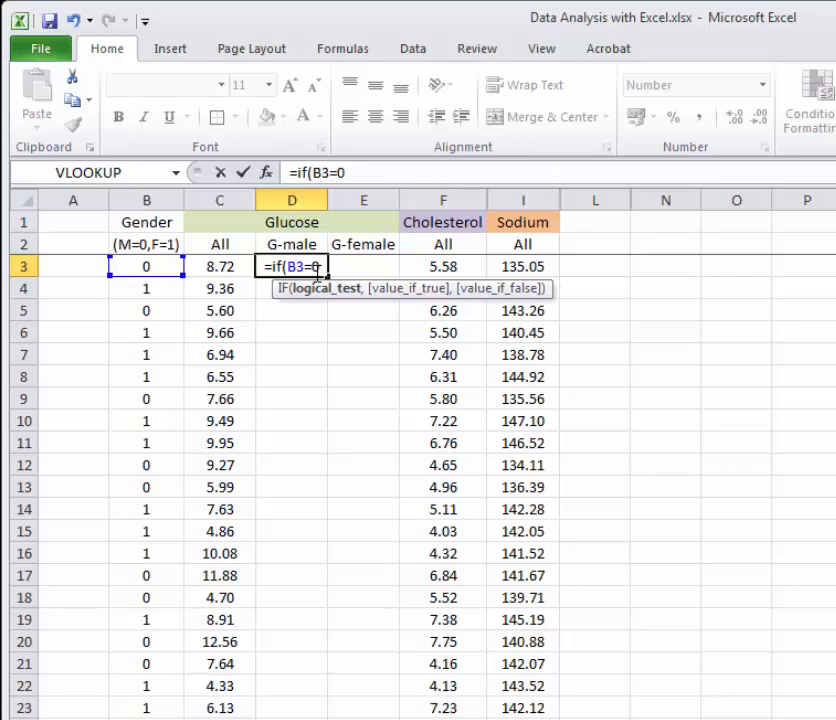
text(,)
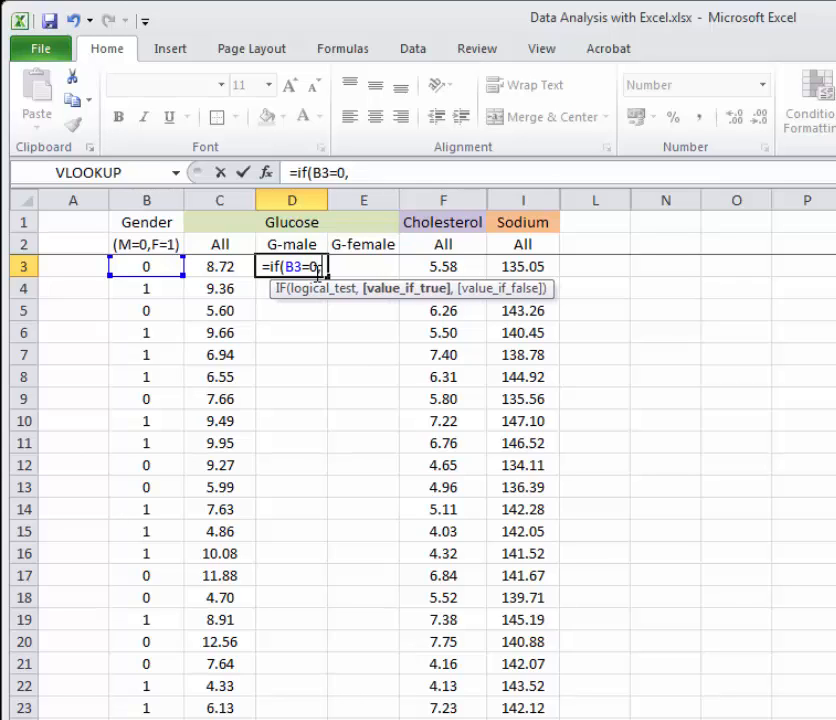
click(232, 267)
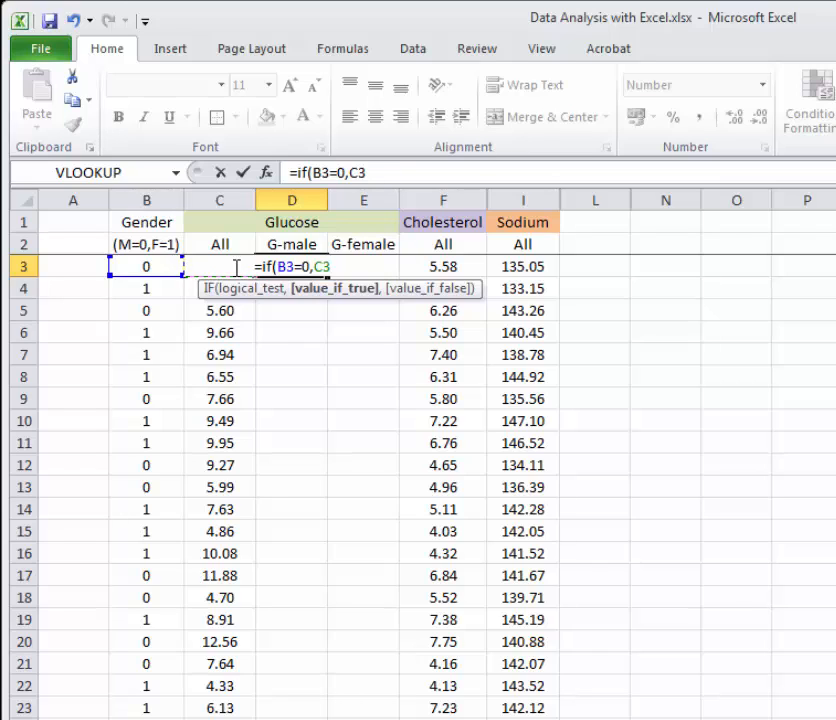
text(,)
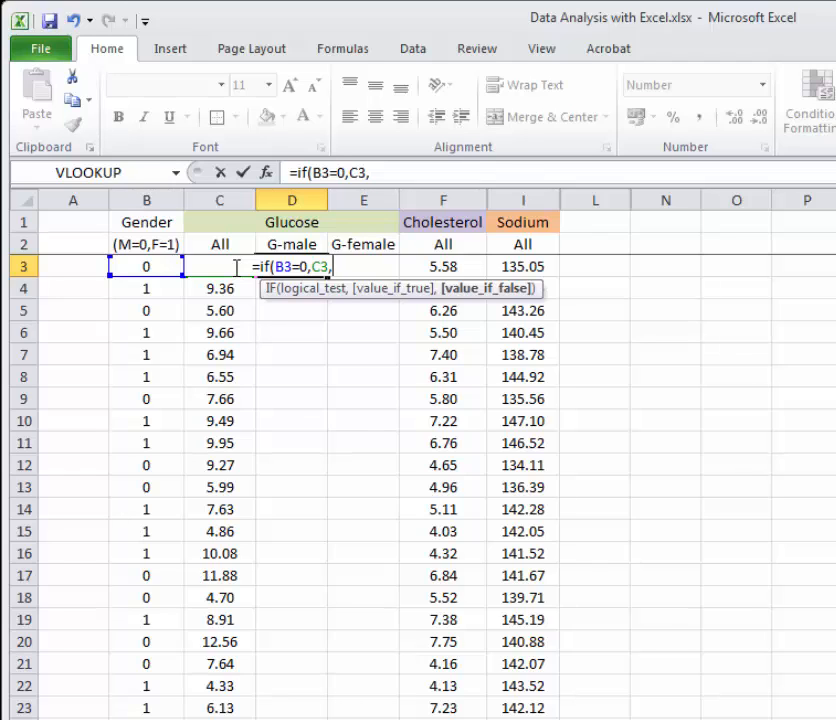
text(NA())
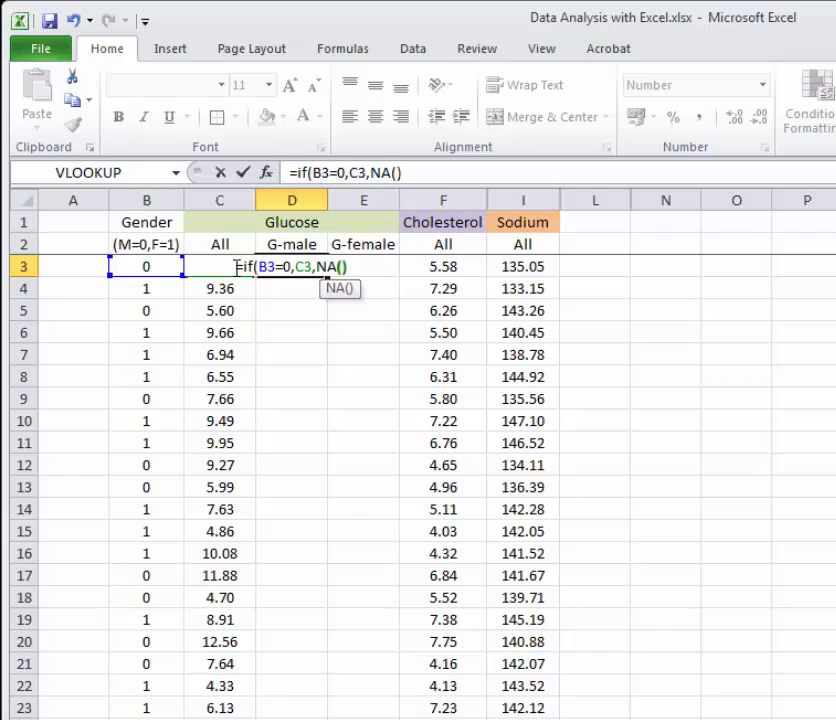
text())
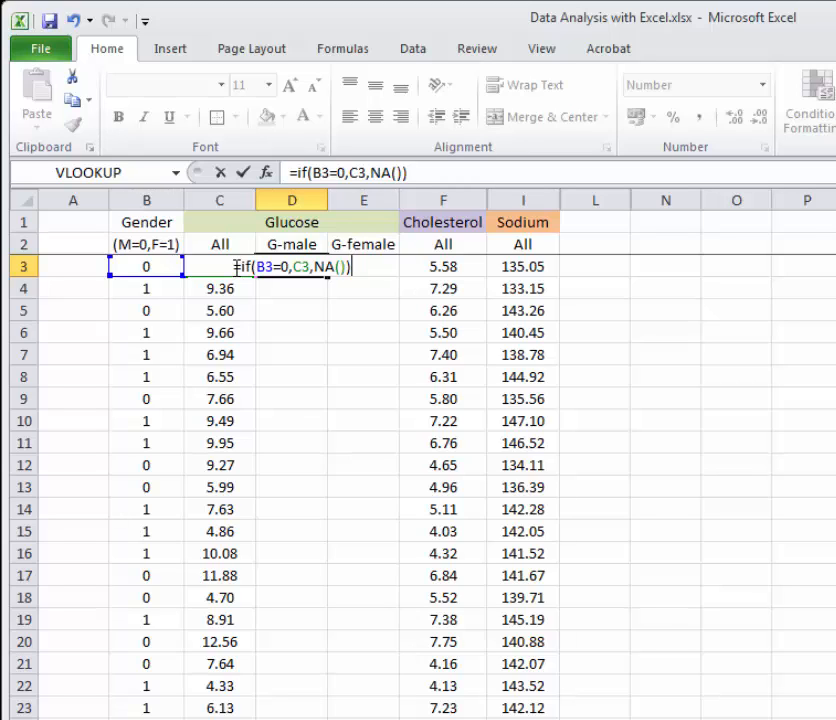
key(Return)
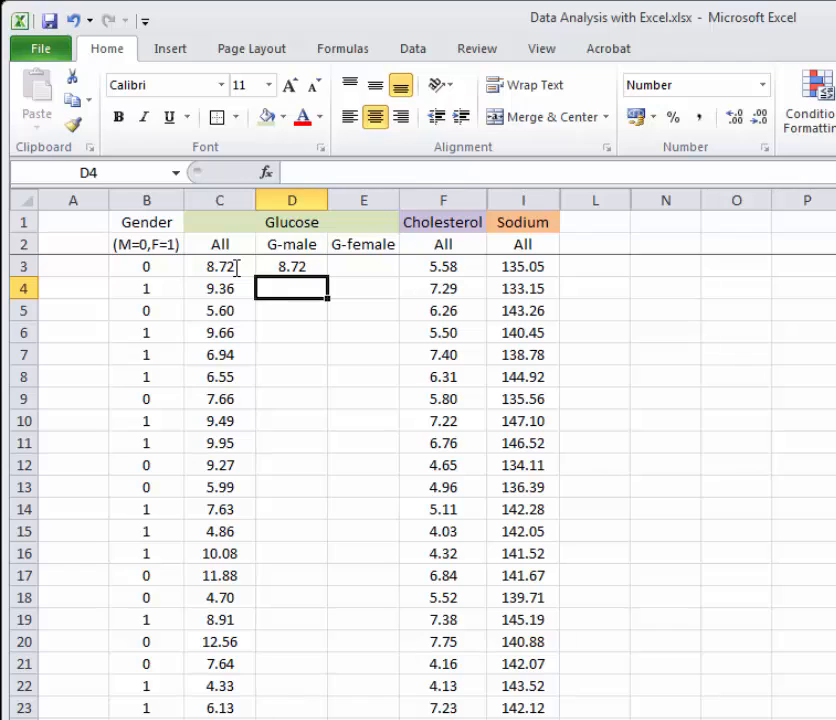
Review the IF formula in D3 and fill it down the G-male column for all data rows.
click(305, 266)
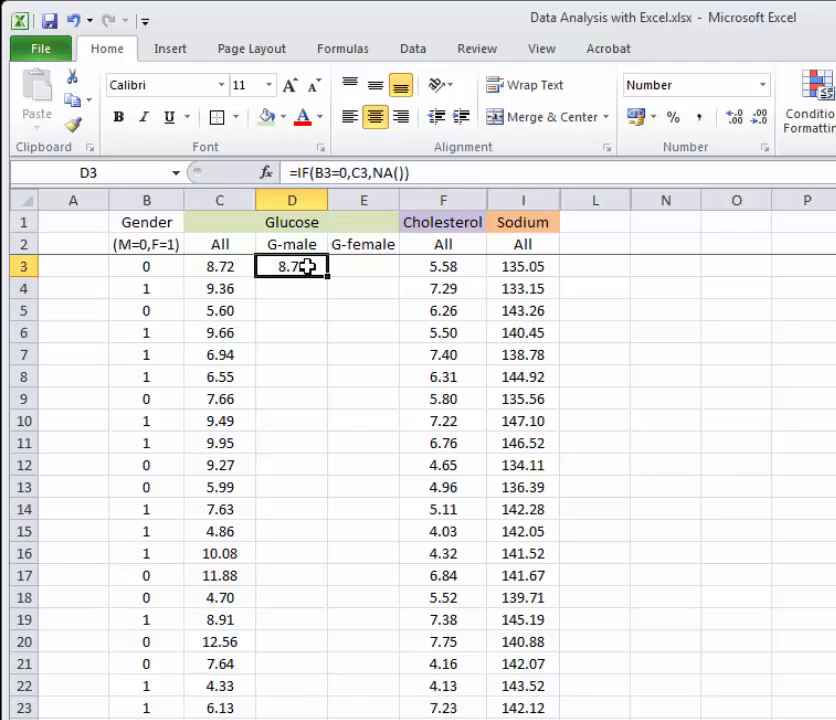
click(343, 172)
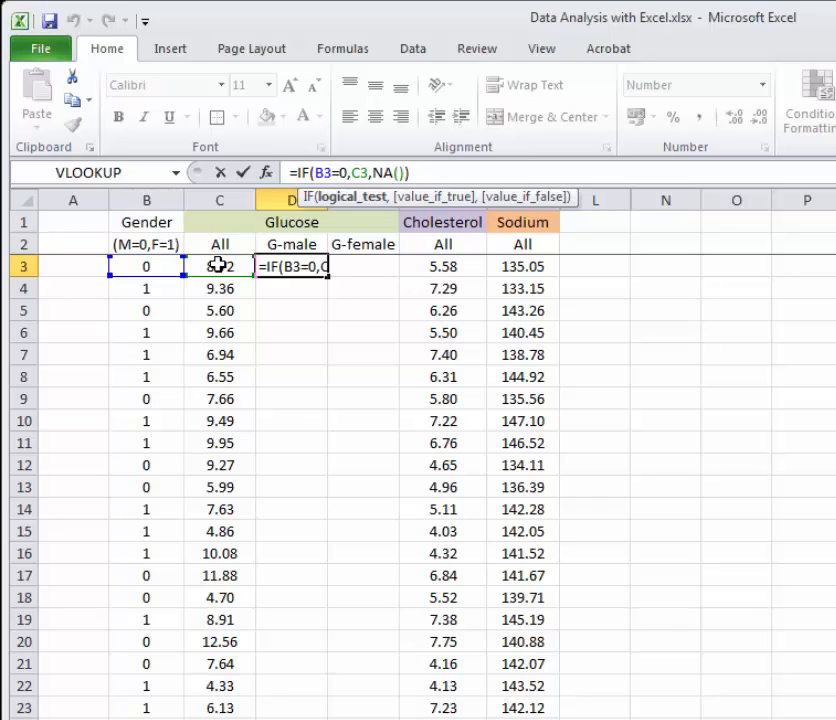
key(ctrl+Return)
double_click(328, 276)
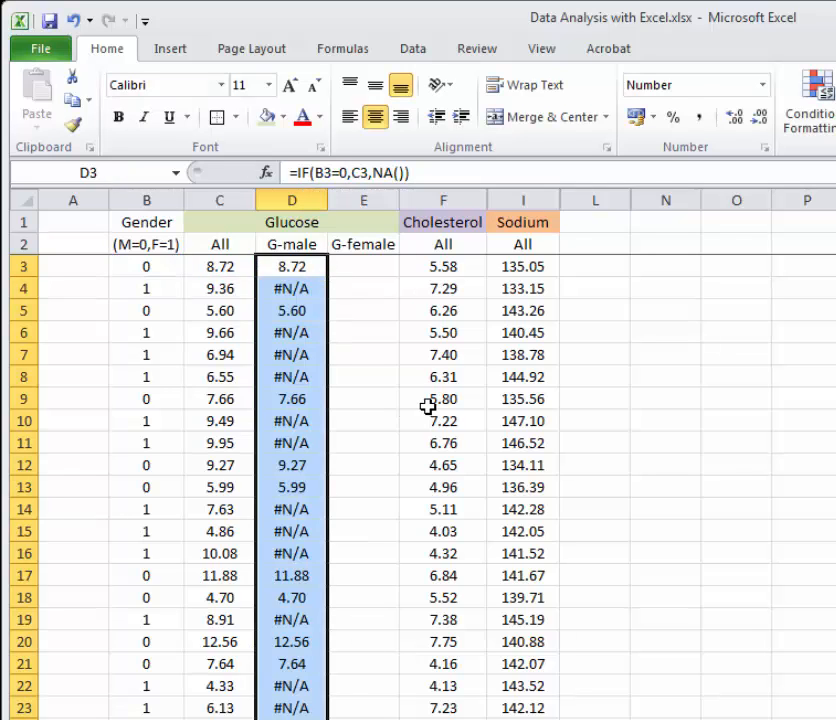
click(318, 264)
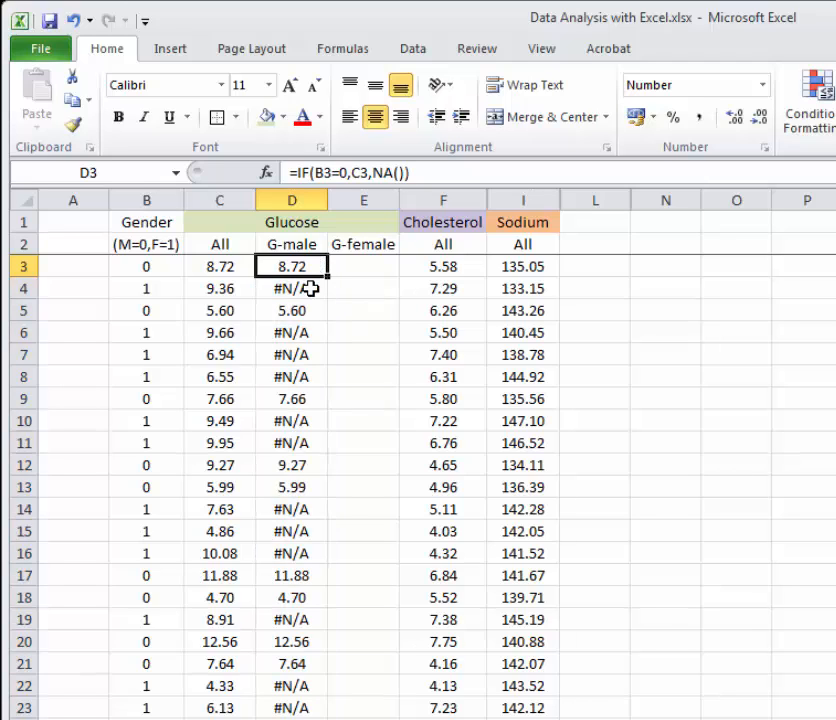
click(312, 288)
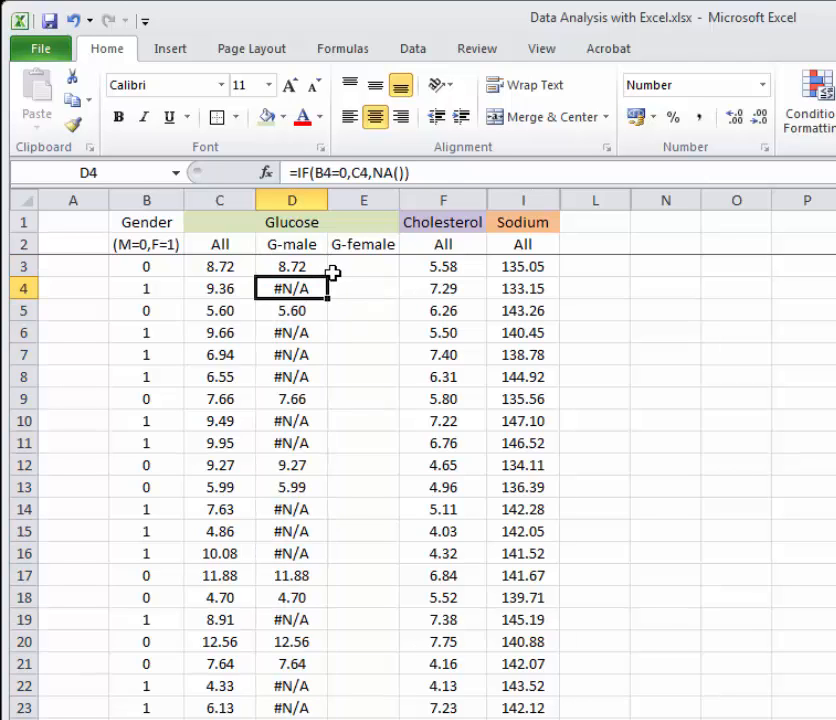
Enter the formula =IF(B3=1,C3,NA()) in cell E3 to extract the female glucose value.
click(344, 267)
text(=)
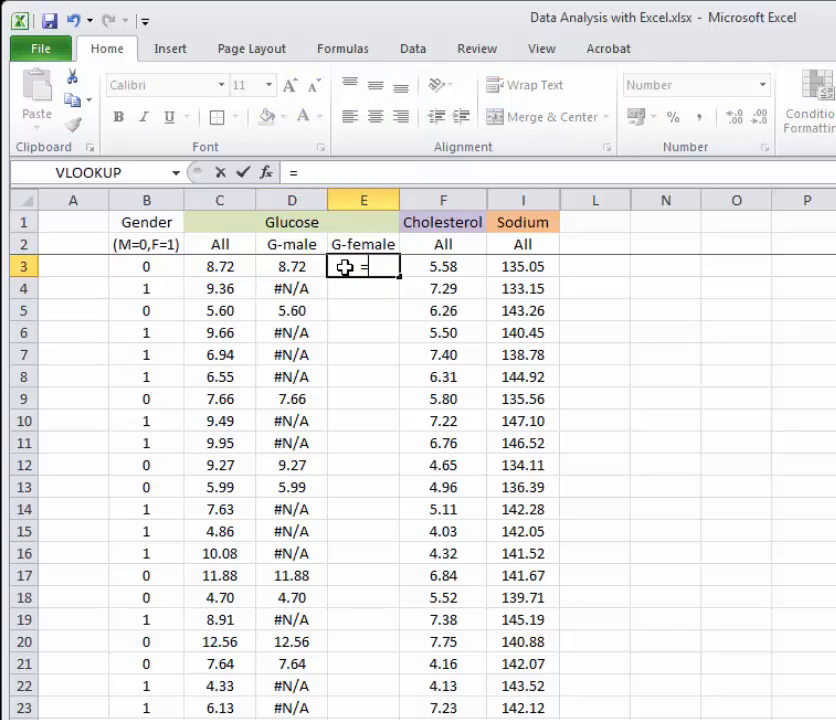
text(if()
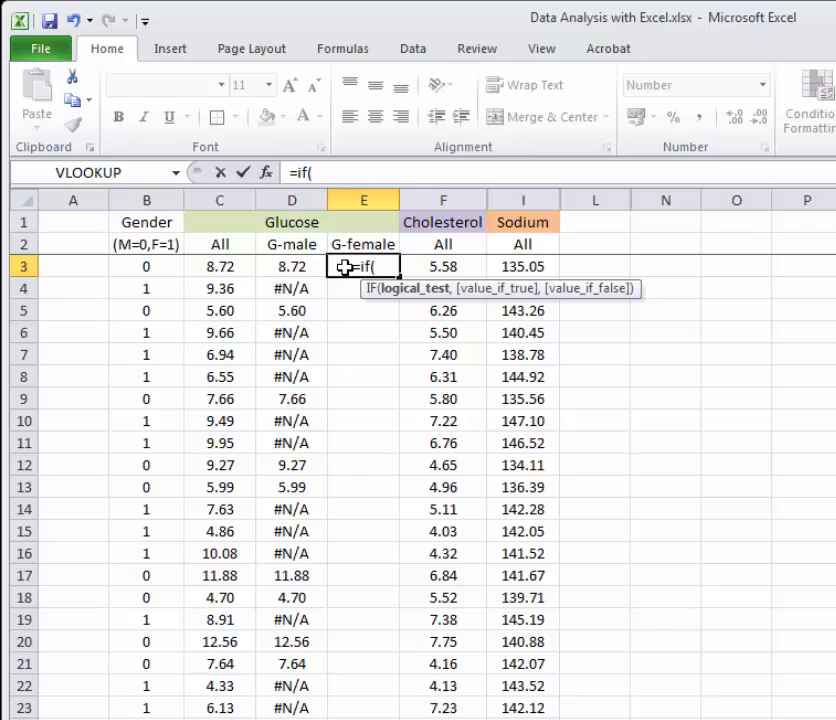
click(161, 268)
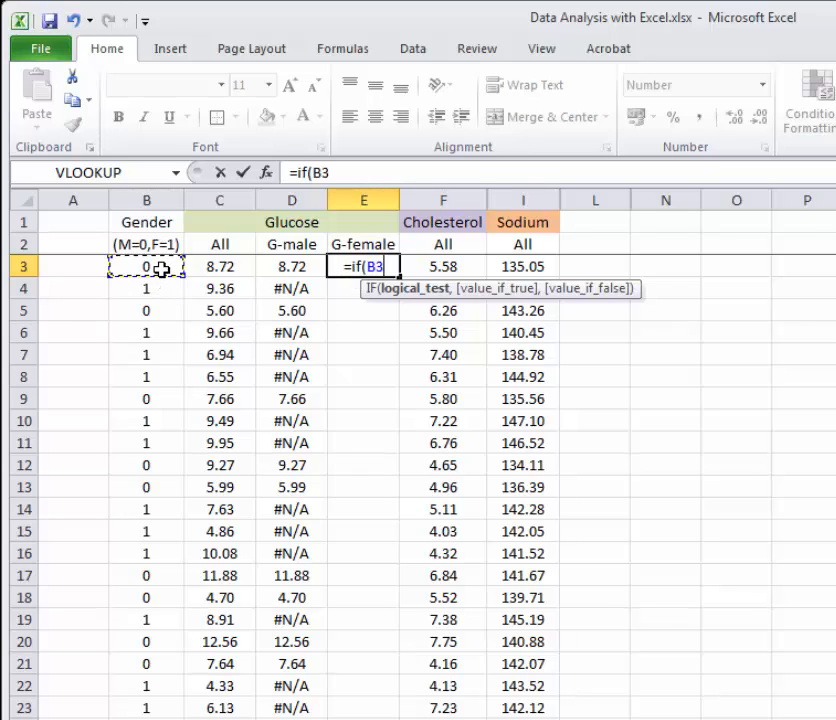
text(=1)
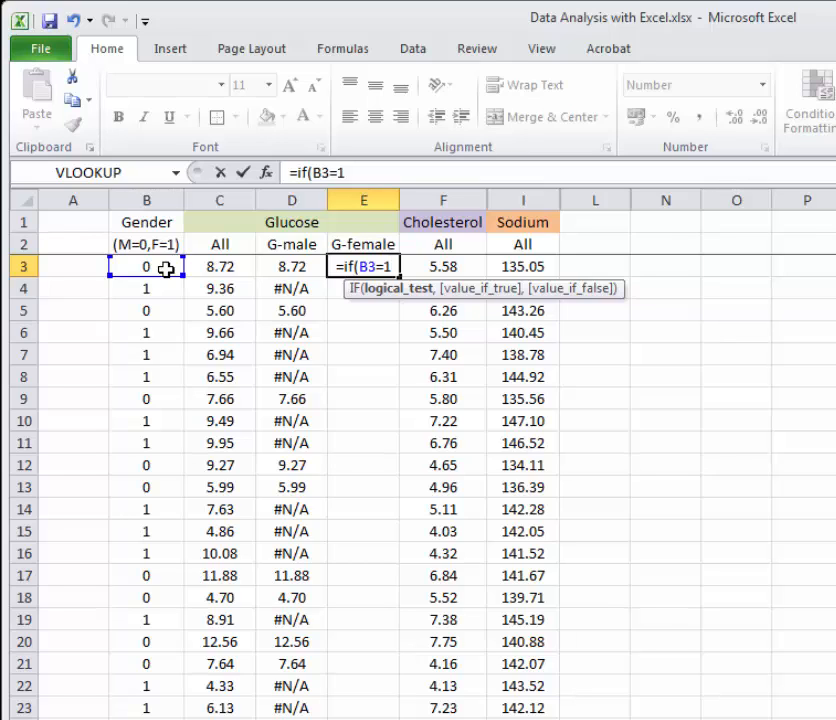
text(,)
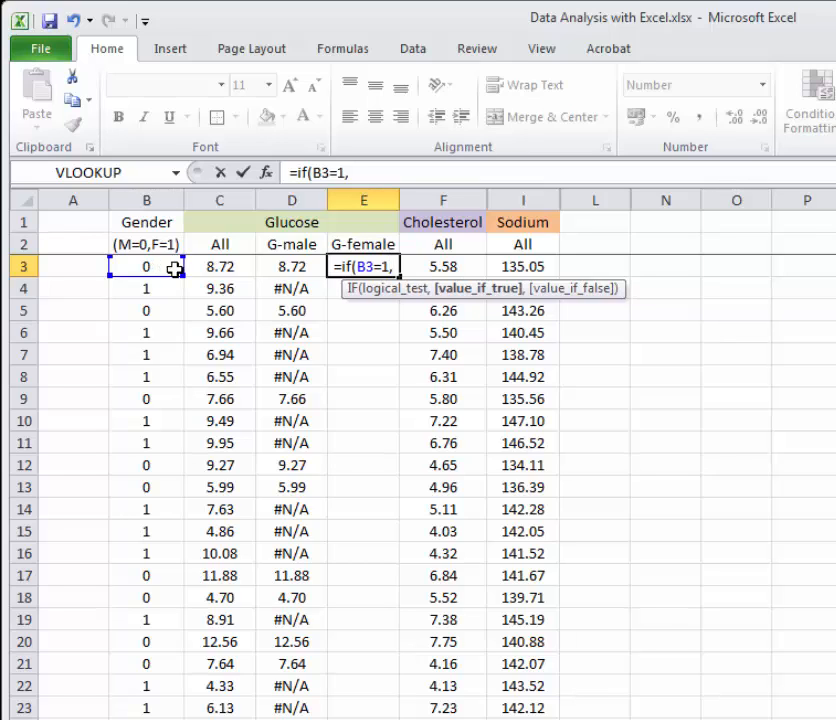
click(218, 267)
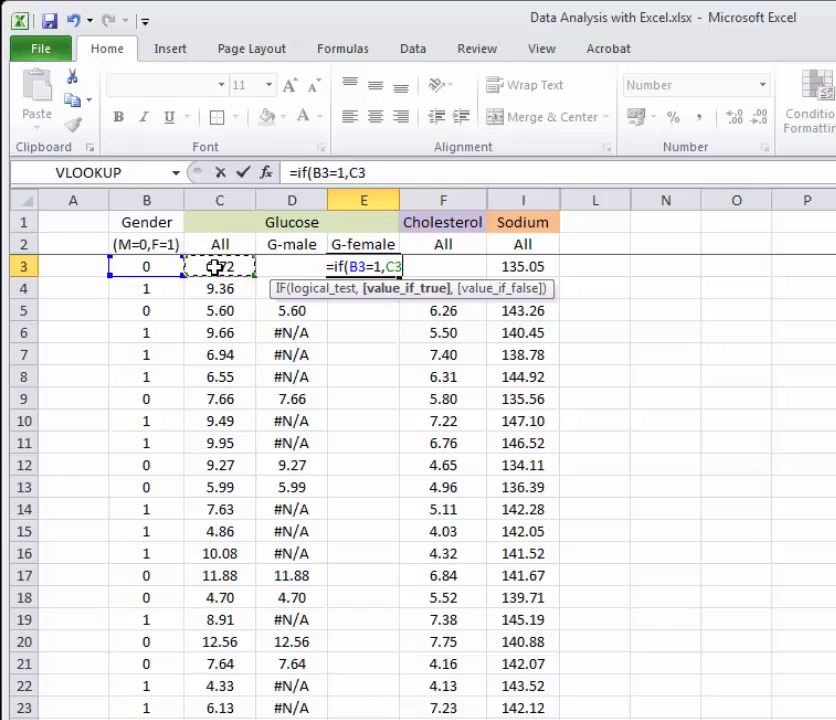
text(,)
text(N)
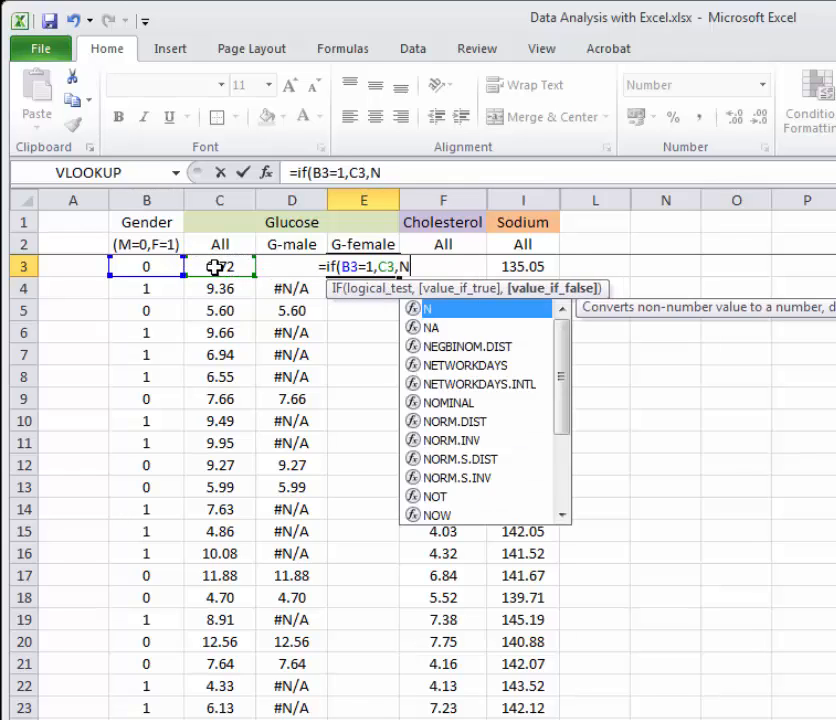
text(A())
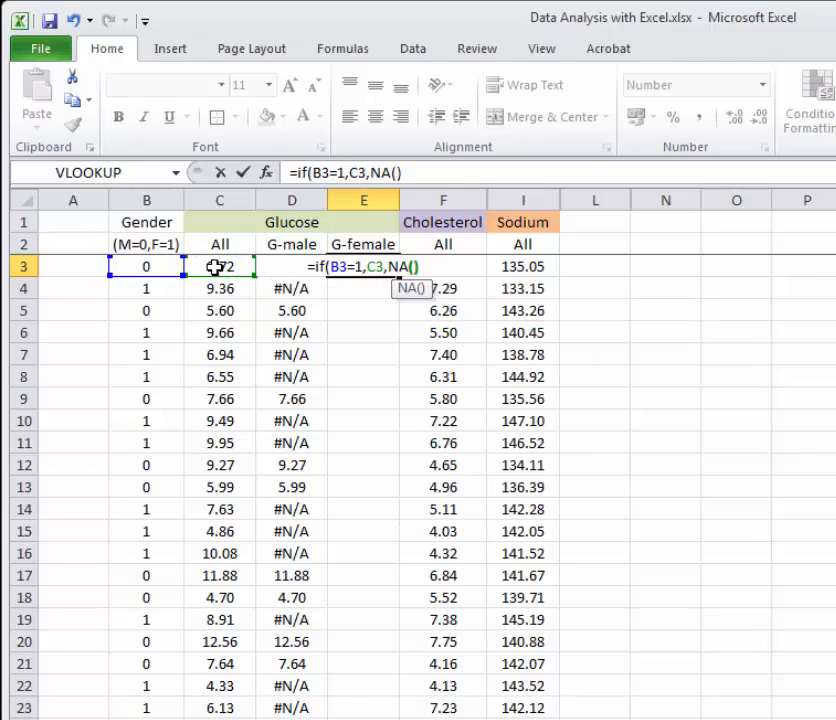
text())
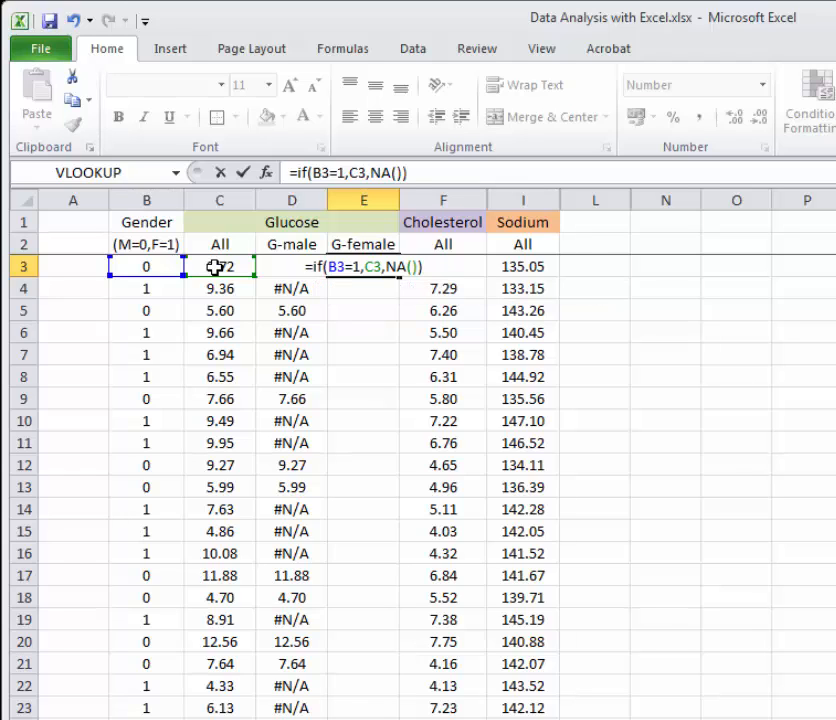
key(Return)
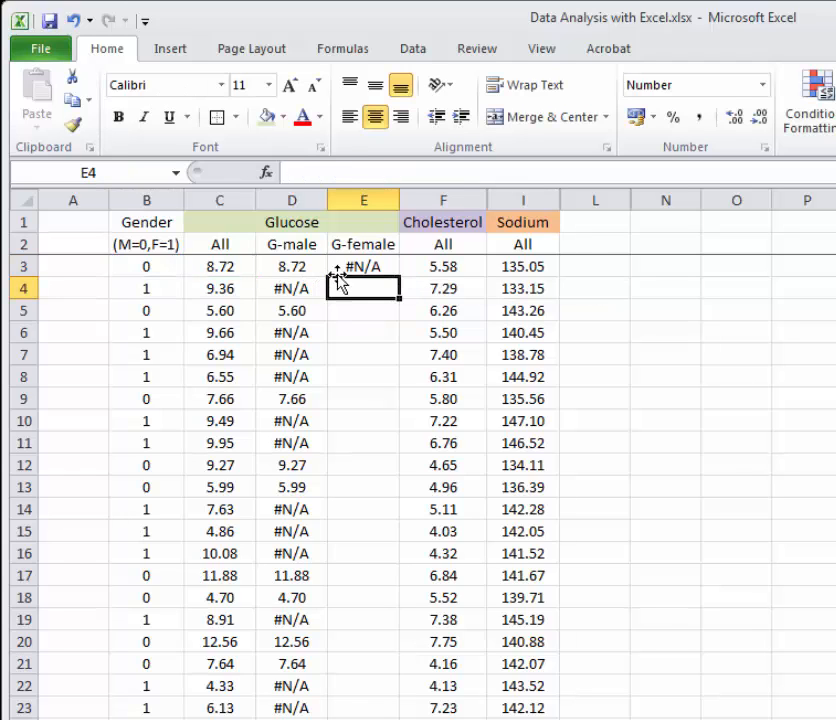
Fill the E3 formula down the G-female column for all data rows and look over the split male and female values.
click(375, 269)
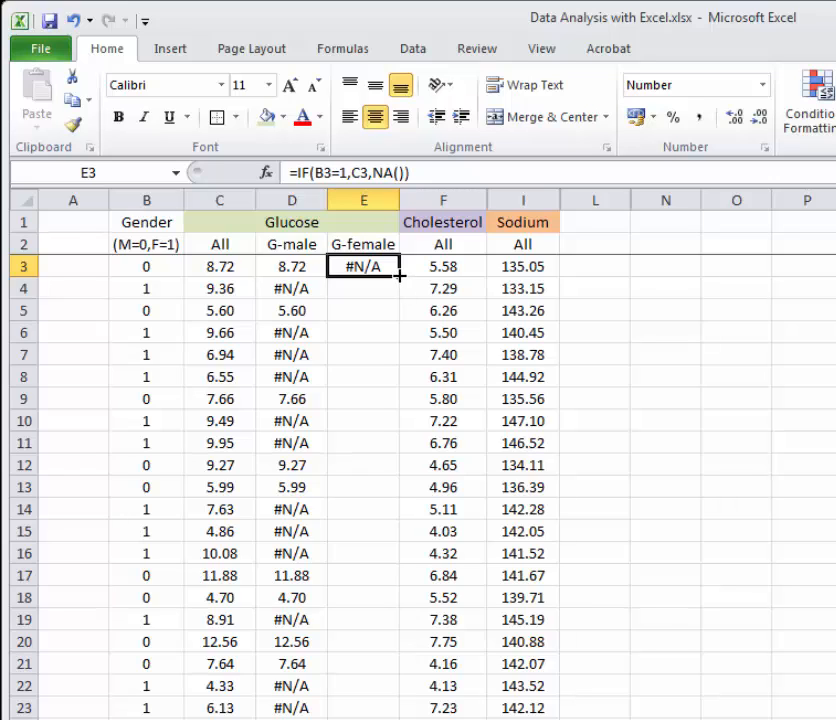
double_click(399, 274)
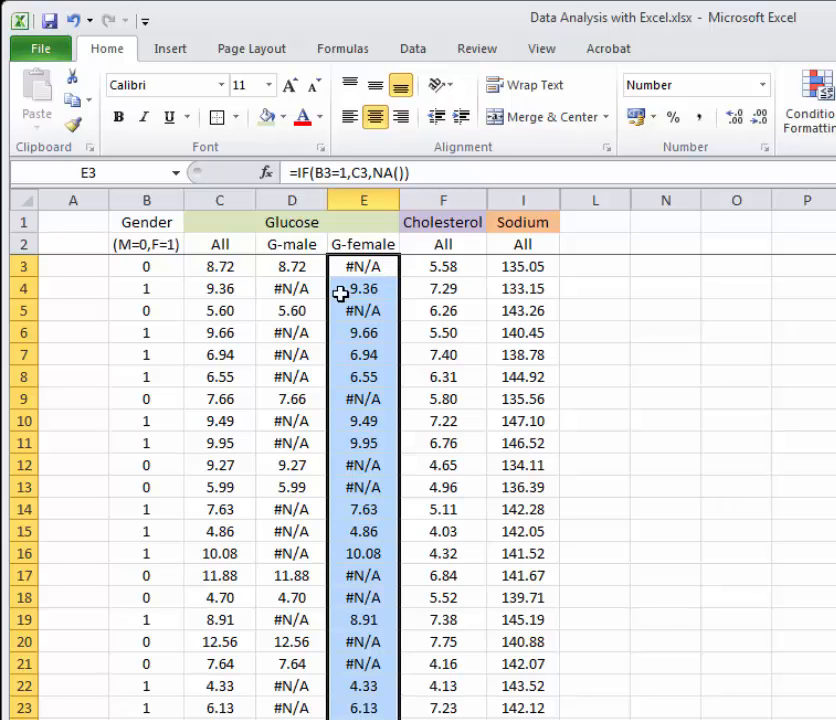
click(283, 288)
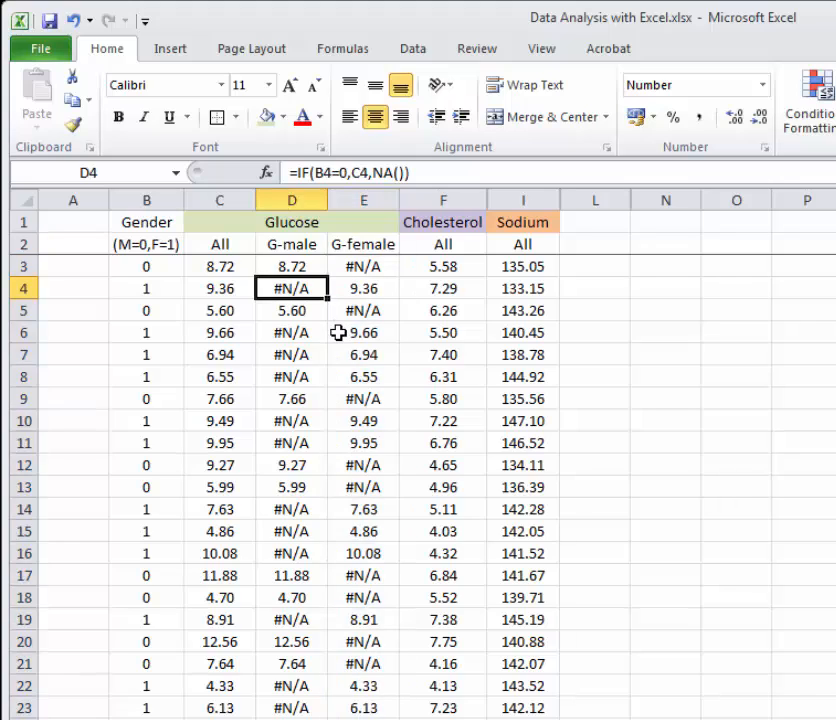
scroll(339, 333, down, 16)
scroll(339, 333, up, 7)
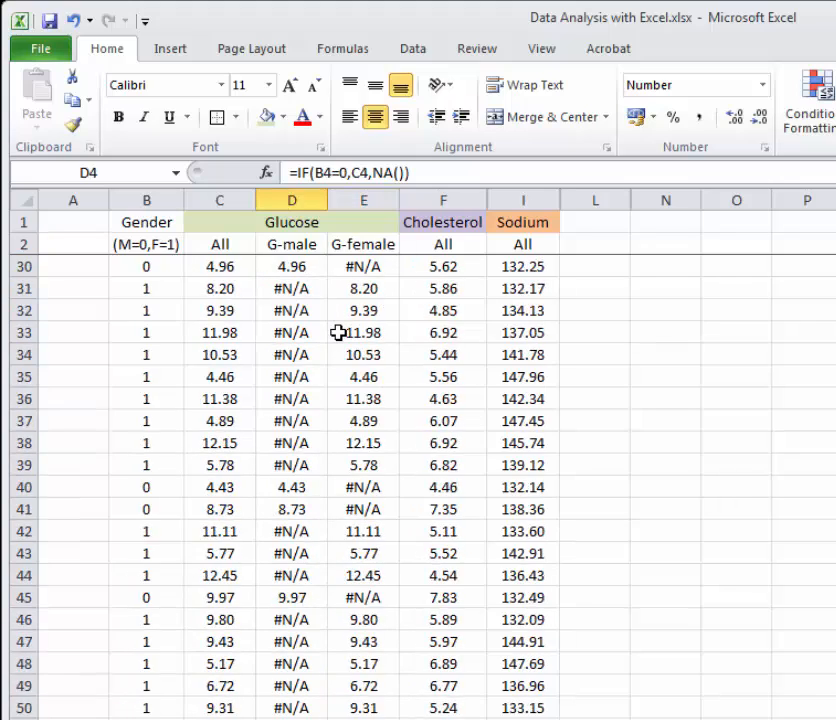
scroll(339, 333, up, 9)
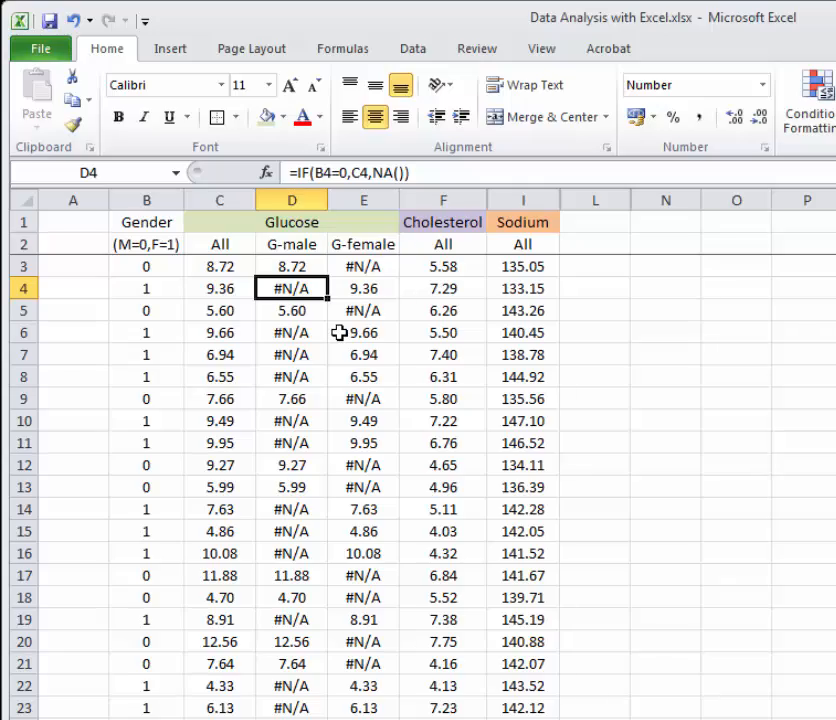
Enter an AVERAGE formula over C2:C72 in the Average row below the table for the All glucose column.
scroll(339, 333, down, 15)
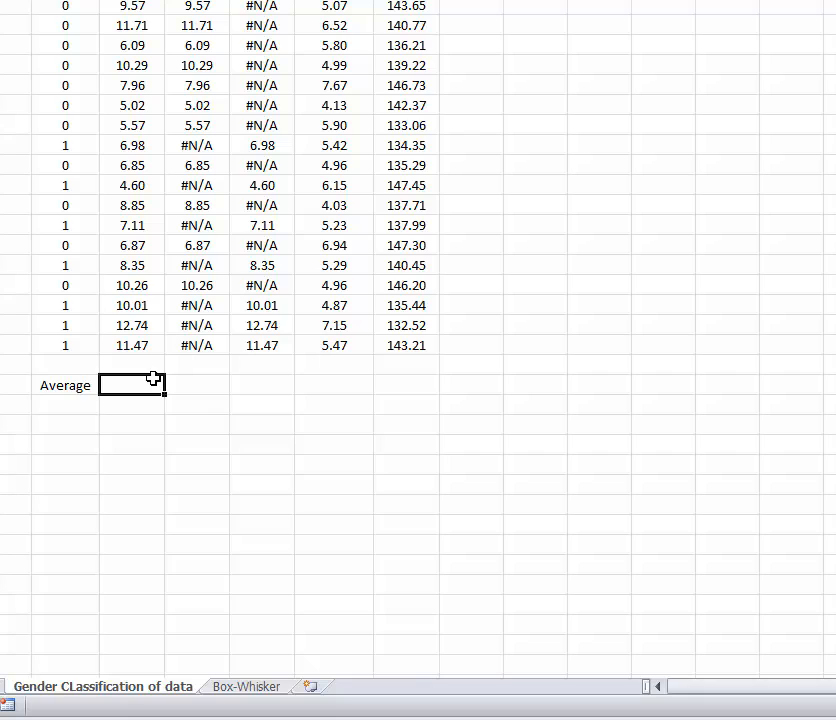
text(=average)
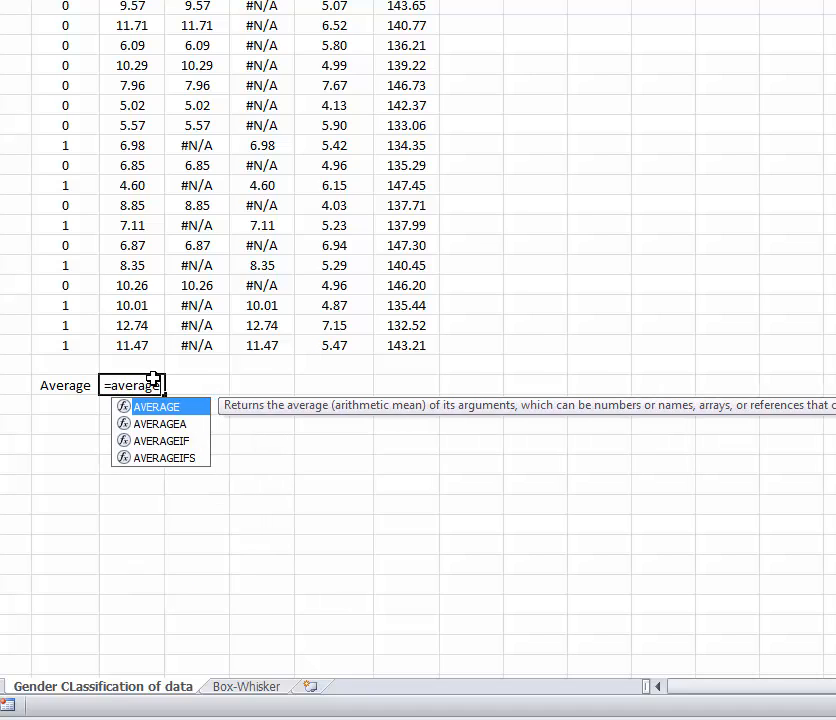
text(()
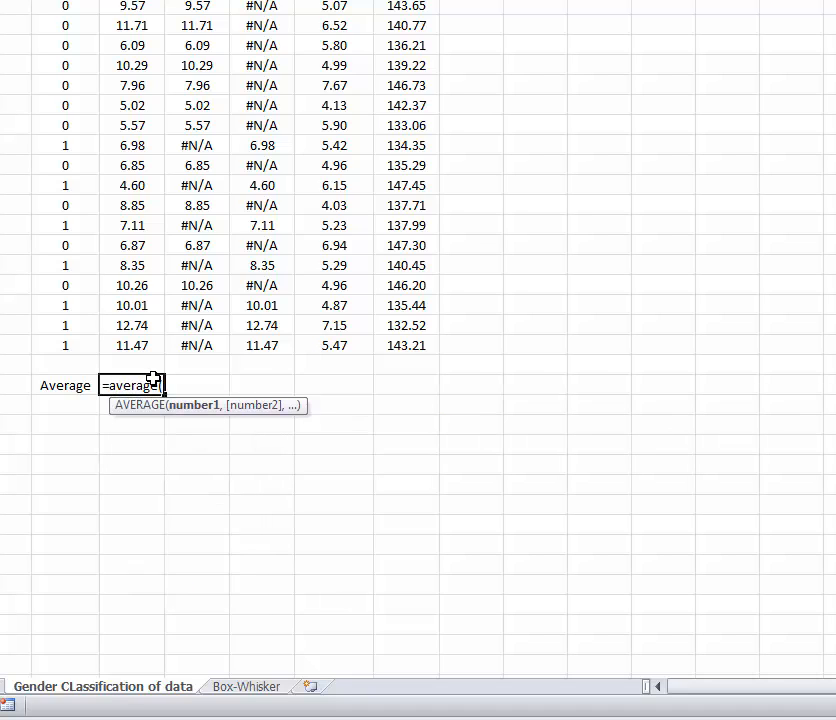
text(C)
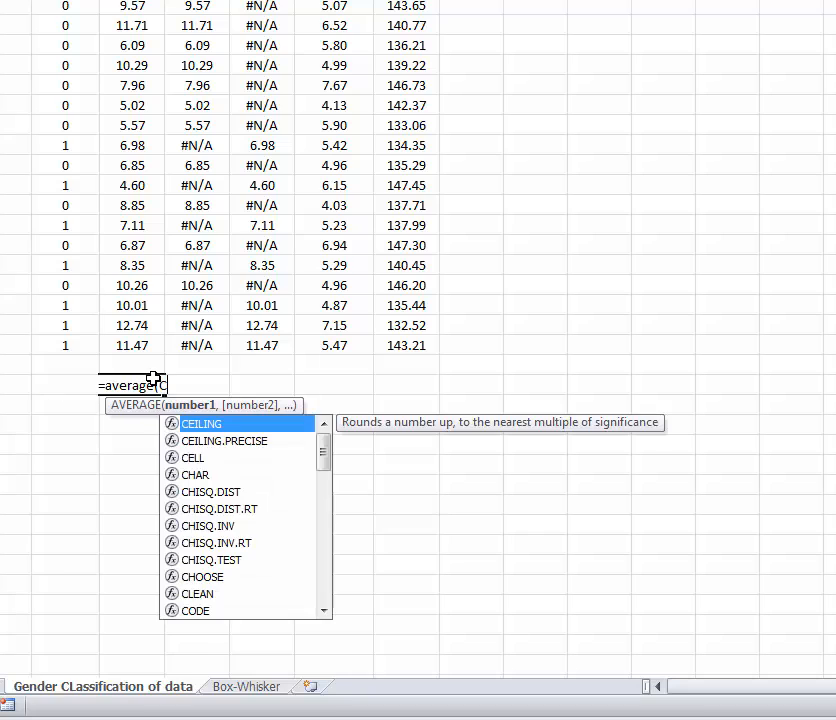
text(2:C7)
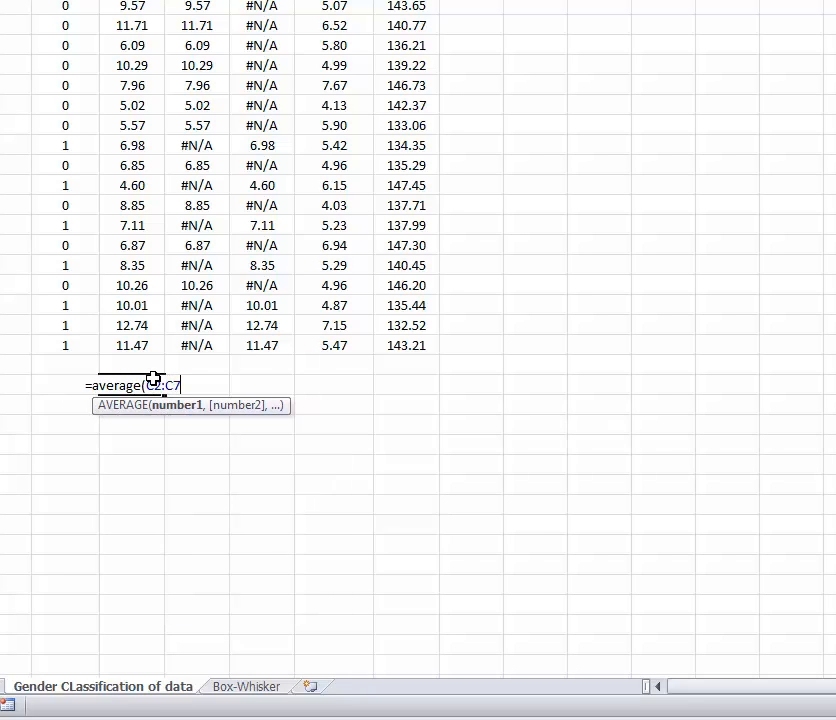
text(2)
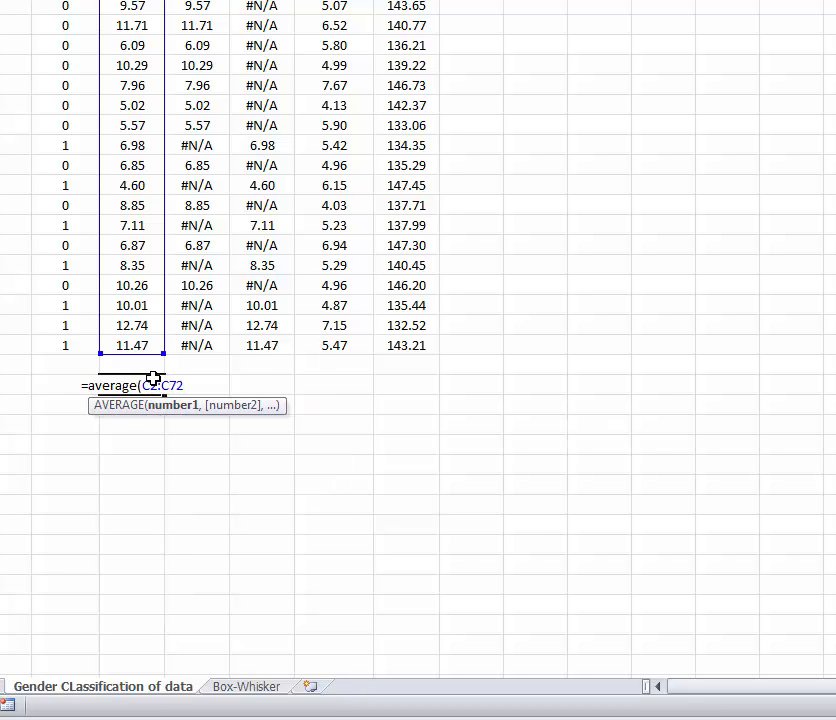
key(Return)
click(153, 378)
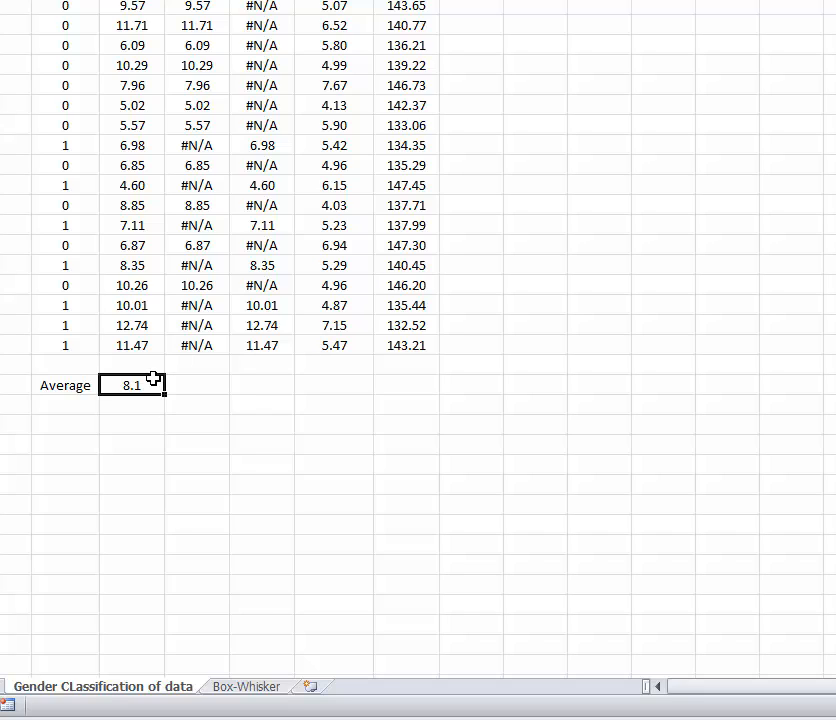
Review the All glucose average formula and copy it across to the G-male and G-female columns.
key(F2)
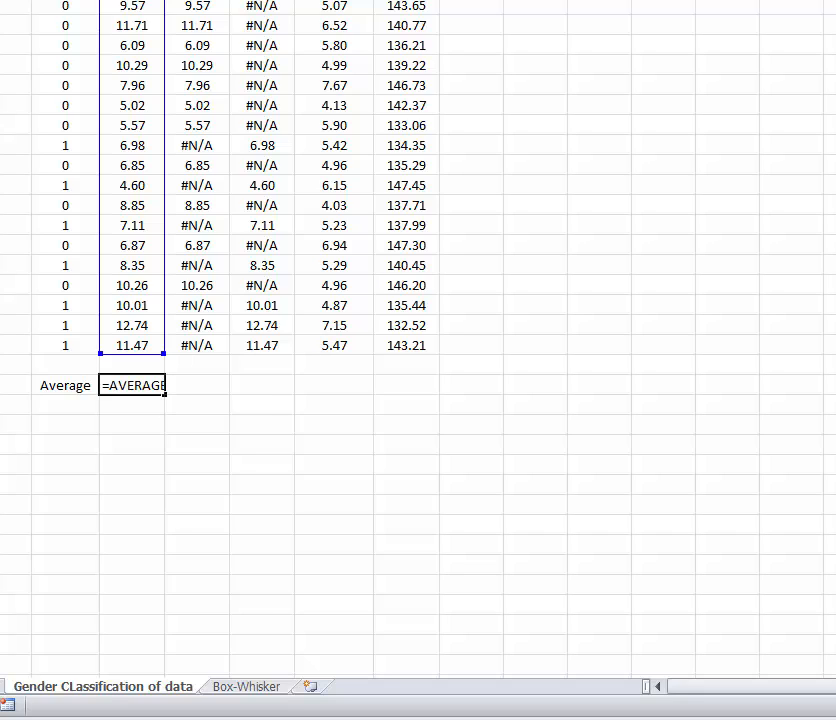
key(Return)
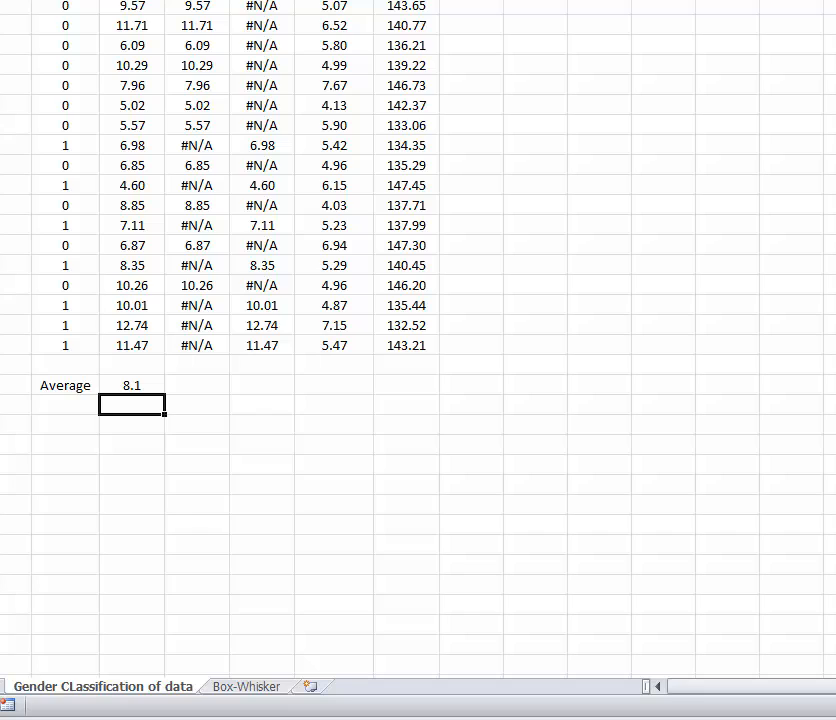
key(Up)
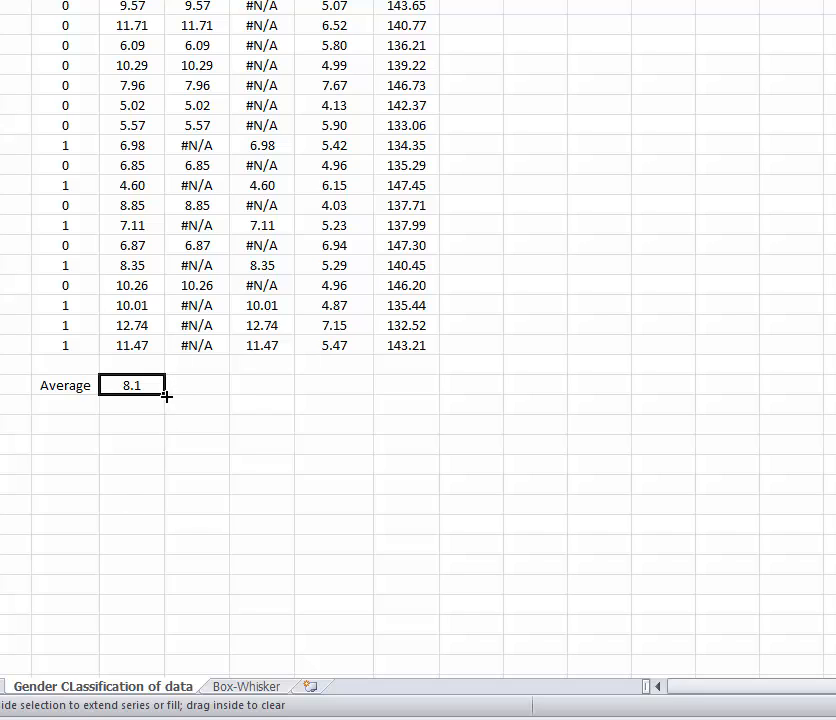
drag(166, 396, 280, 397)
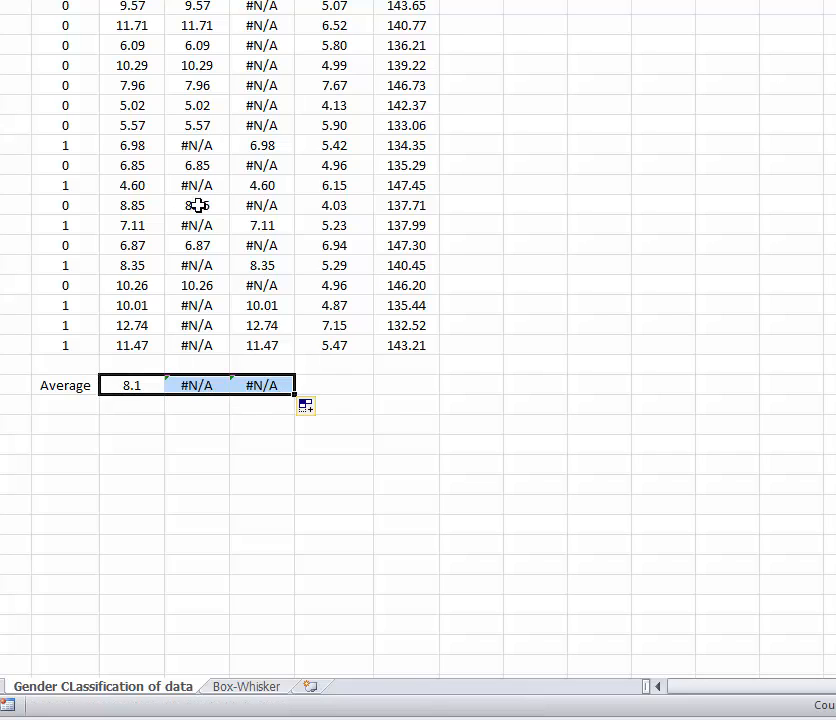
Try to replace the G-male average with an AVERAGEIF formula over D3:D72 that excludes #N/A values.
click(190, 385)
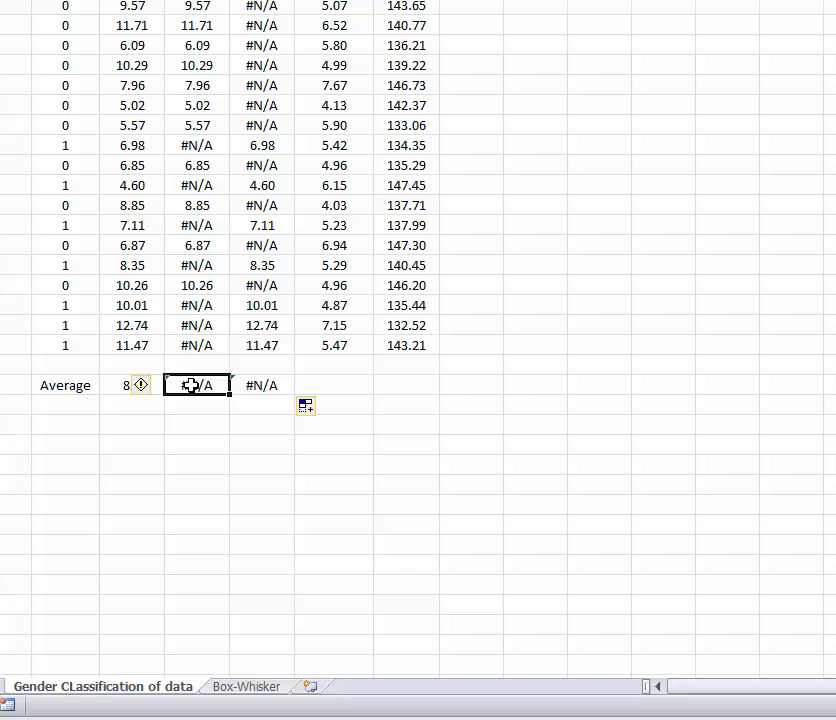
key(Delete)
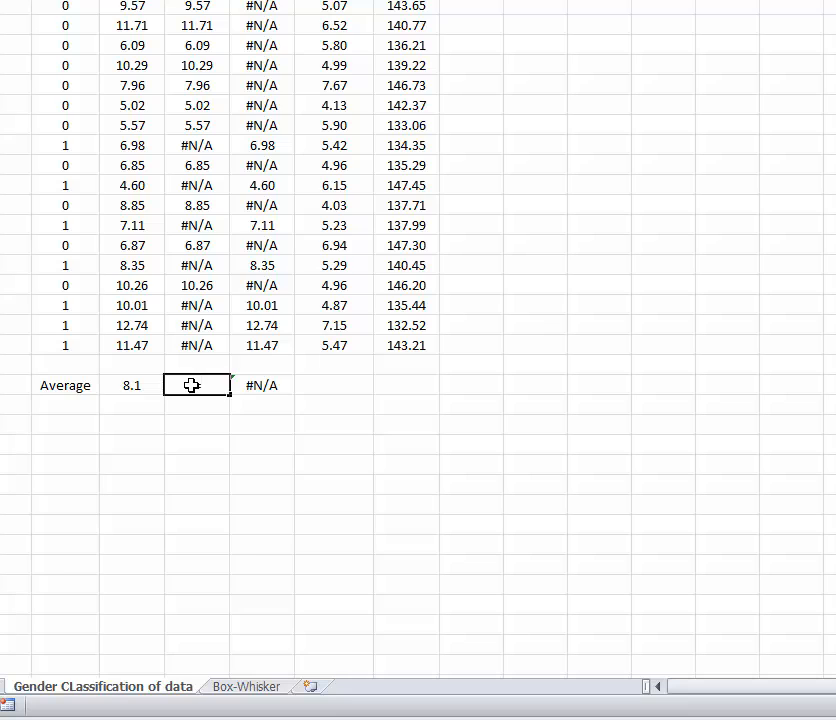
text(=averageif)
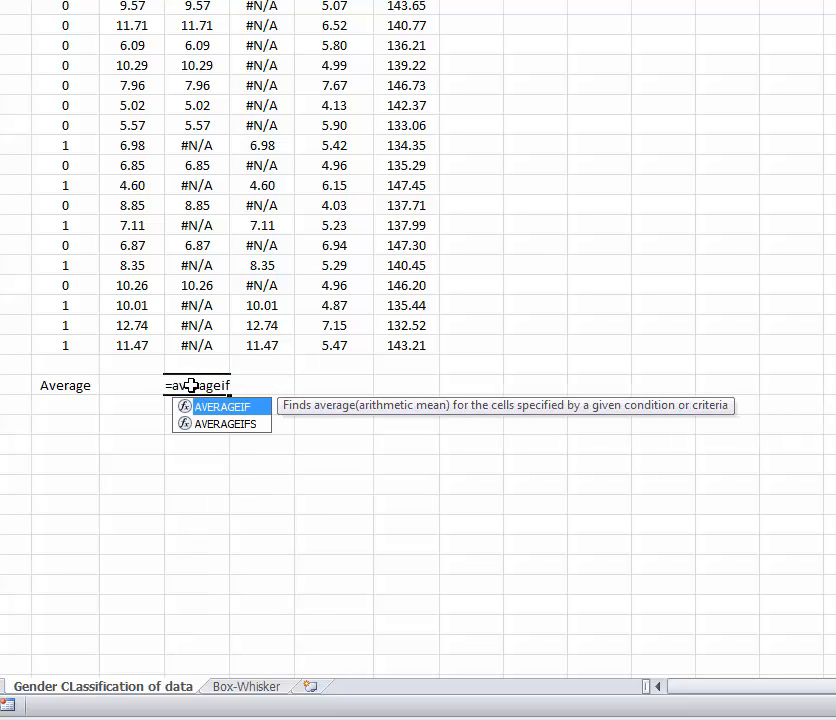
text(()
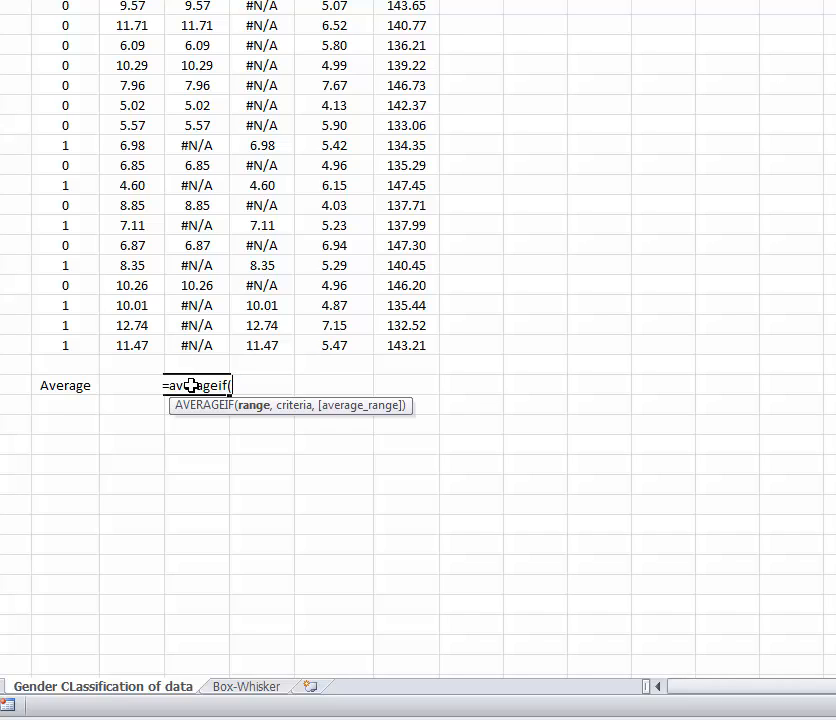
text(D3)
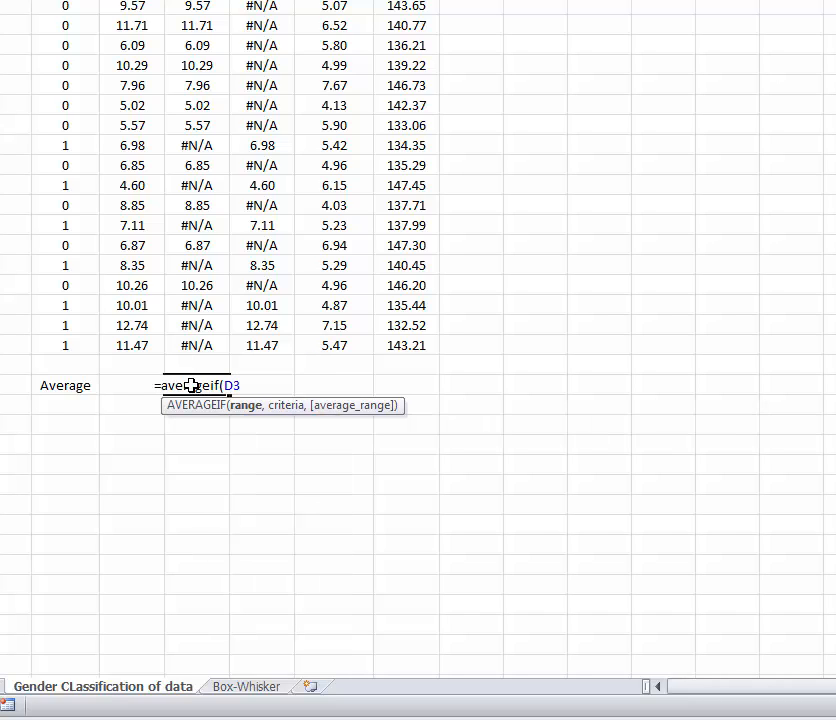
text(:)
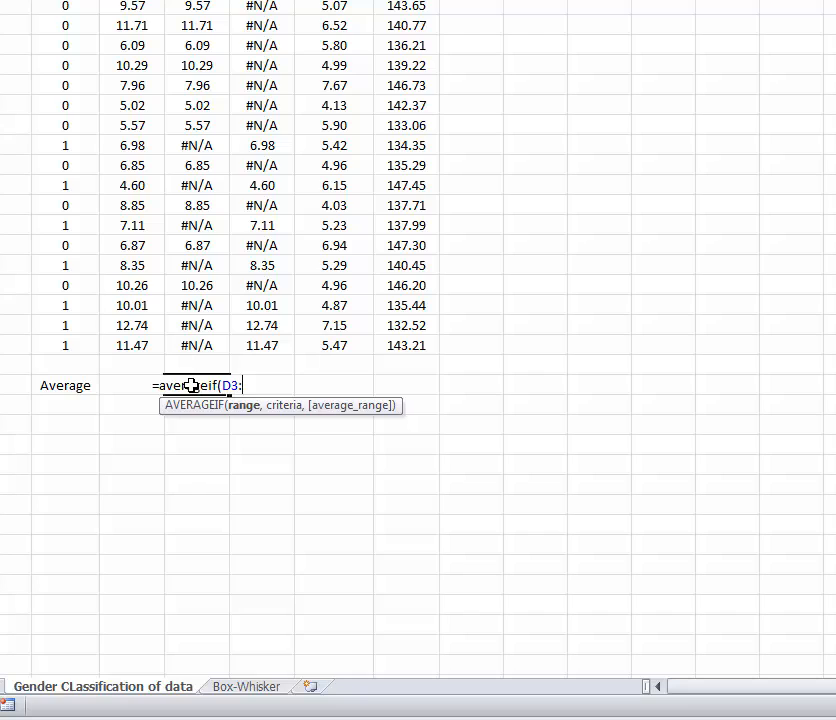
text(D72)
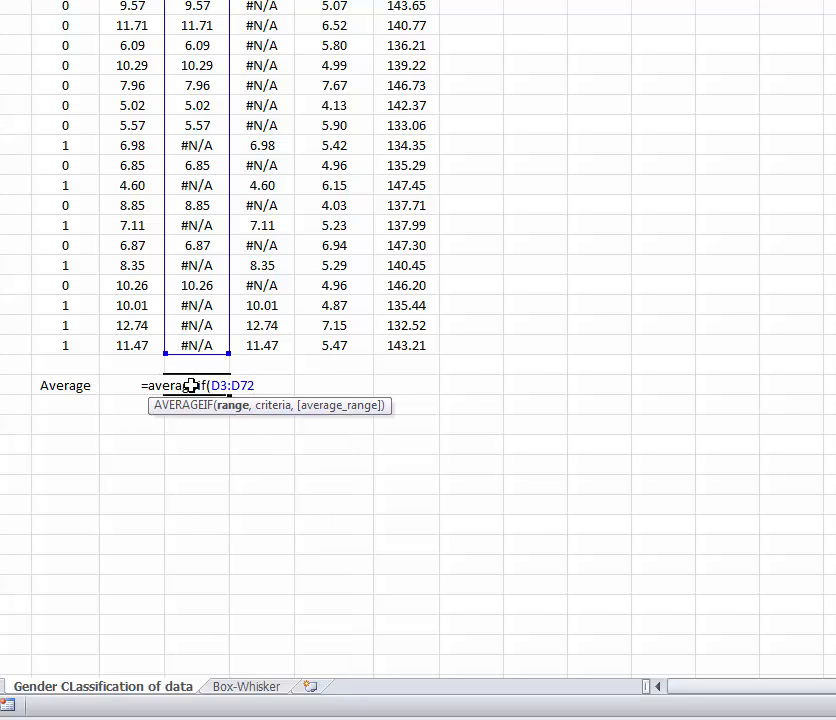
text(,)
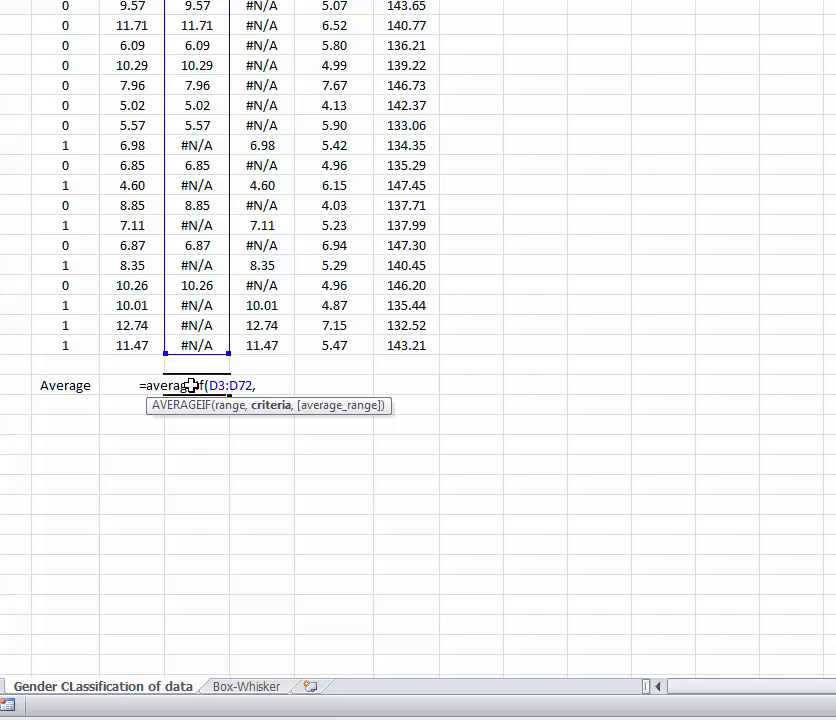
text(")
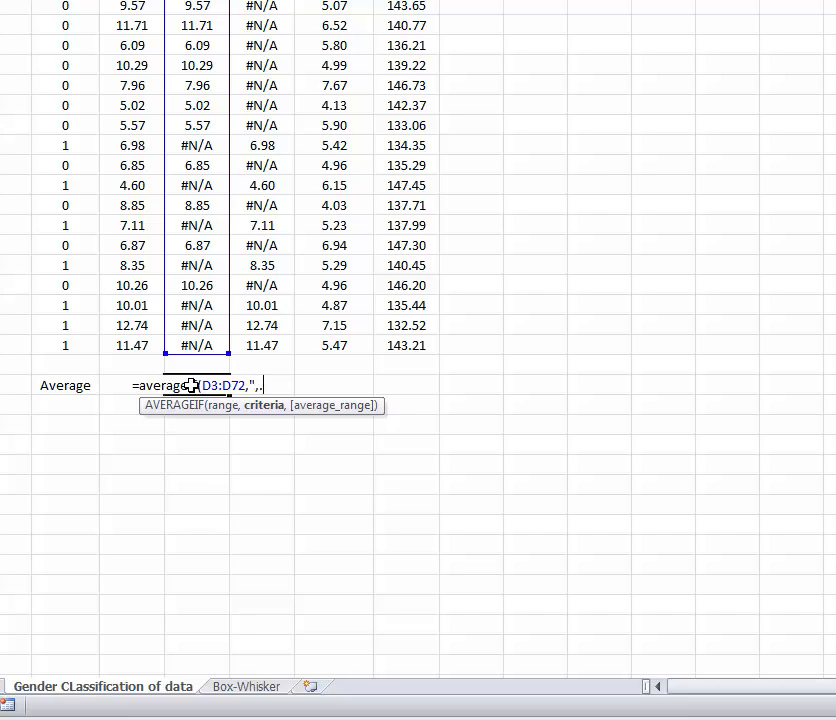
text(<>)
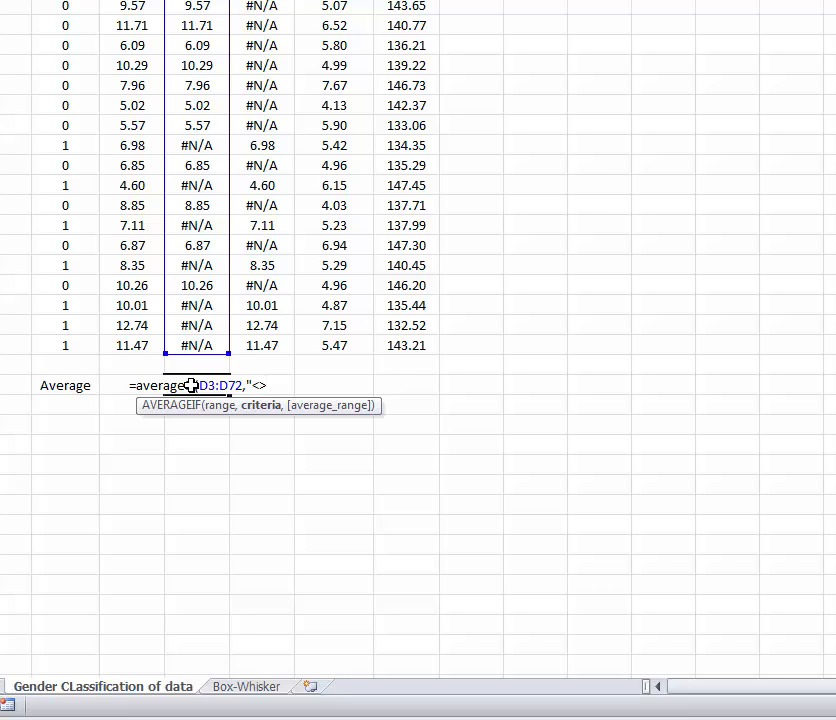
text(#)
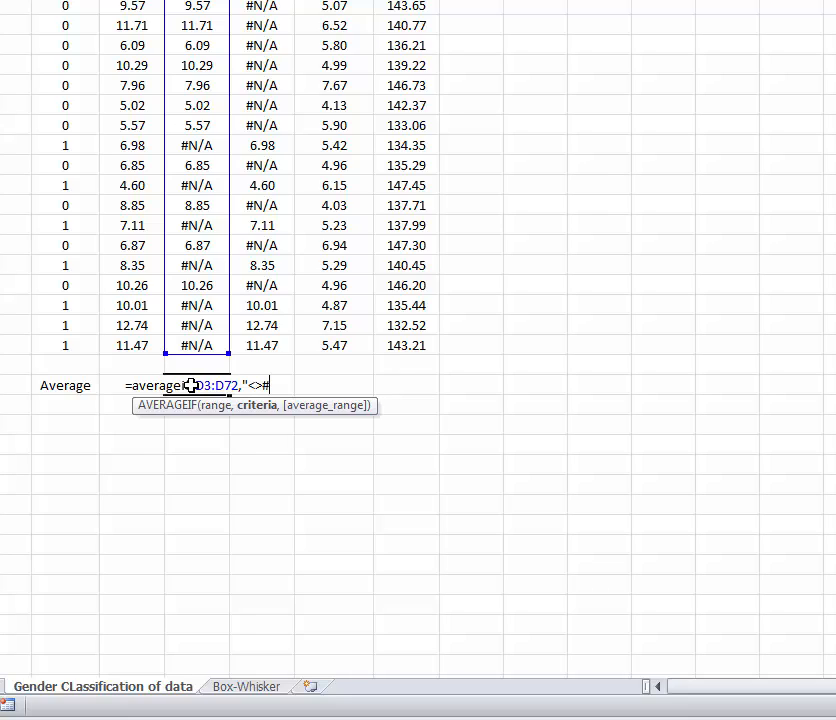
text(N/)
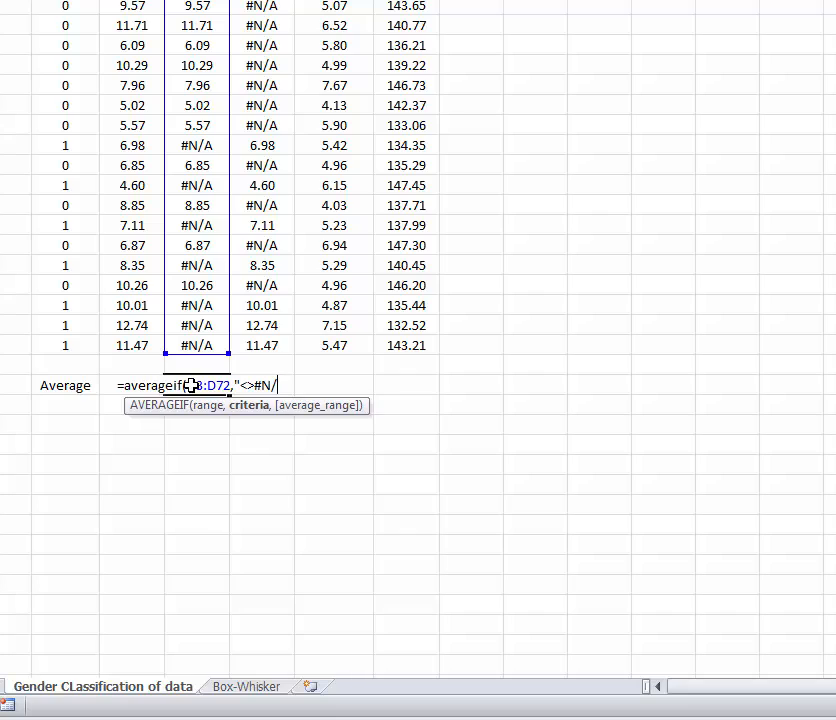
text(A"))
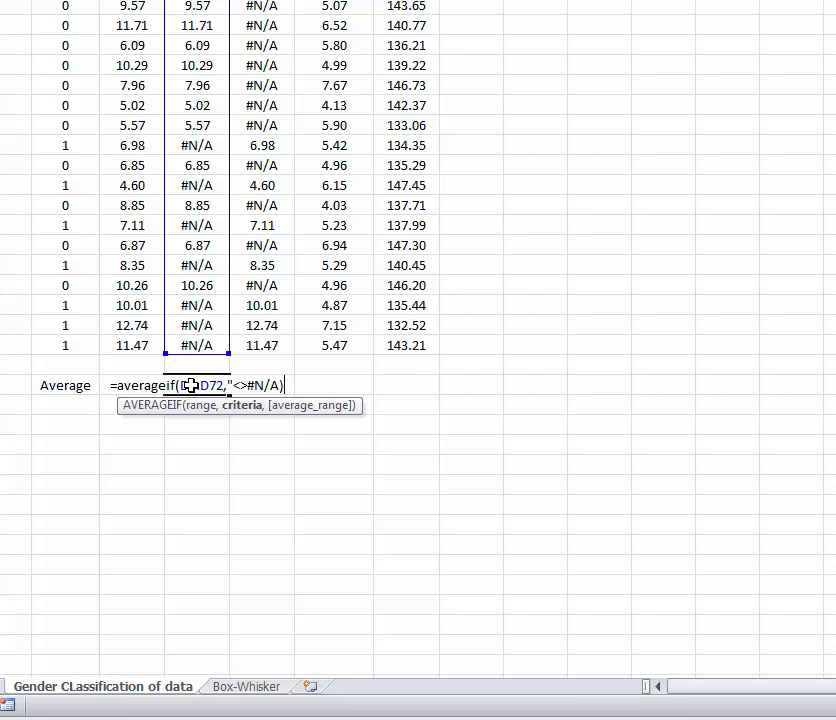
key(Return)
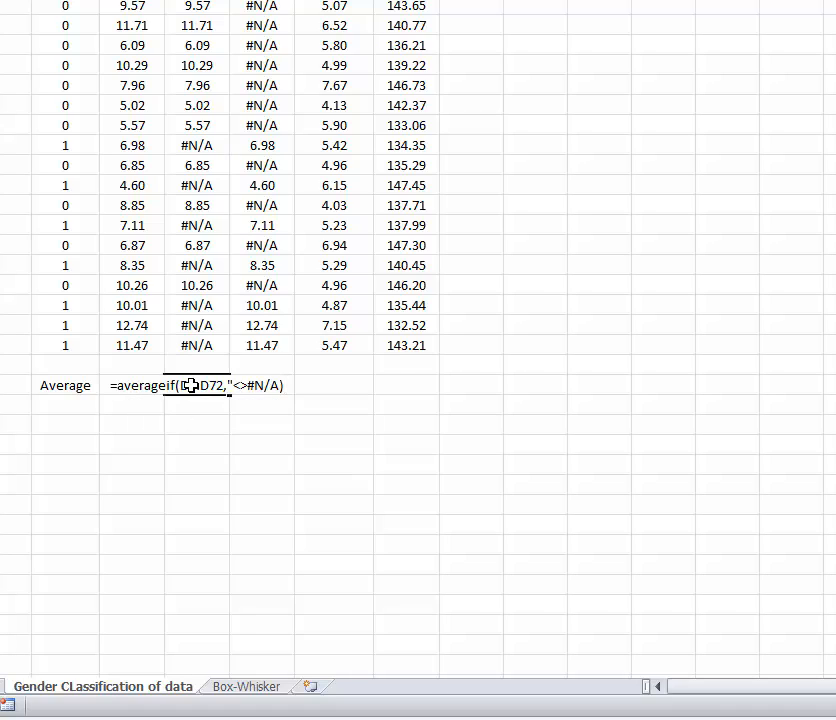
key(Return)
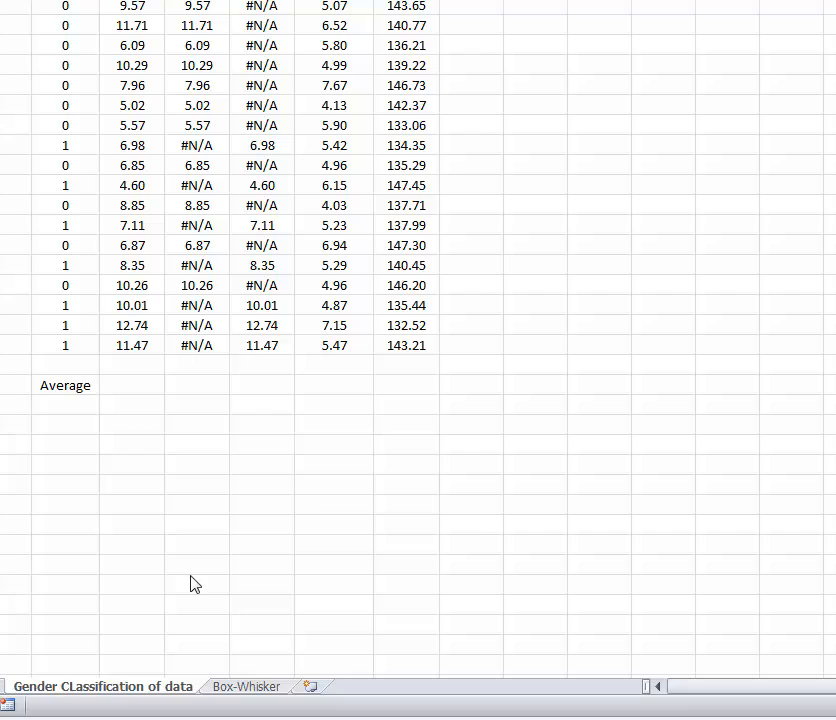
Enter =AVERAGE(C3:C72) as the All glucose average and copy it across to the G-male and G-female columns.
click(145, 389)
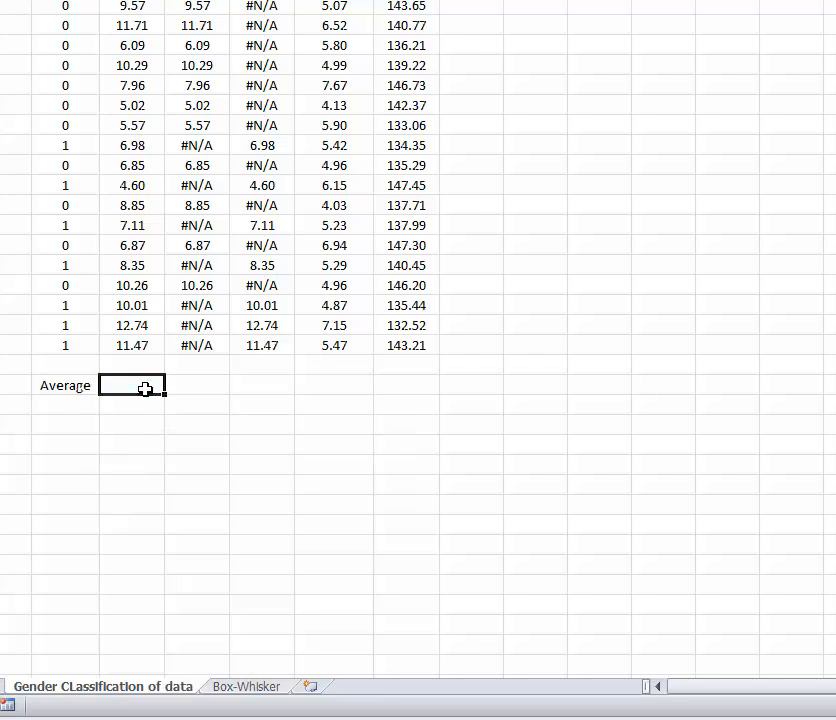
text(=average()
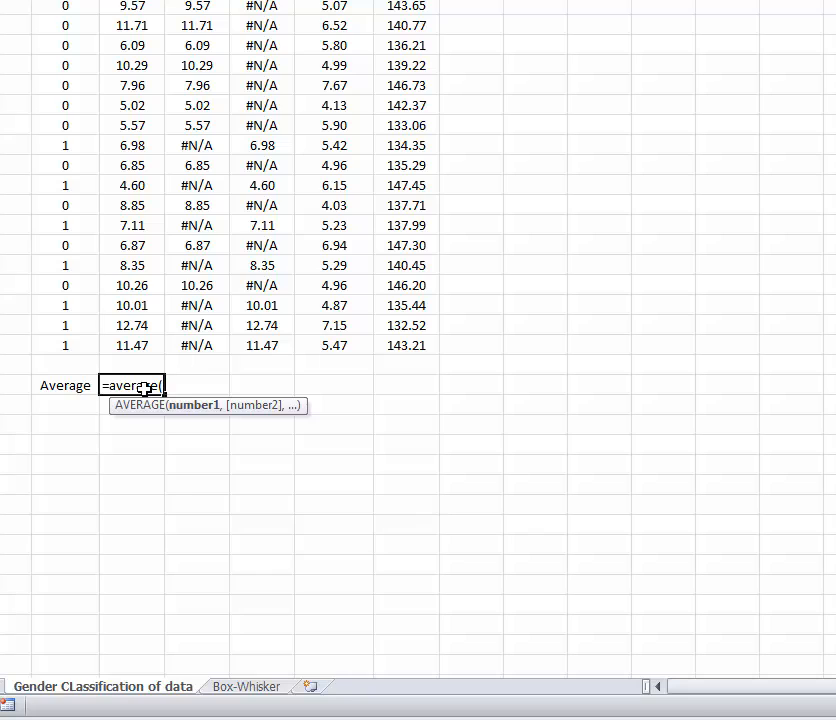
text(C3)
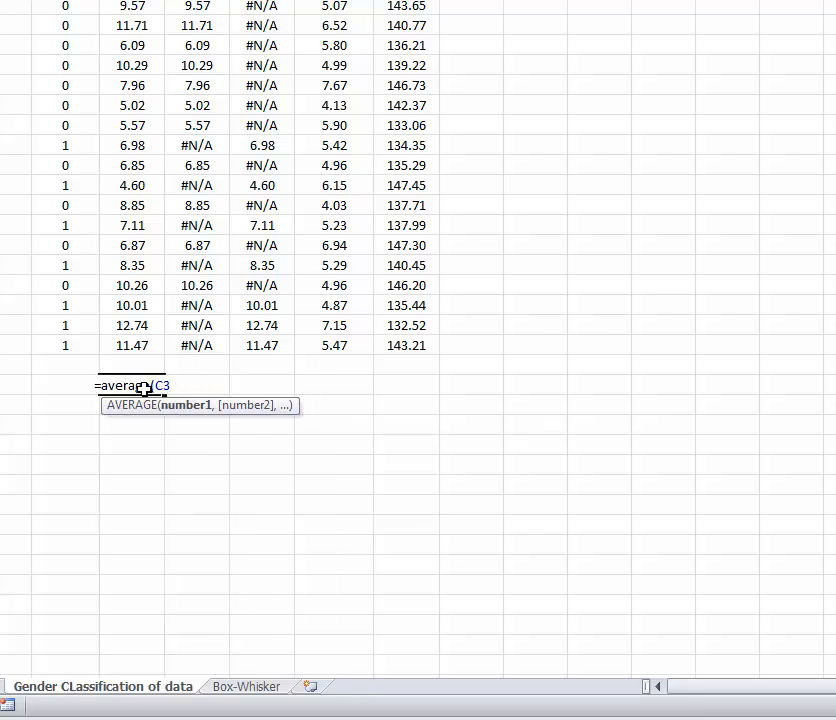
text(:C72))
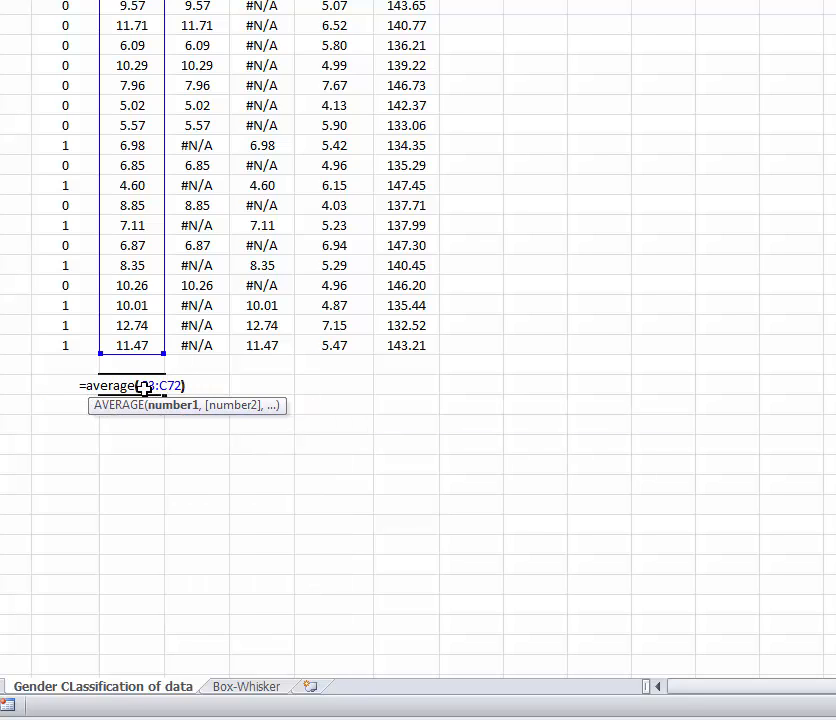
key(Return)
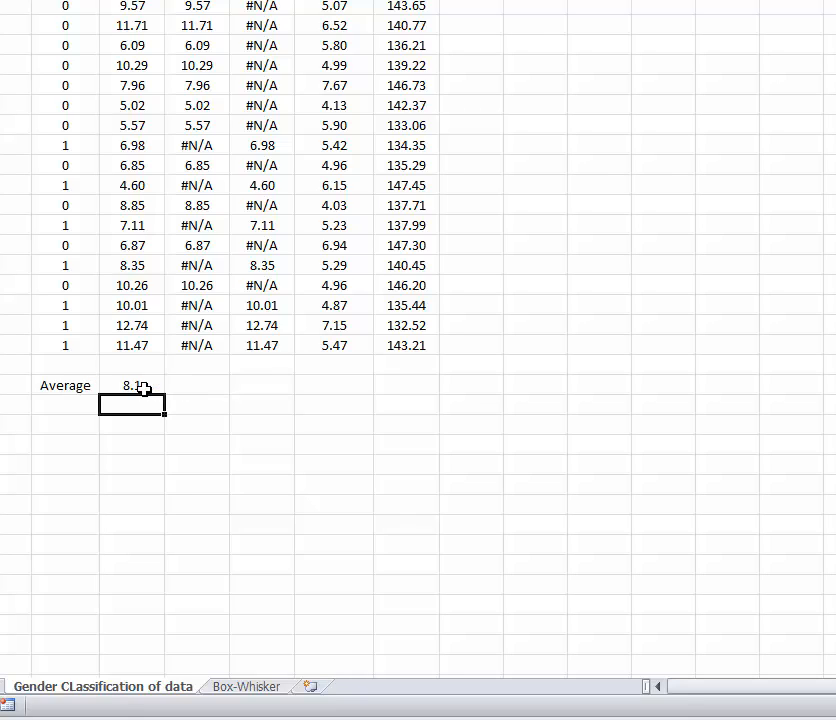
click(148, 391)
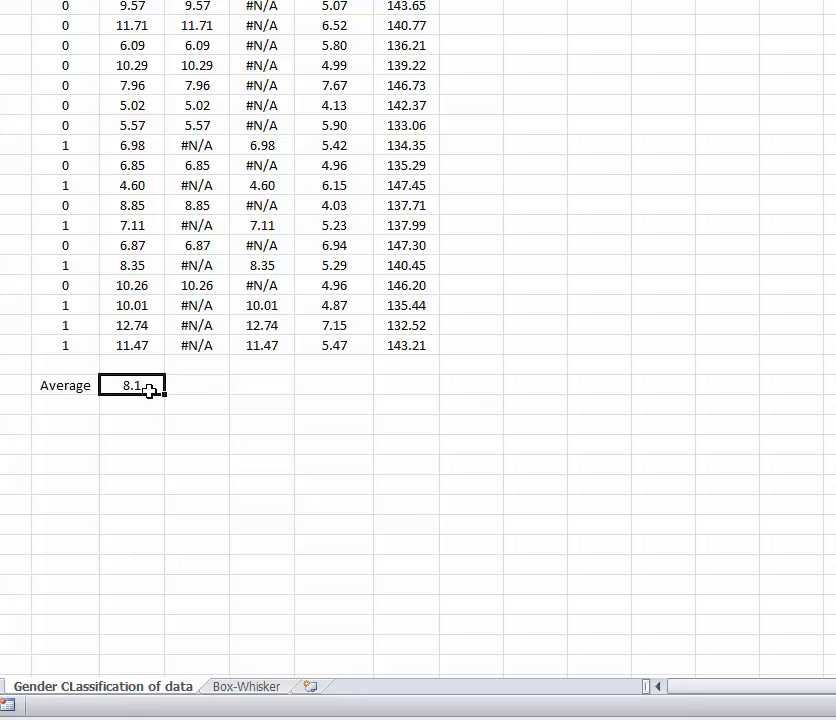
drag(164, 394, 270, 386)
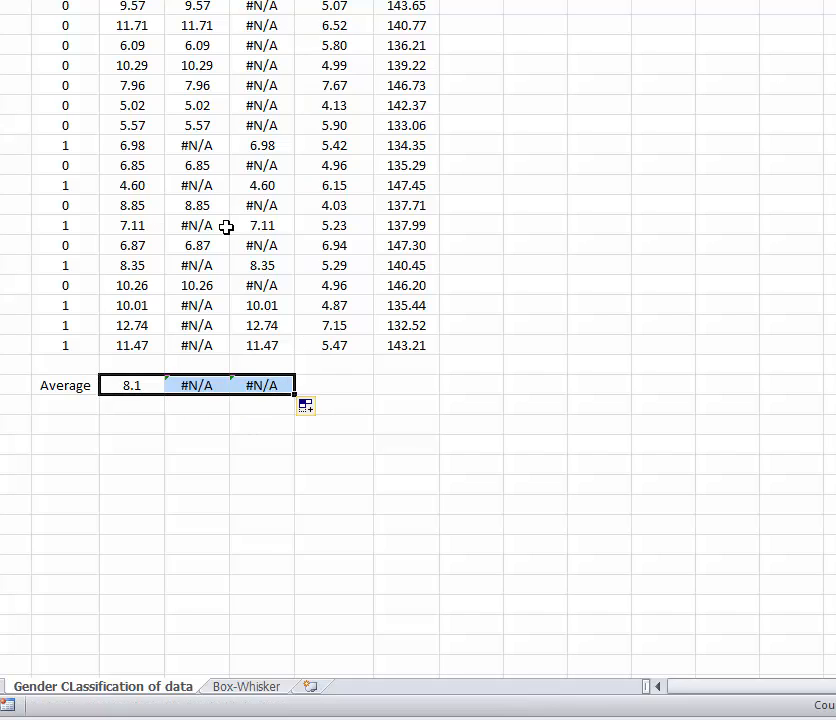
Replace the G-male average with =AVERAGEIF(D3:D72,"<>#N/A") in the Average row.
click(191, 378)
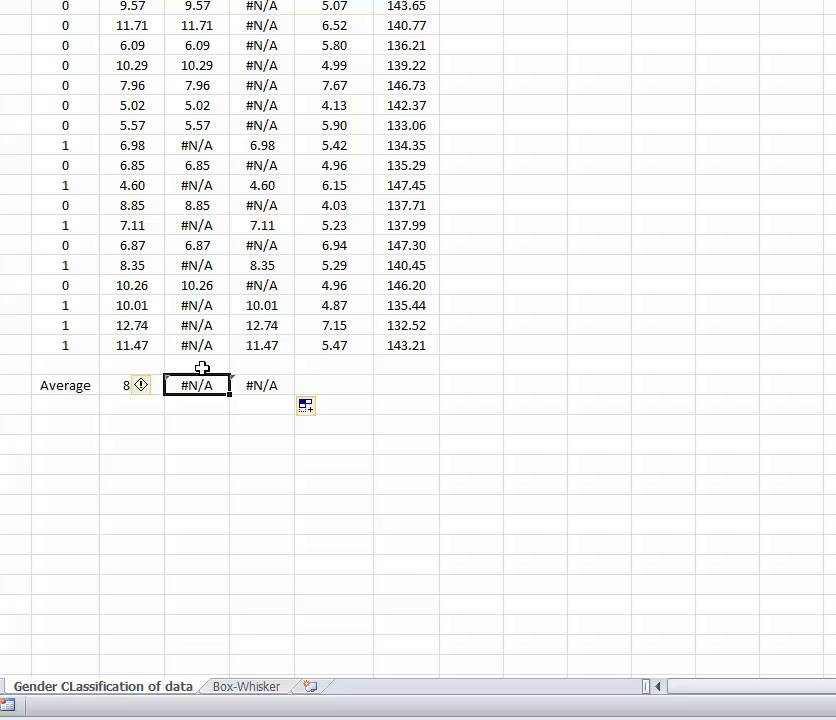
key(Delete)
text(=)
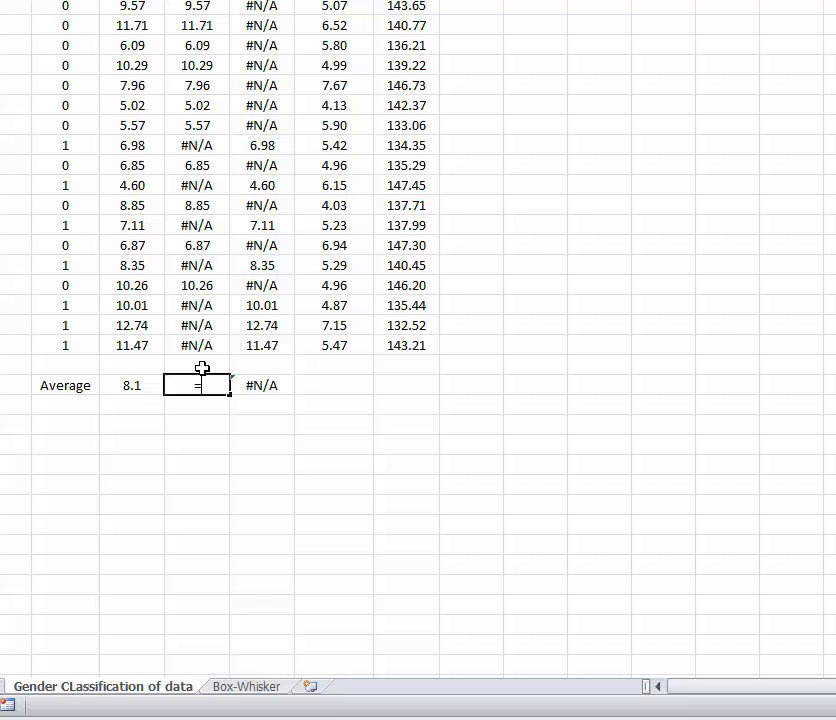
text(i)
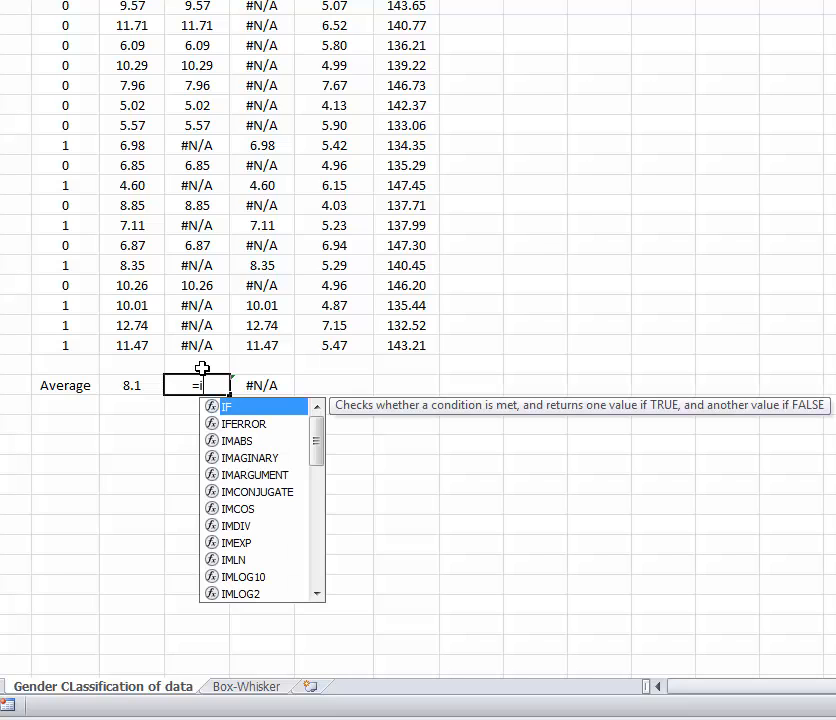
key(BackSpace)
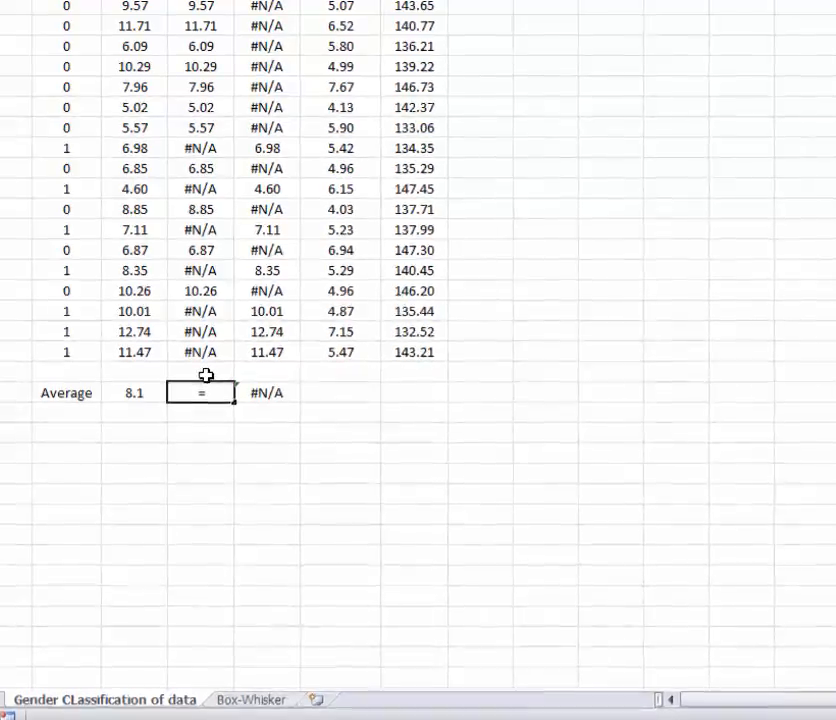
text(ave)
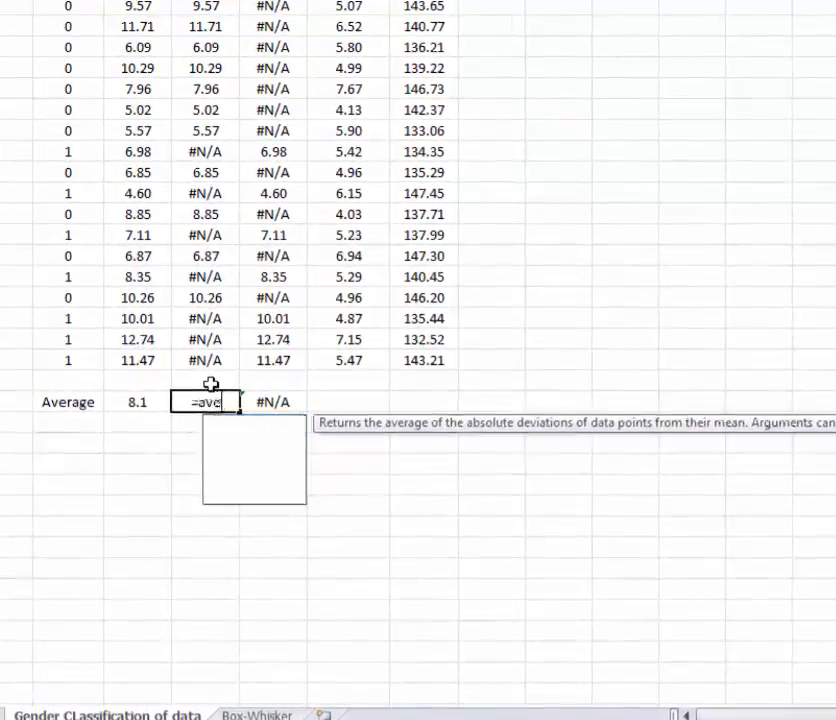
text(rageif)
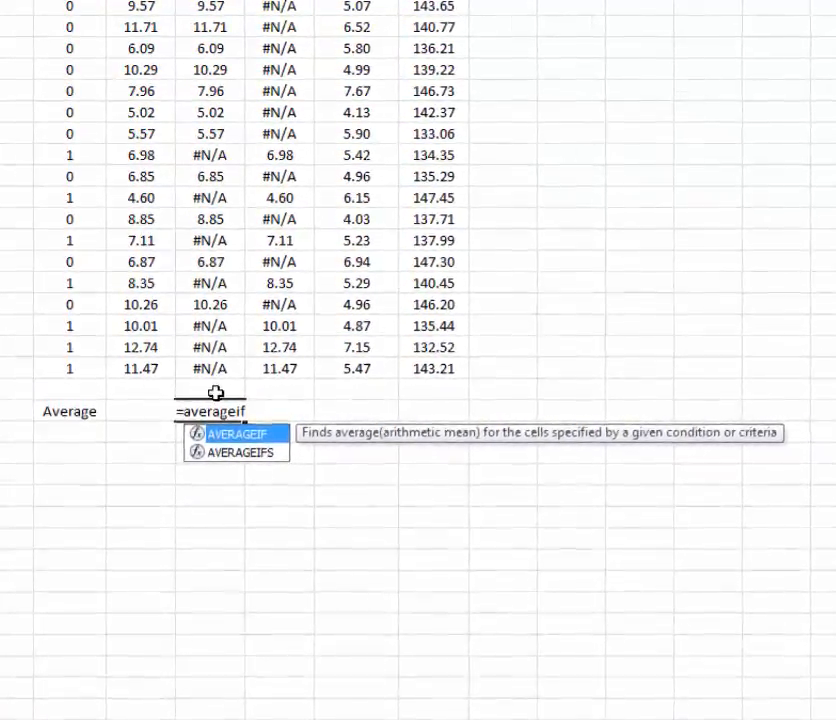
text(()
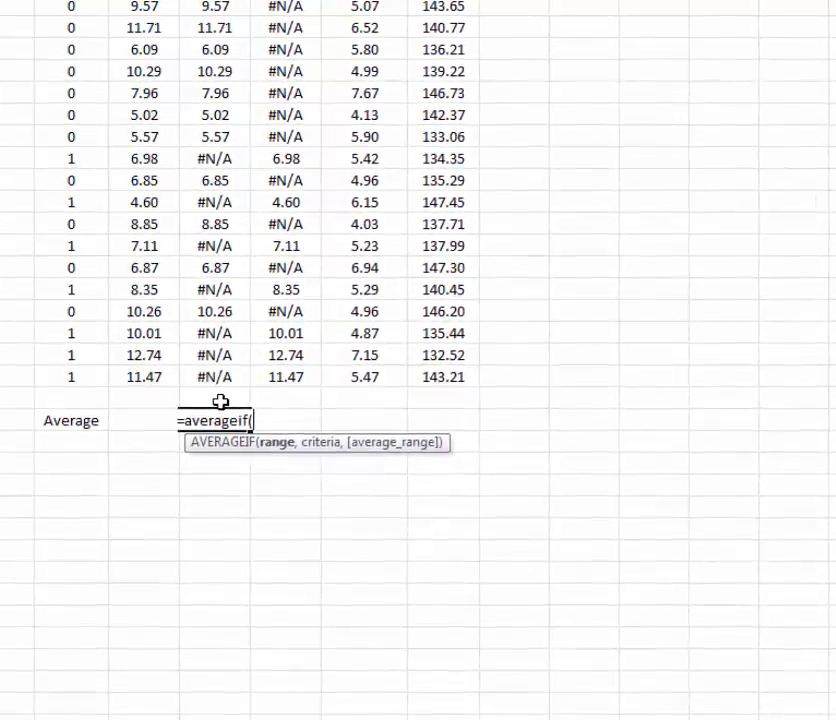
text(D)
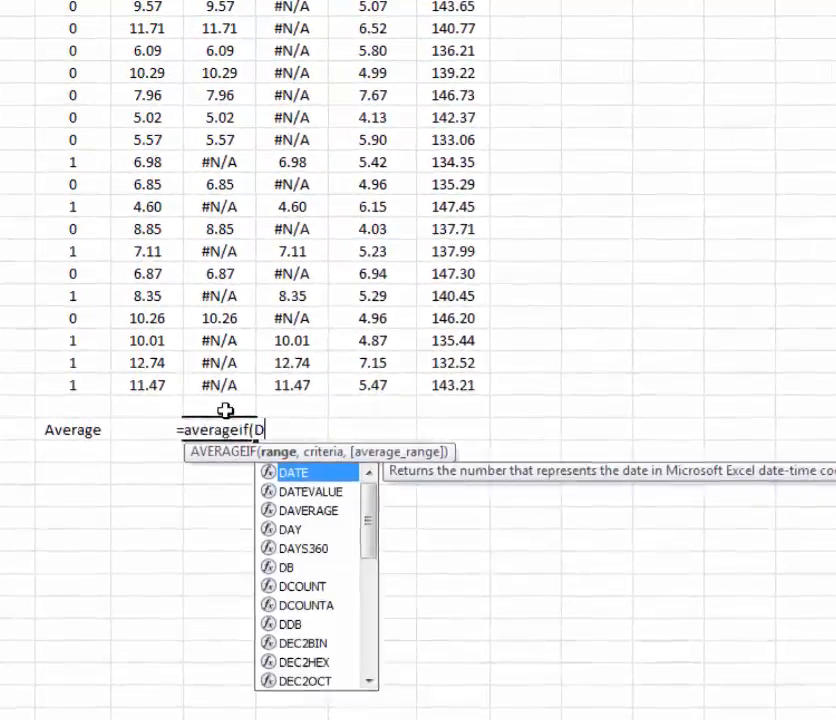
text(3:D)
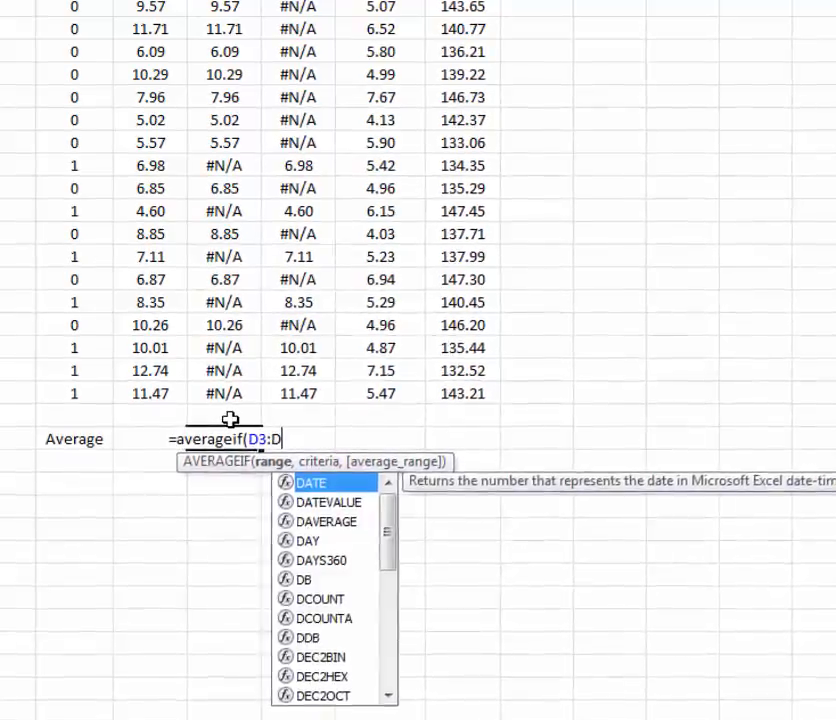
text(72,)
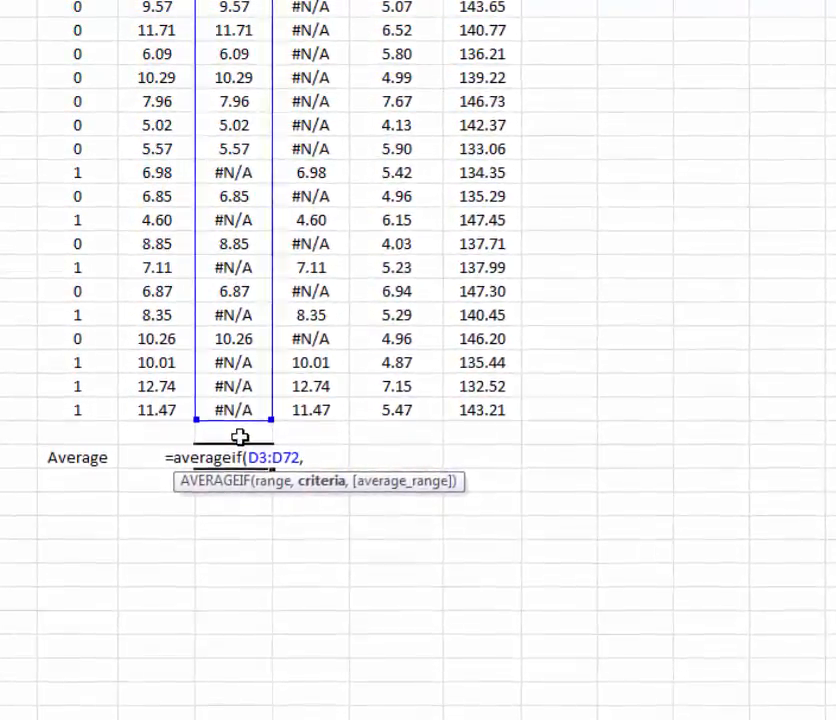
text(")
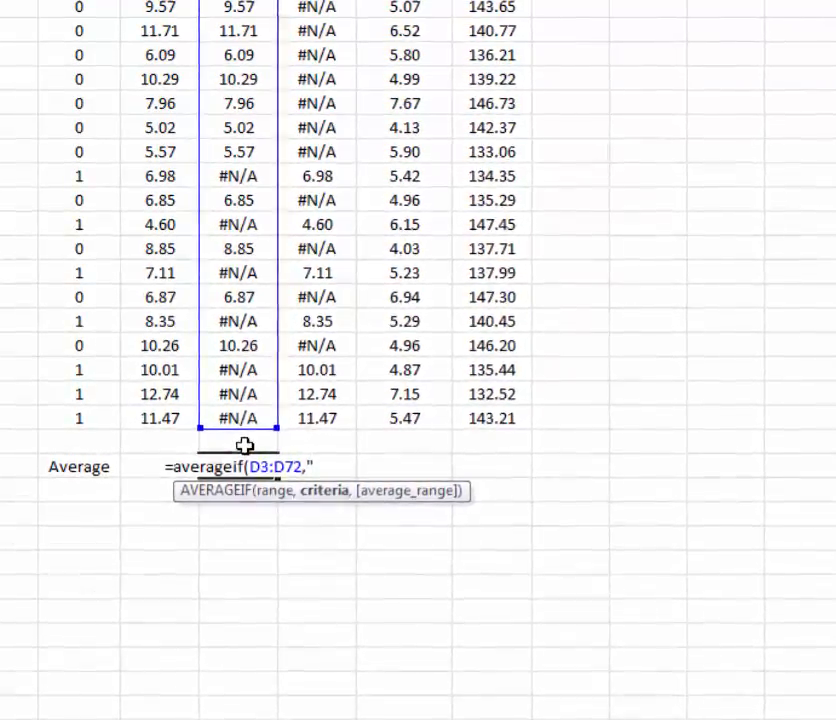
text(<>)
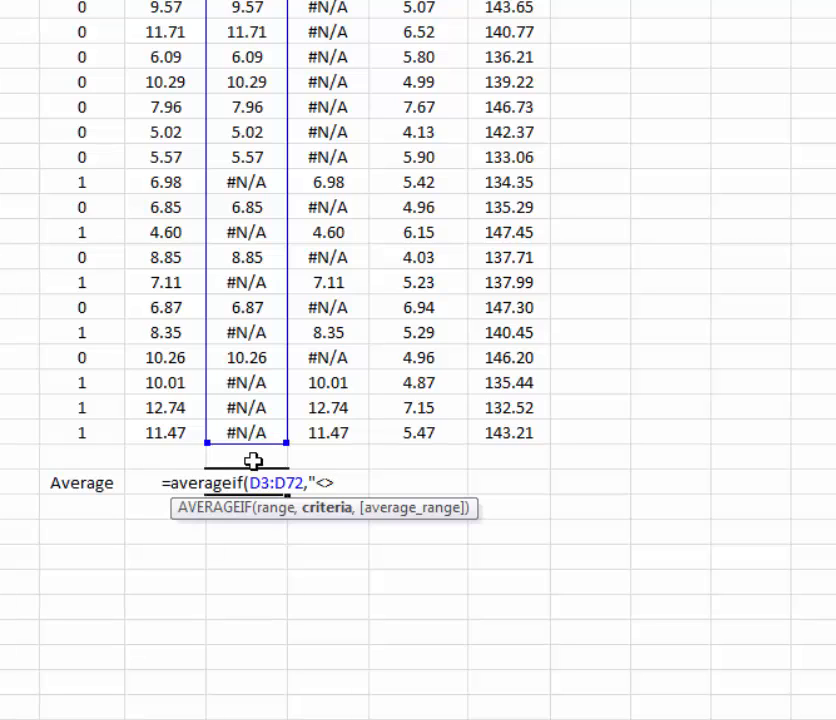
text(")
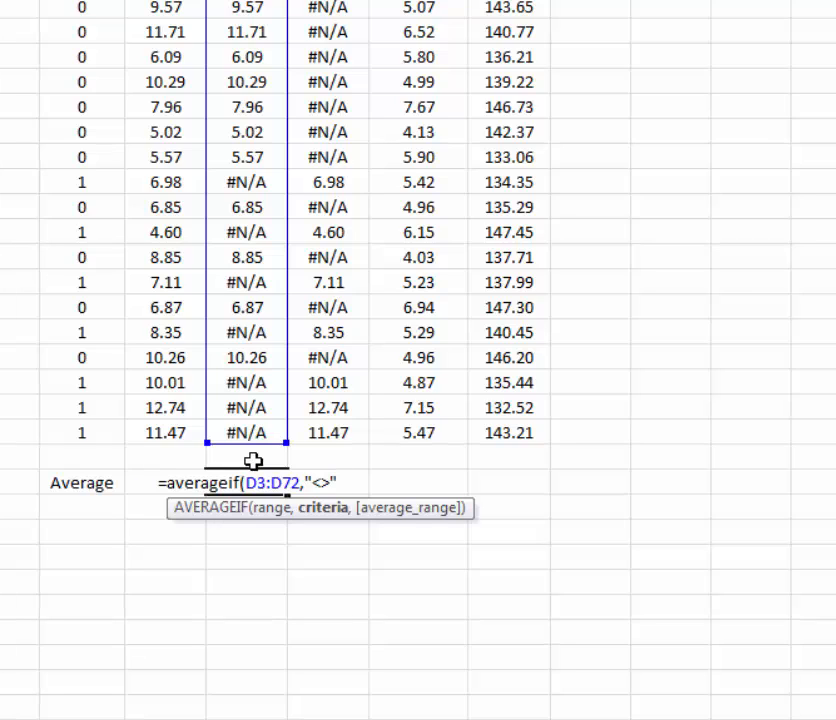
key(BackSpace)
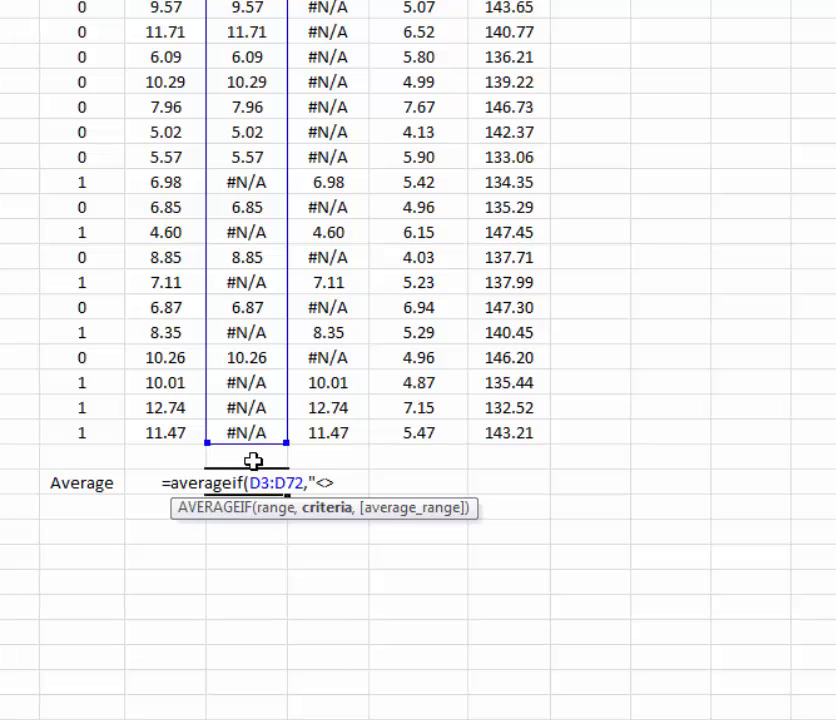
text(#)
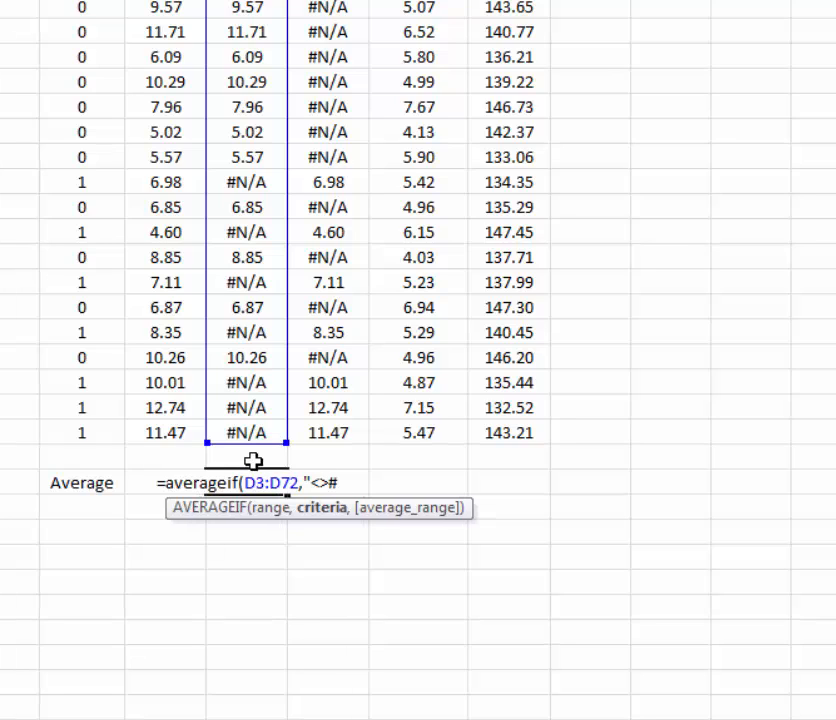
text(N/A)
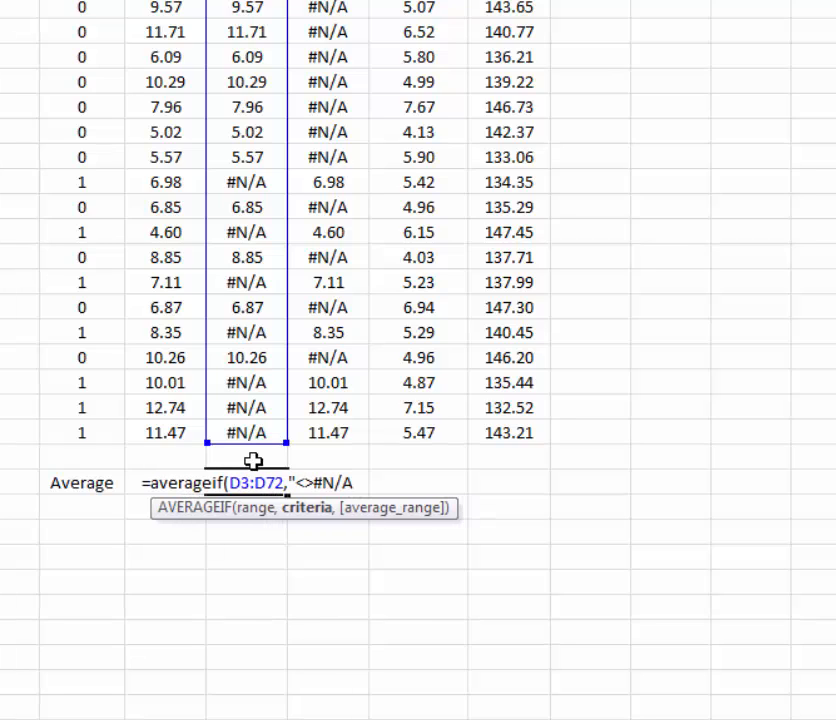
text(")
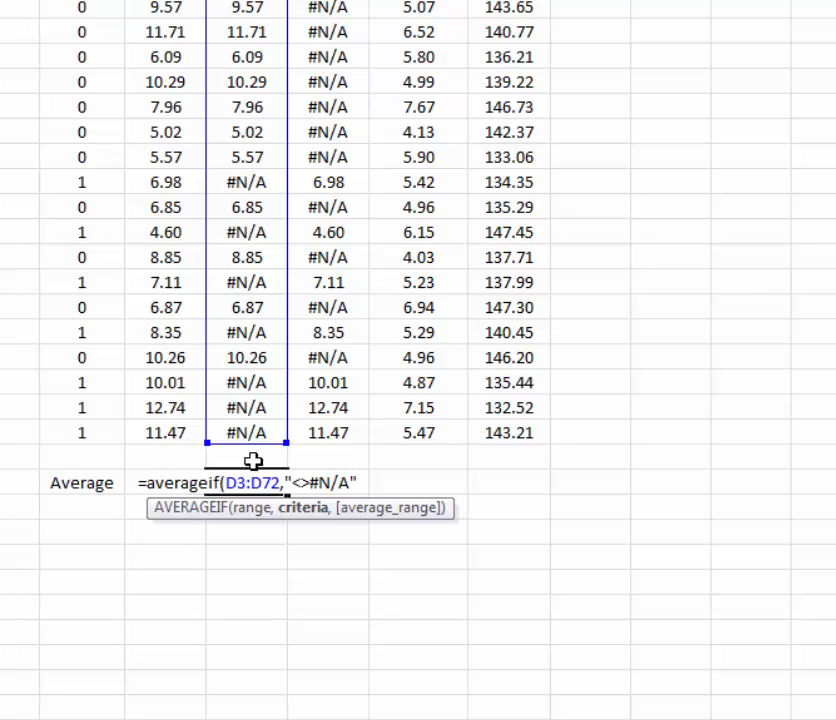
text())
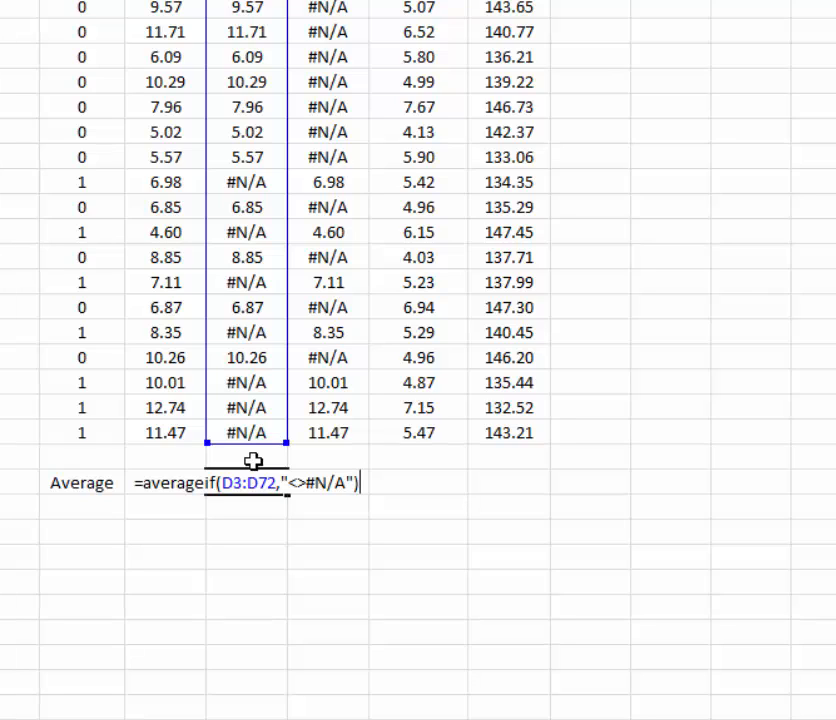
key(Return)
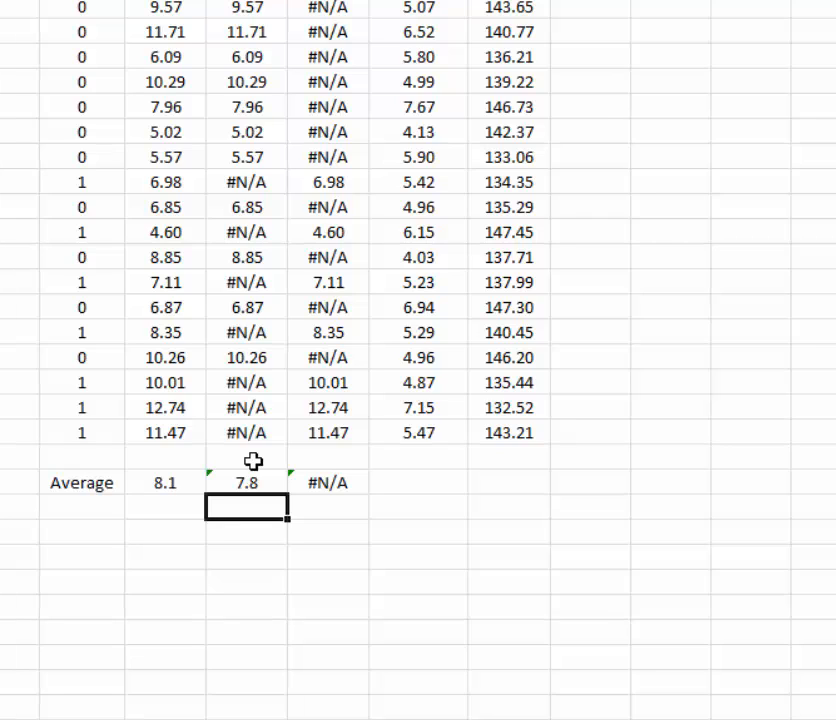
Copy the G-male AVERAGEIF formula across to the G-female average and check both formulas.
click(265, 482)
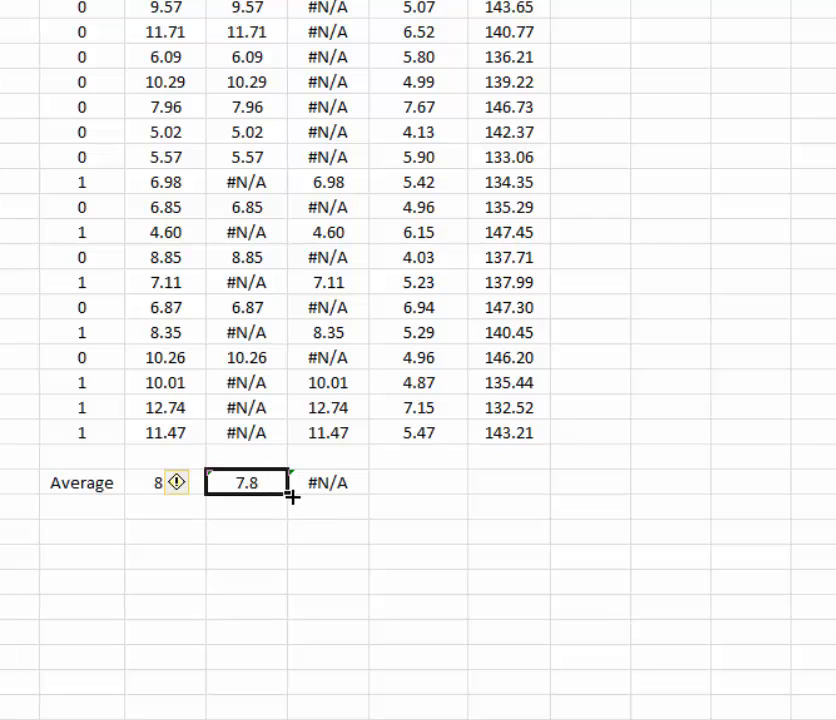
drag(291, 496, 345, 492)
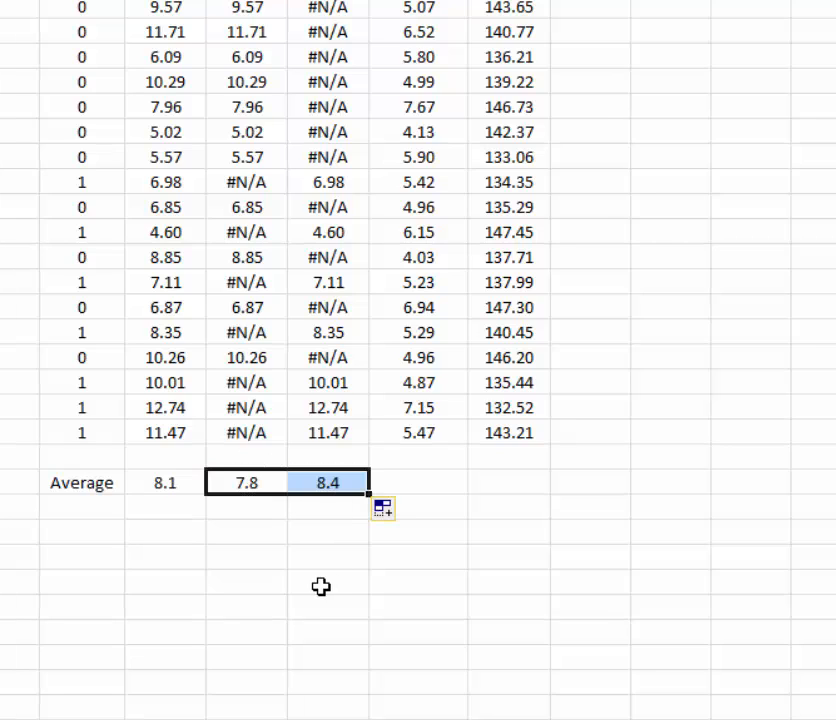
click(338, 509)
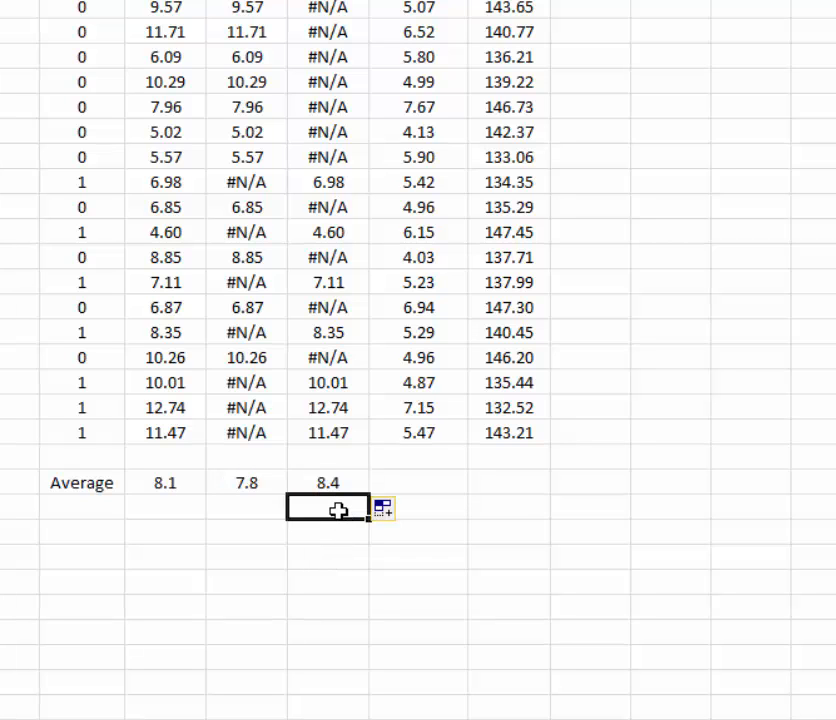
click(258, 485)
click(327, 482)
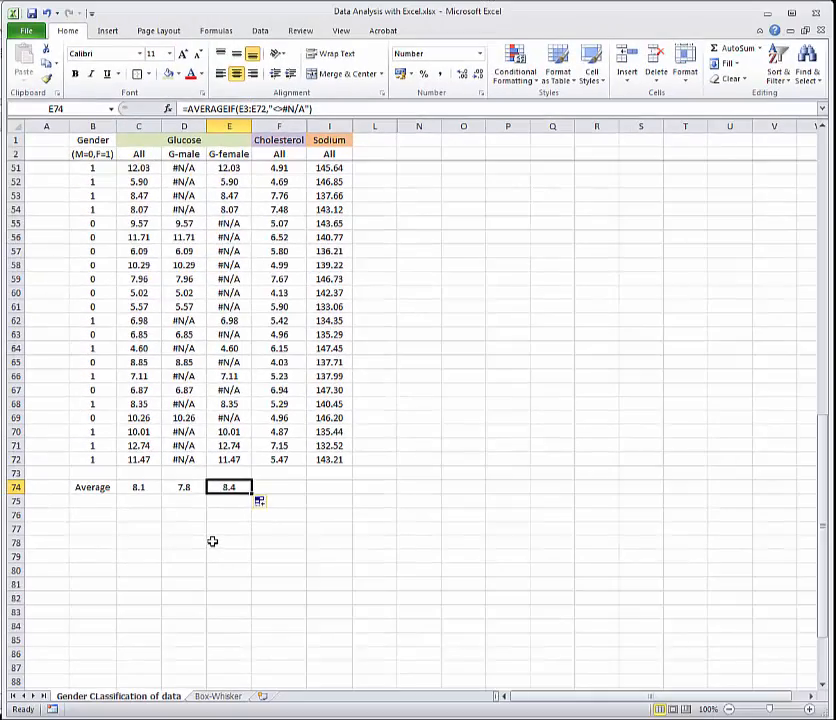
Unhide the columns between the Cholesterol All column and the Sodium column.
scroll(213, 540, up, 12)
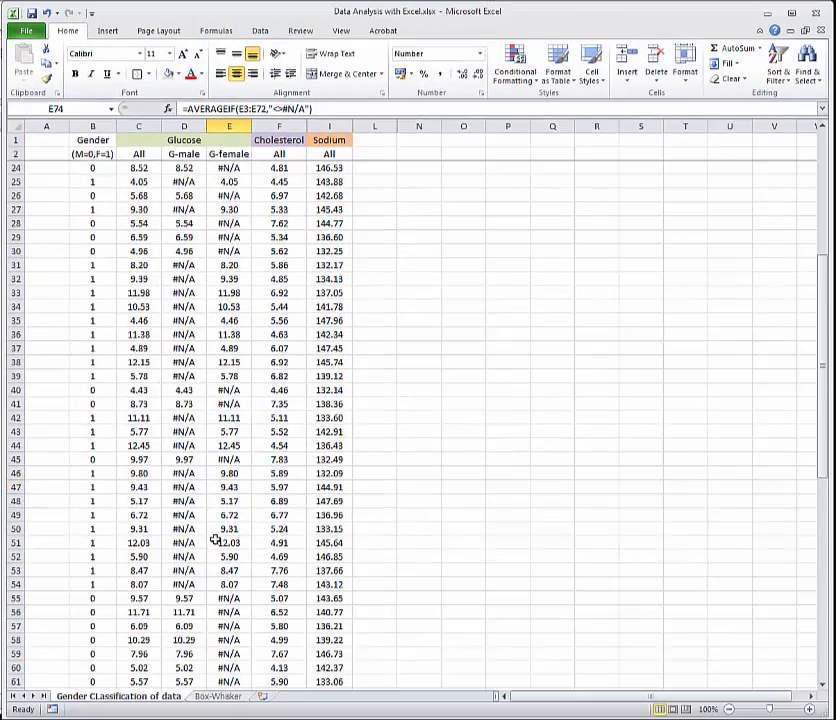
scroll(215, 540, up, 4)
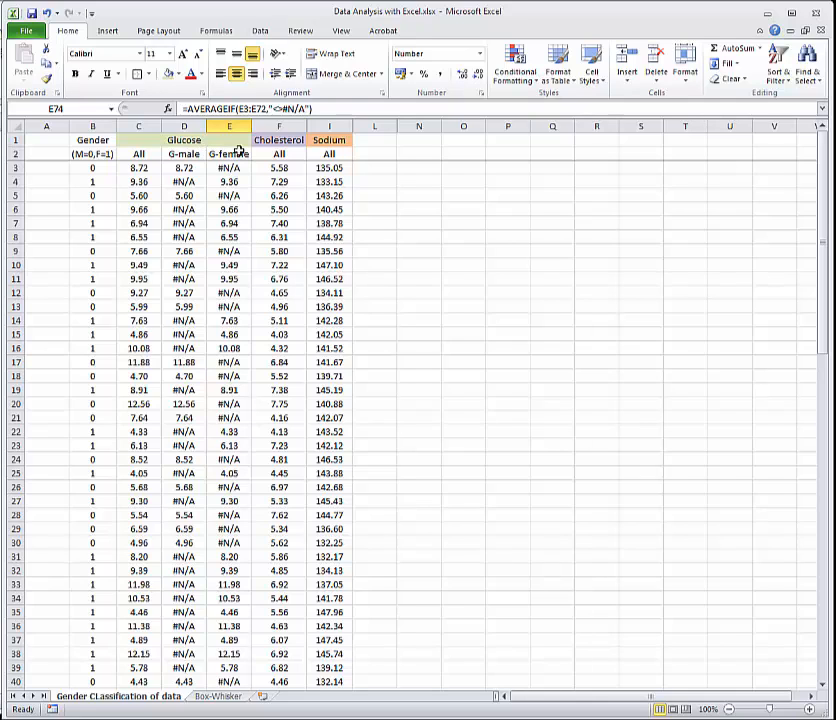
click(292, 125)
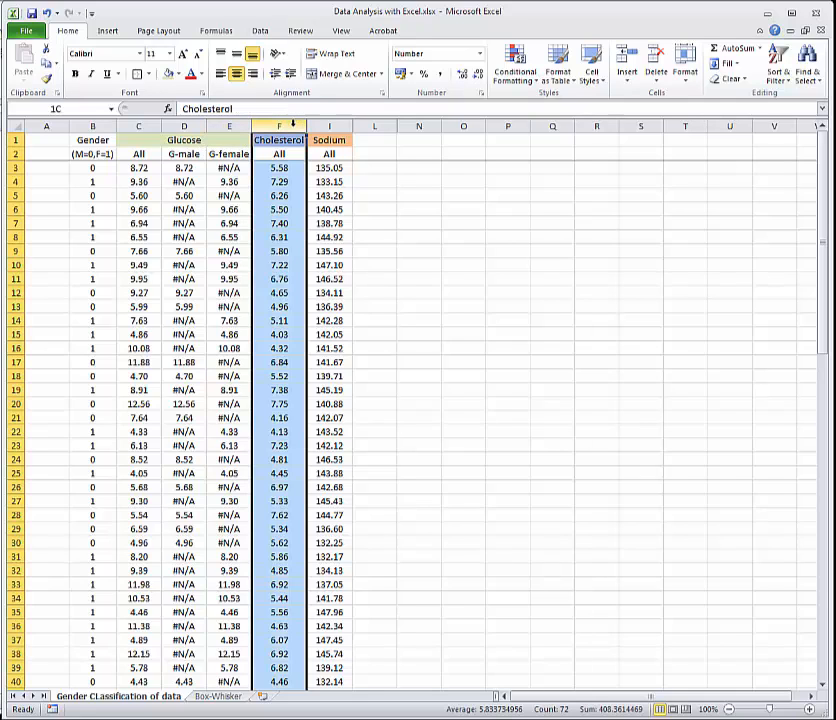
drag(292, 125, 318, 126)
right_click(318, 126)
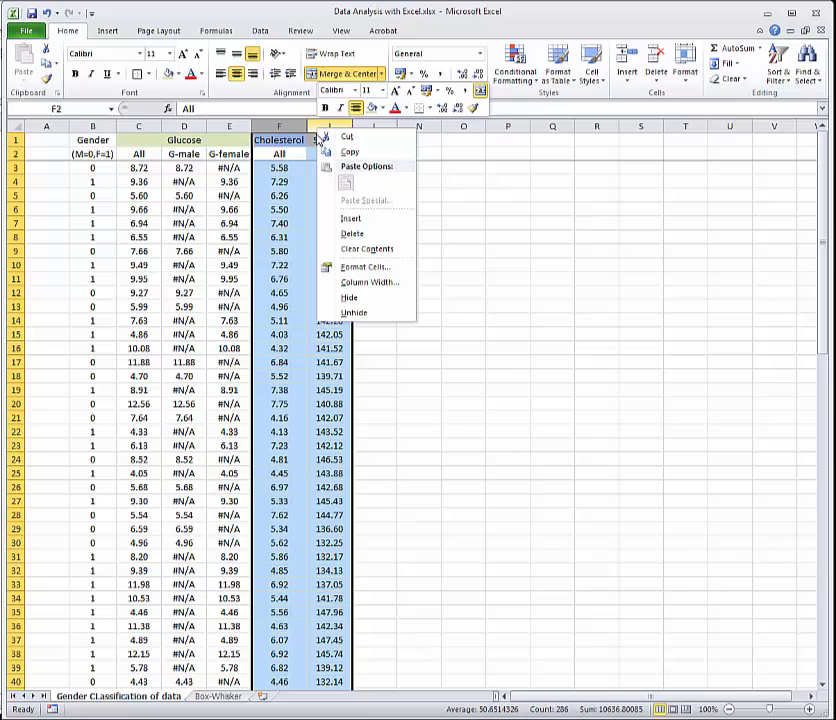
click(365, 316)
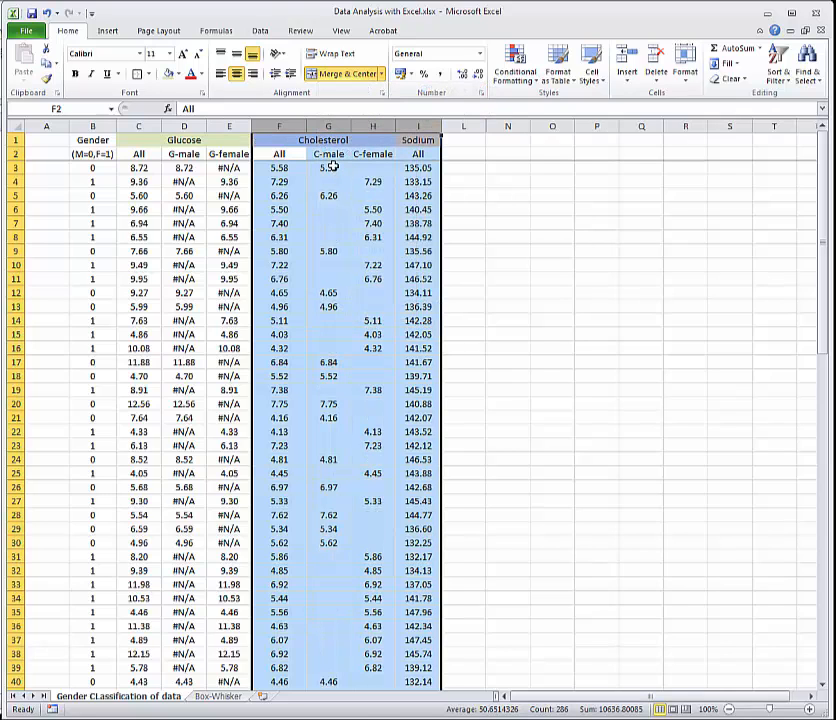
Examine the IF formulas in the first rows of C-male and C-female and compare them with the G-male formula.
click(377, 169)
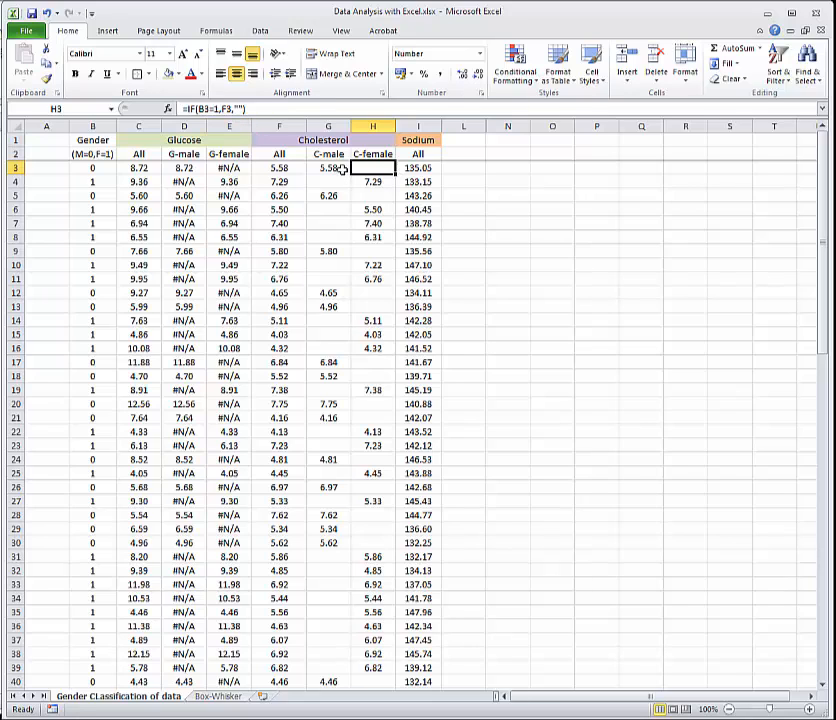
click(322, 168)
click(240, 108)
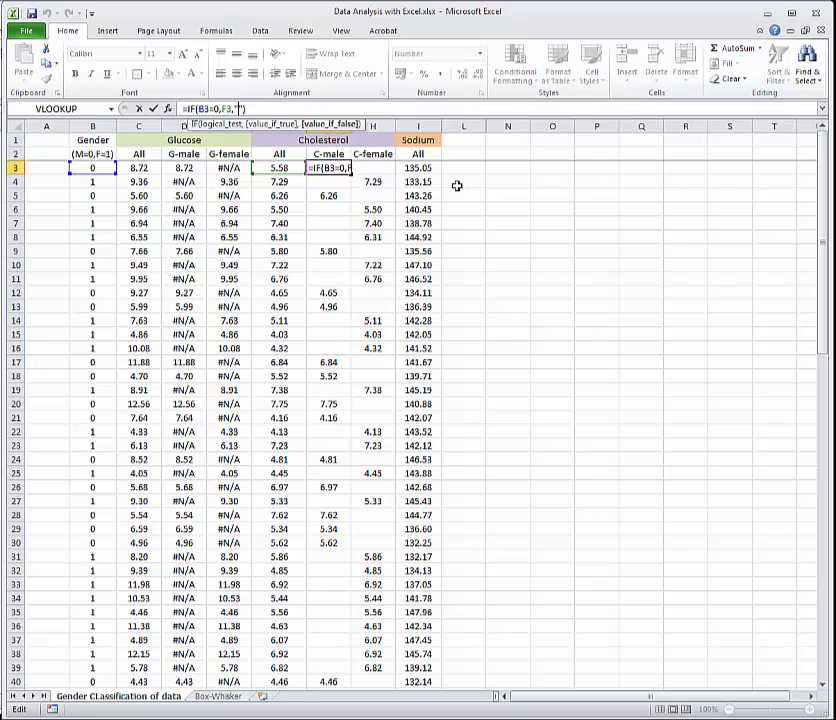
key(Return)
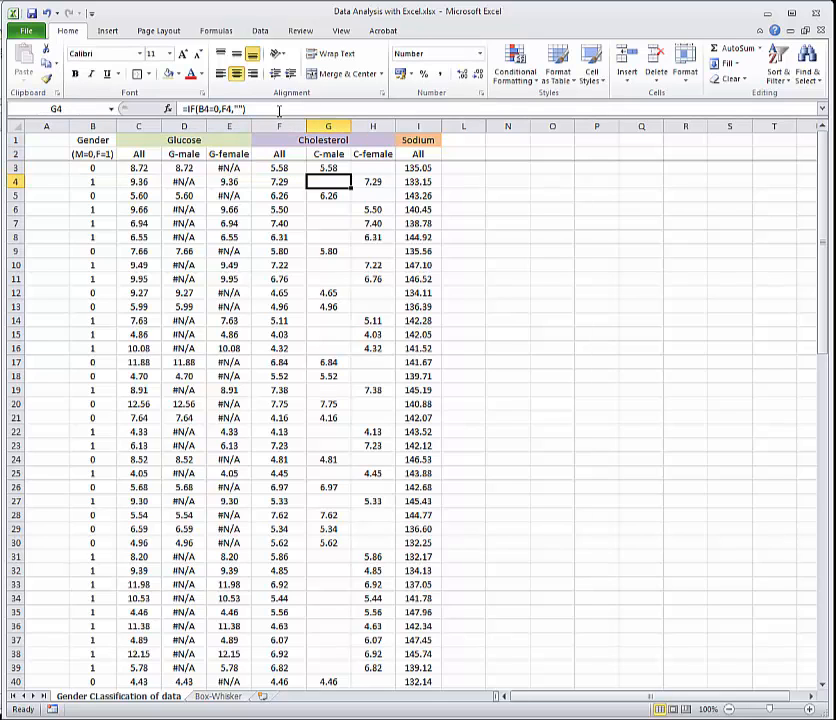
click(279, 110)
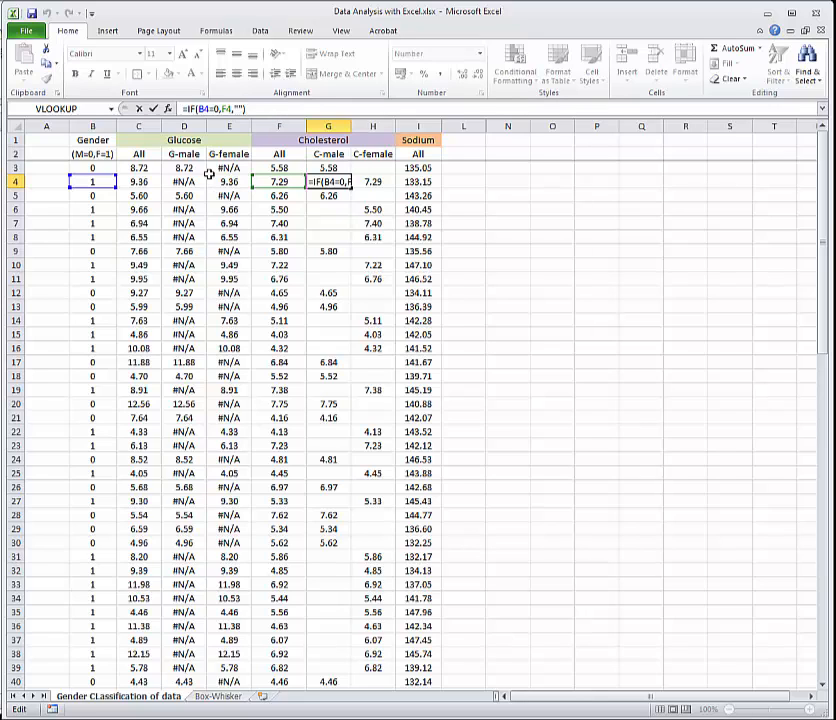
click(186, 167)
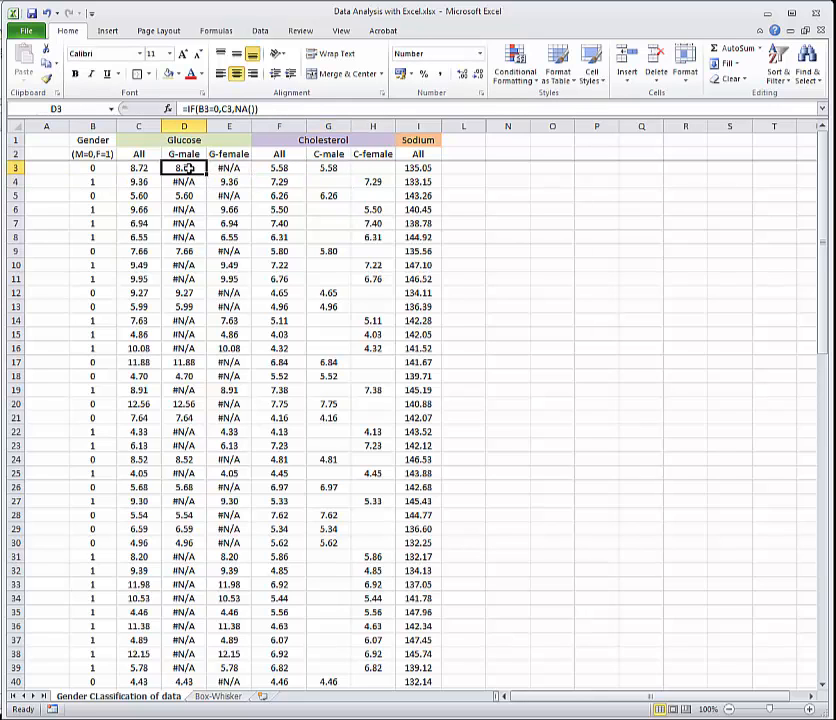
click(328, 167)
click(183, 167)
Change the first C-male formula to =IF(B3=0,F3,NA()) so non-matches return #N/A instead of a blank.
click(328, 167)
click(237, 108)
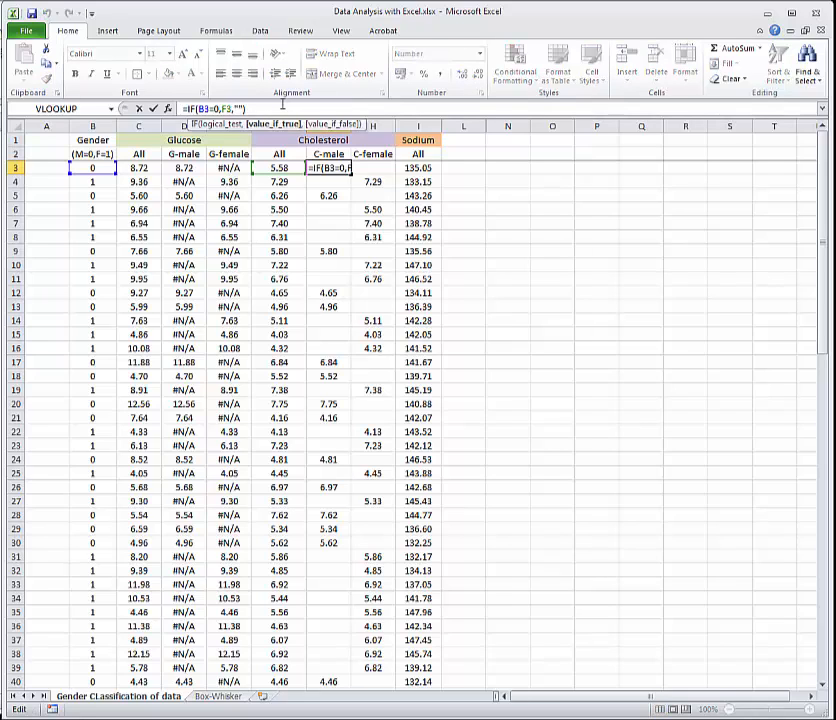
key(BackSpace)
text(NA())
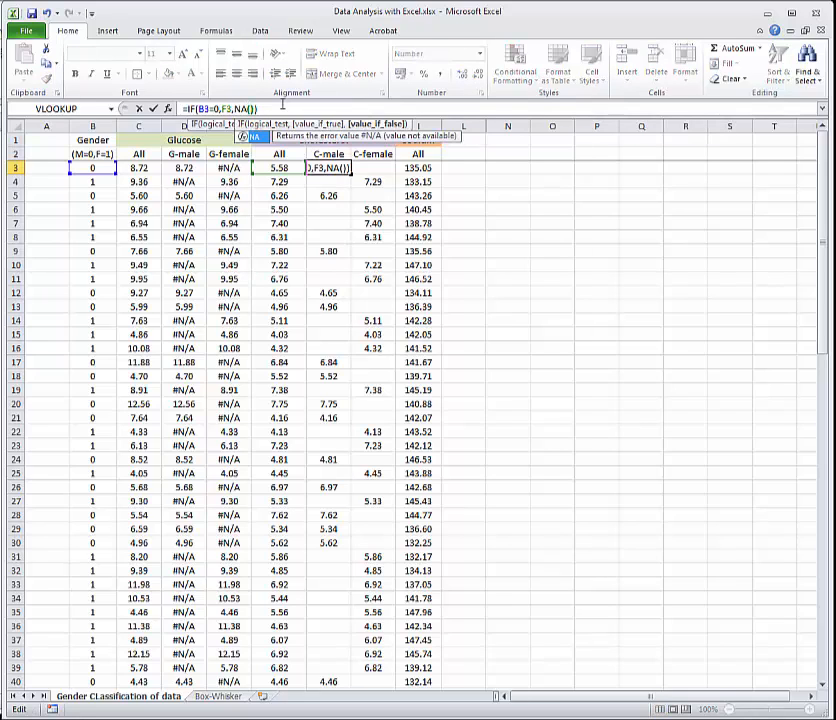
key(Return)
Change the first C-female formula to =IF(B3=1,F3,NA()) and fill both gender cholesterol formulas down to row 72.
key(Up)
key(Right)
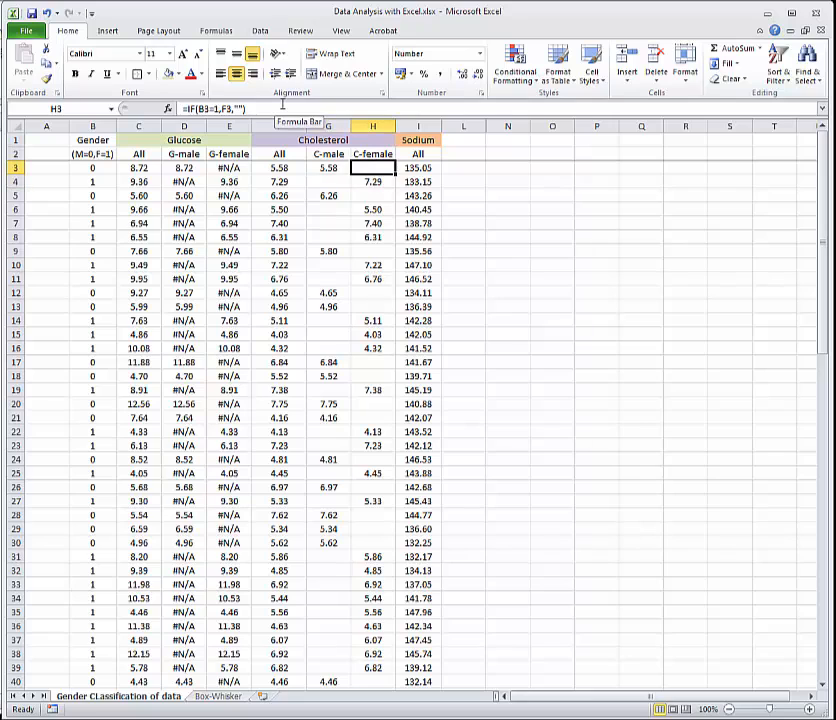
click(235, 108)
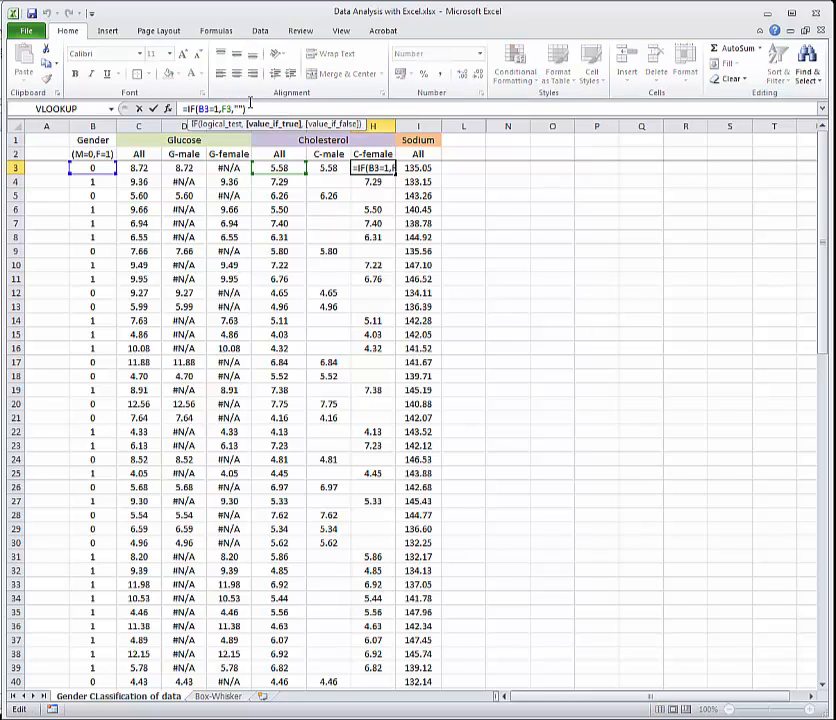
text(NA())
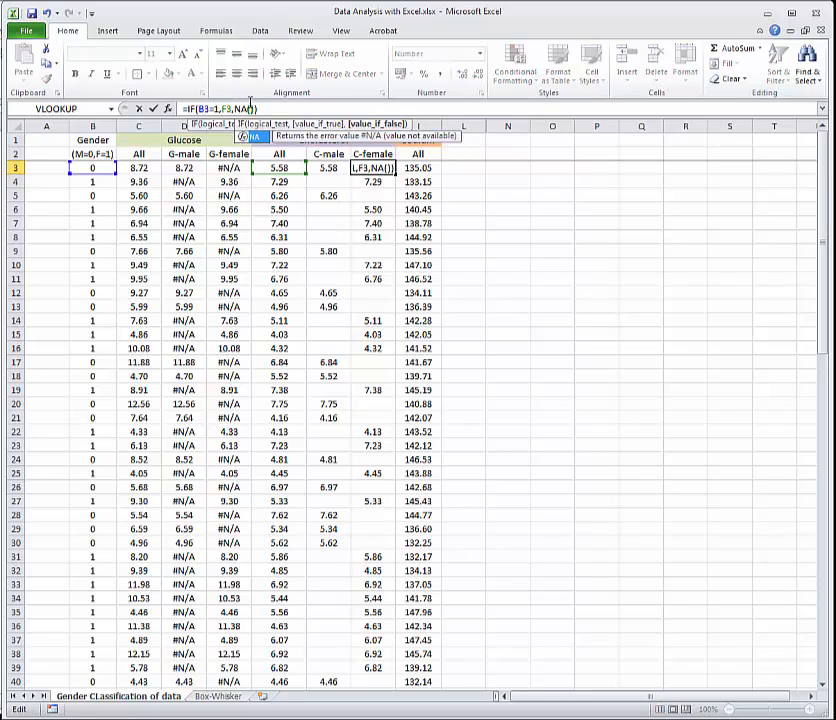
key(Return)
drag(328, 168, 387, 713)
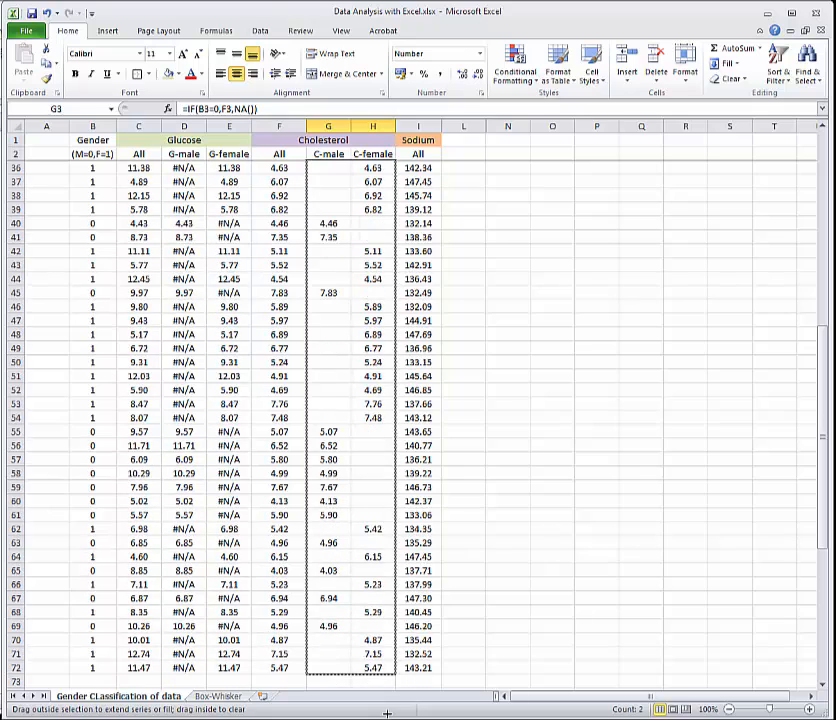
drag(383, 629, 377, 667)
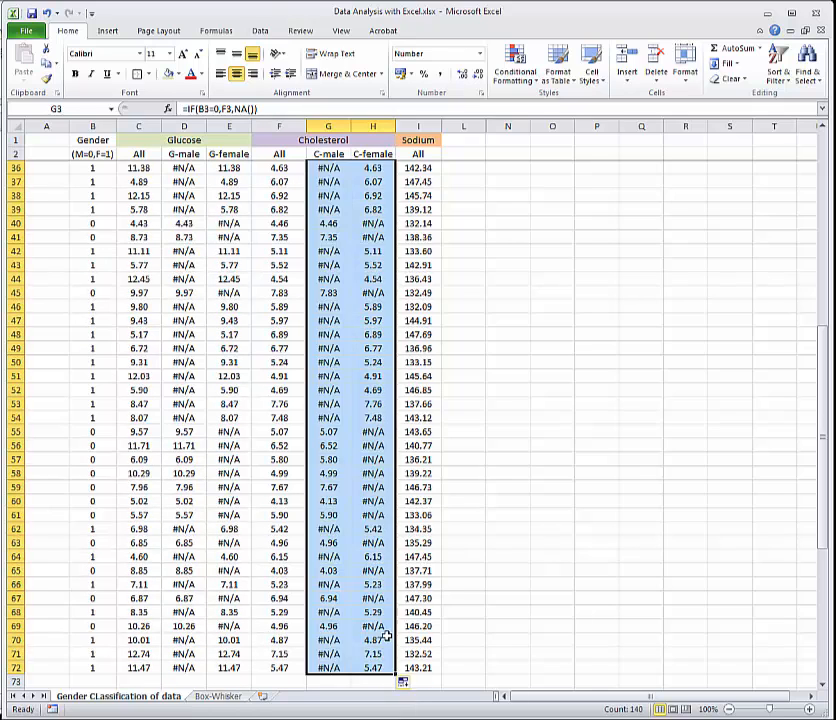
Copy the G-male AVERAGEIF formula across the Average row through C-female and check the formula under Cholesterol All.
scroll(297, 514, down, 5)
drag(190, 487, 390, 492)
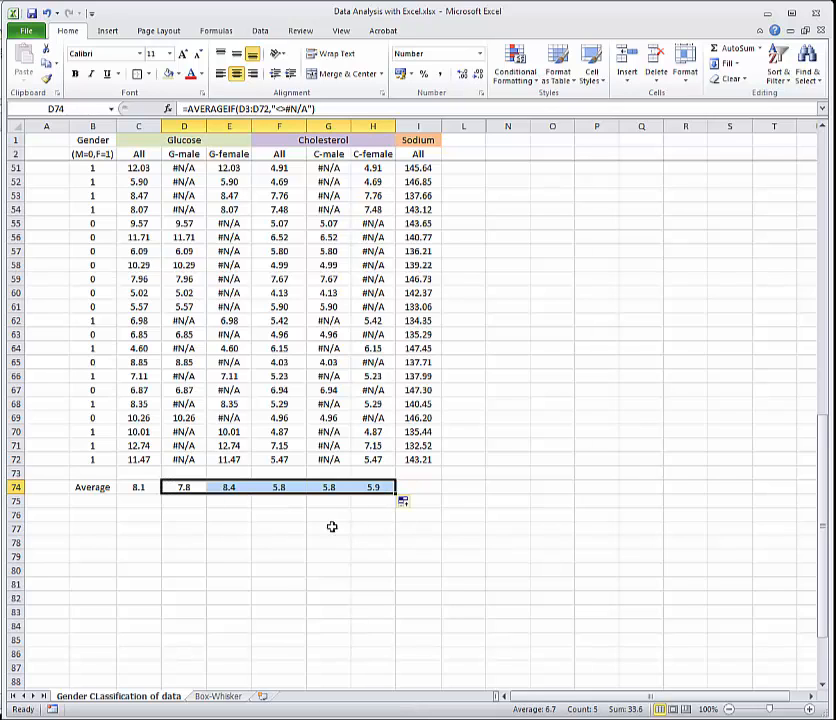
click(288, 490)
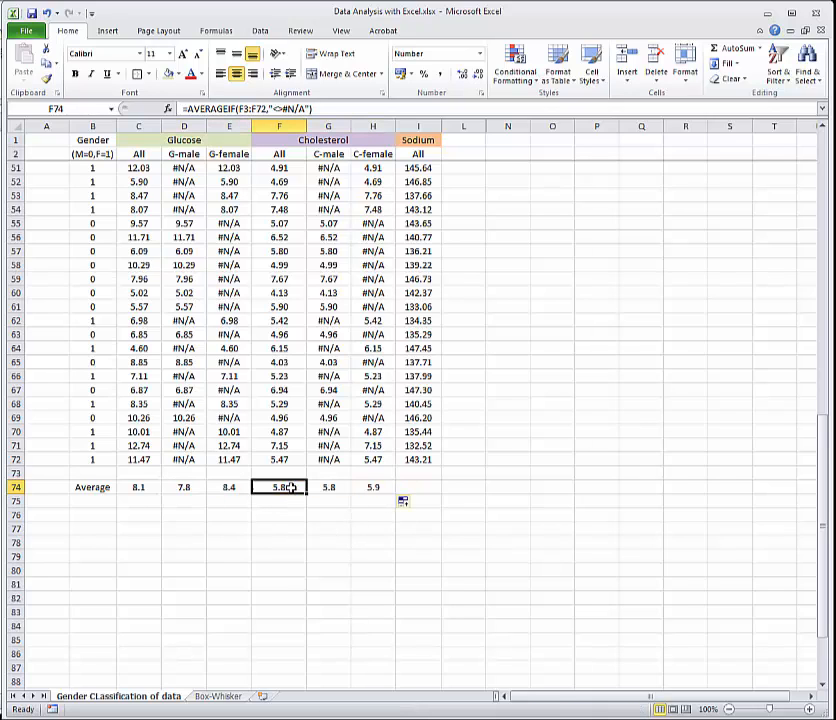
click(200, 108)
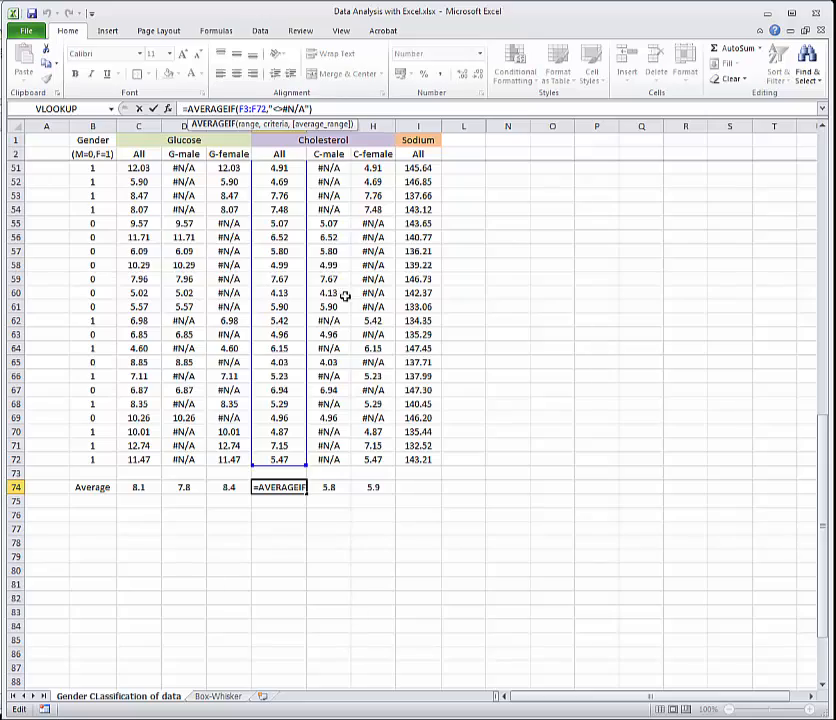
key(Return)
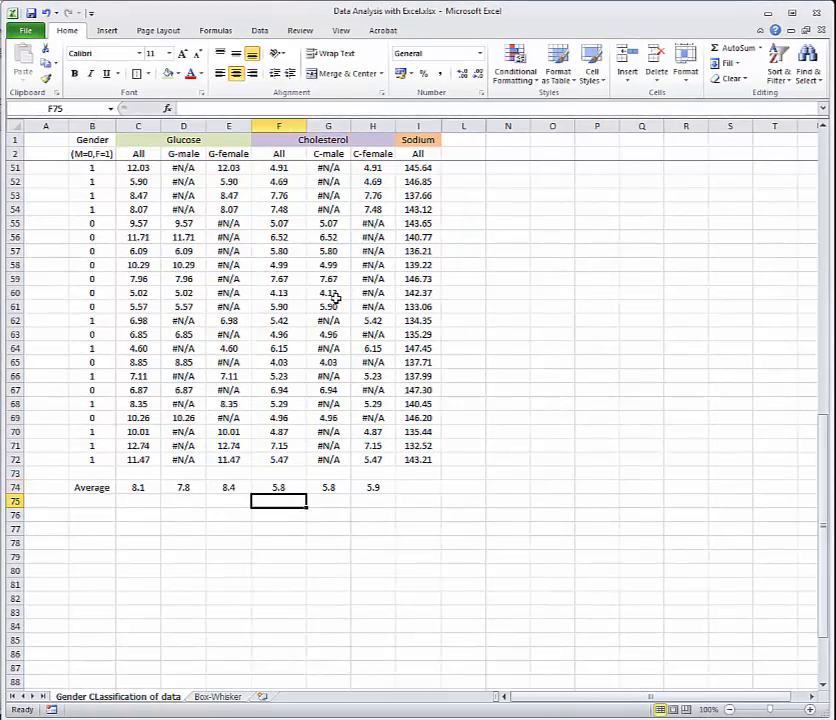
Insert a scatter chart with only markers from the G-male and C-male columns, rows 2 to 72 including headers.
scroll(428, 370, up, 16)
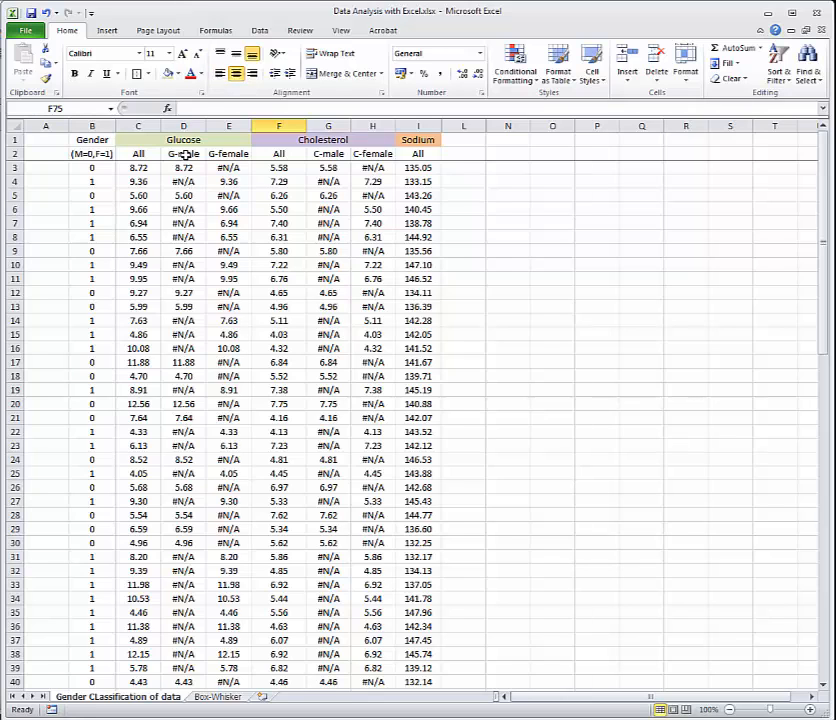
drag(183, 154, 181, 702)
scroll(320, 466, up, 9)
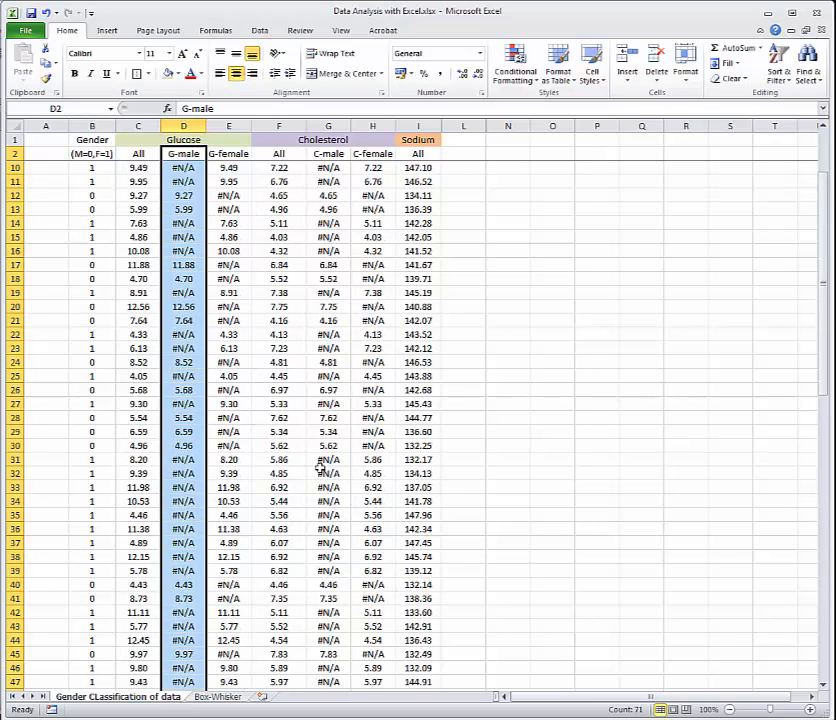
scroll(320, 466, up, 3)
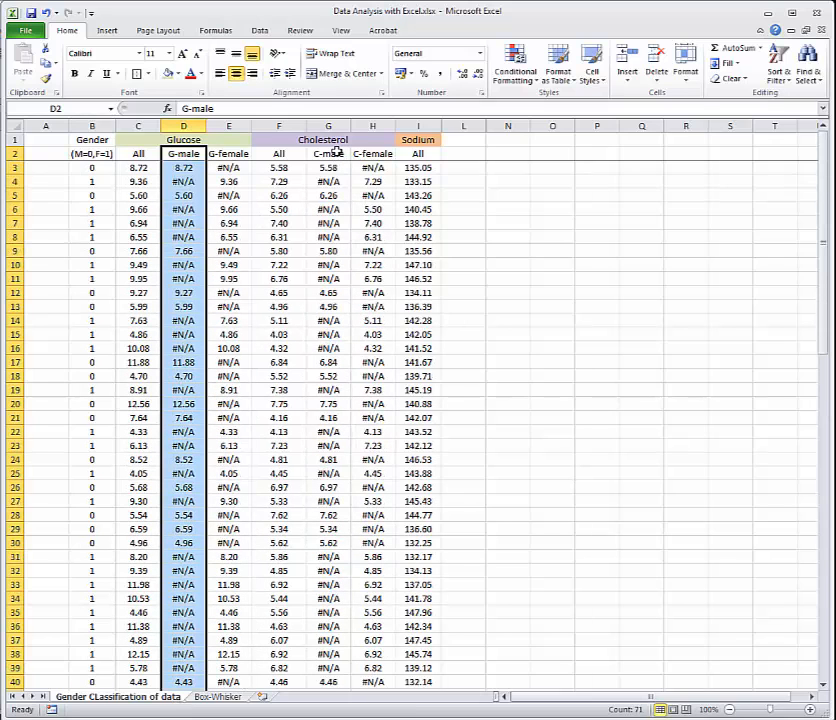
drag(337, 152, 335, 636)
scroll(330, 395, up, 11)
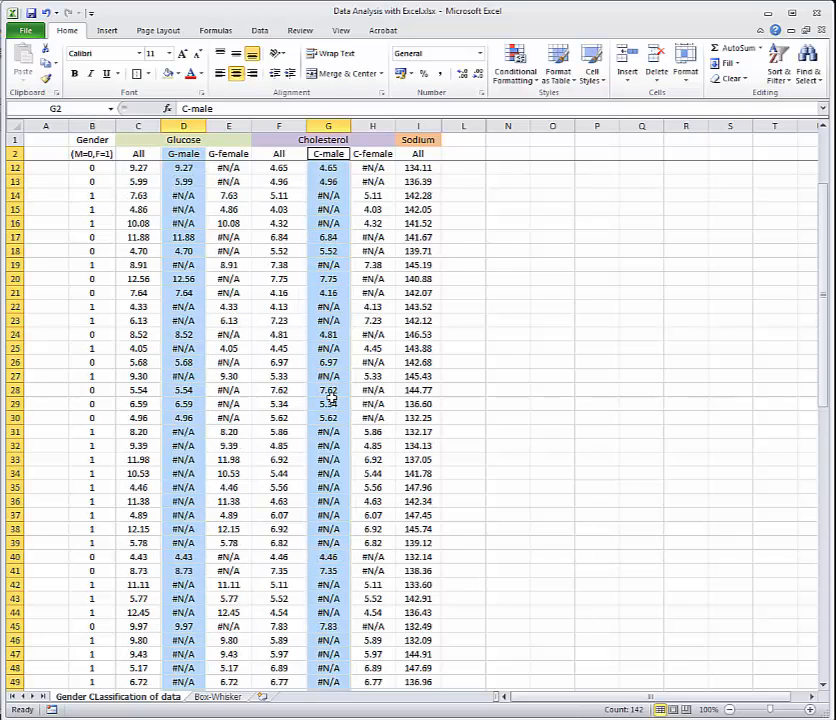
click(114, 30)
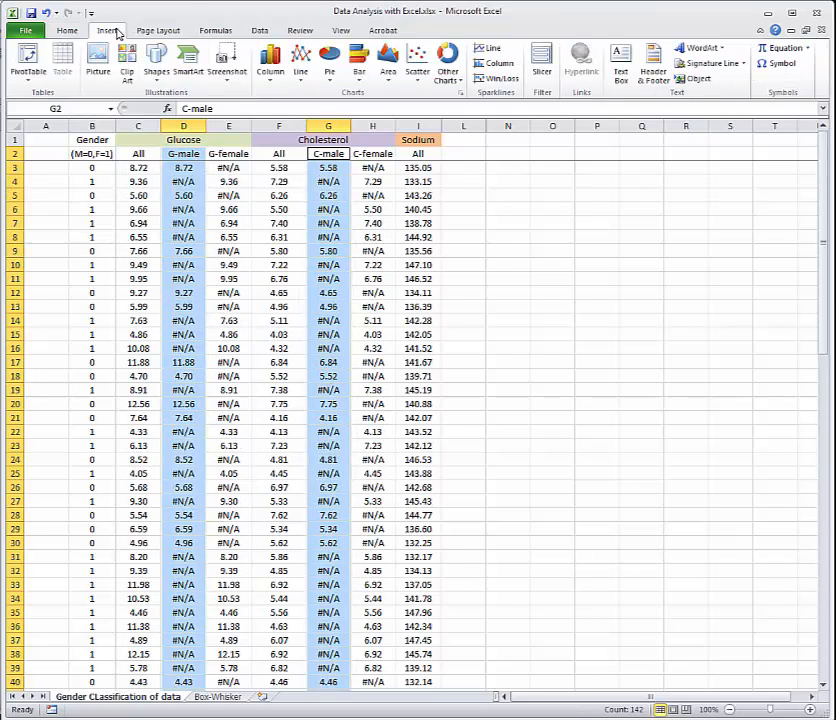
click(419, 66)
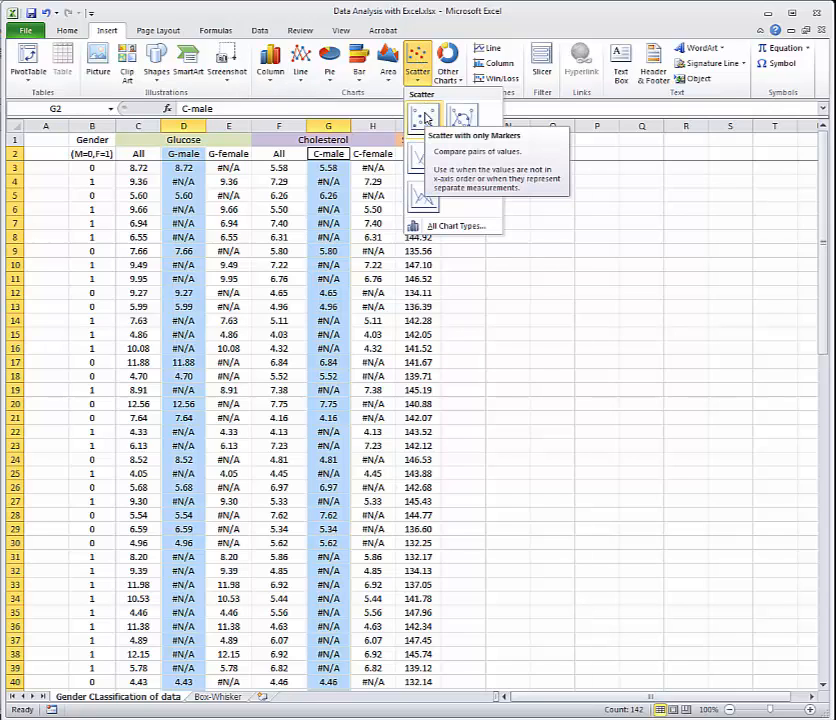
click(424, 117)
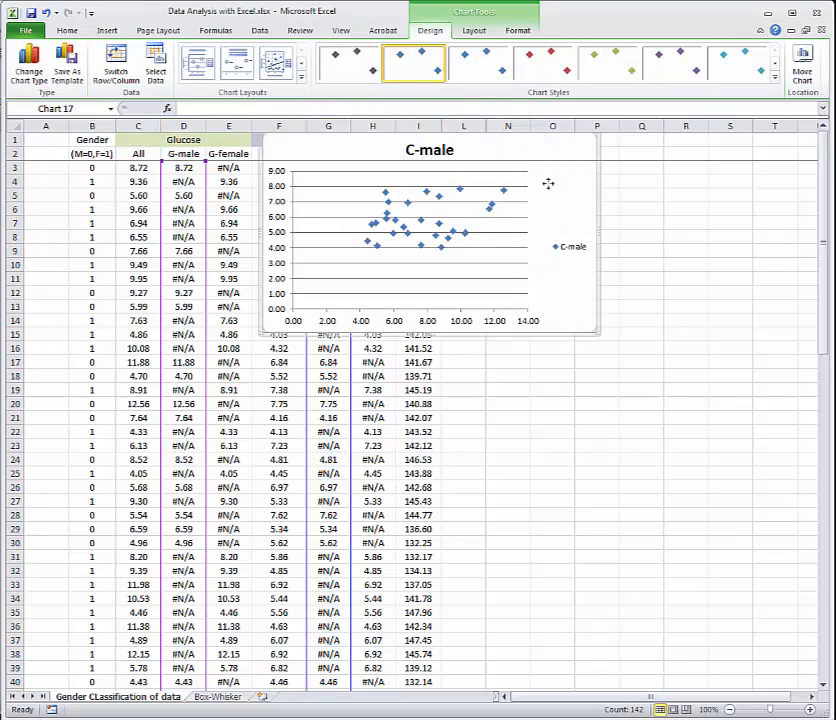
Move the scatter chart to the empty area beside the Sodium column so it uncovers the data.
drag(600, 193, 690, 257)
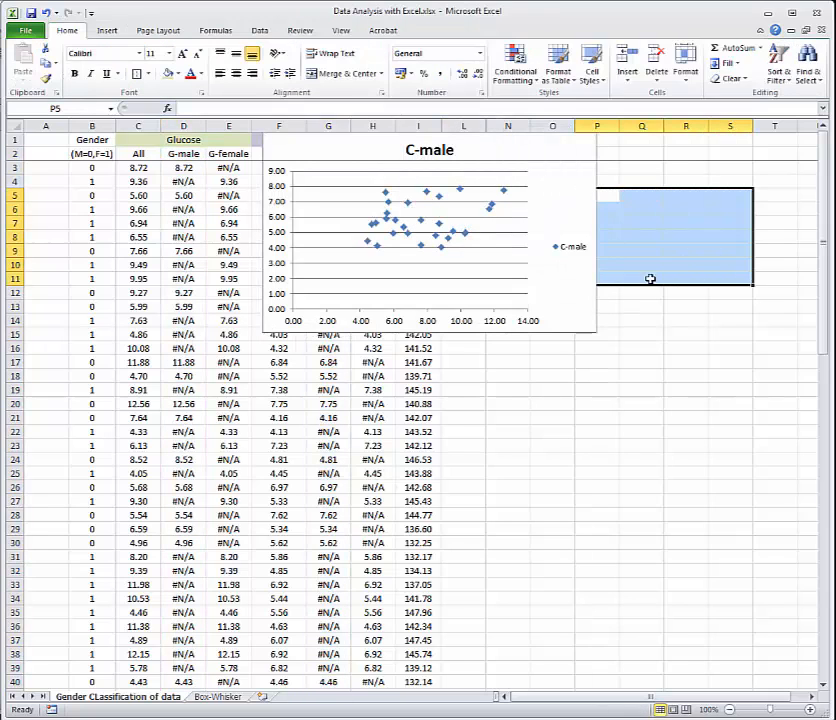
click(571, 293)
drag(596, 316, 790, 372)
Remove the legend, the horizontal gridlines and the title from the C-male scatter chart.
click(767, 306)
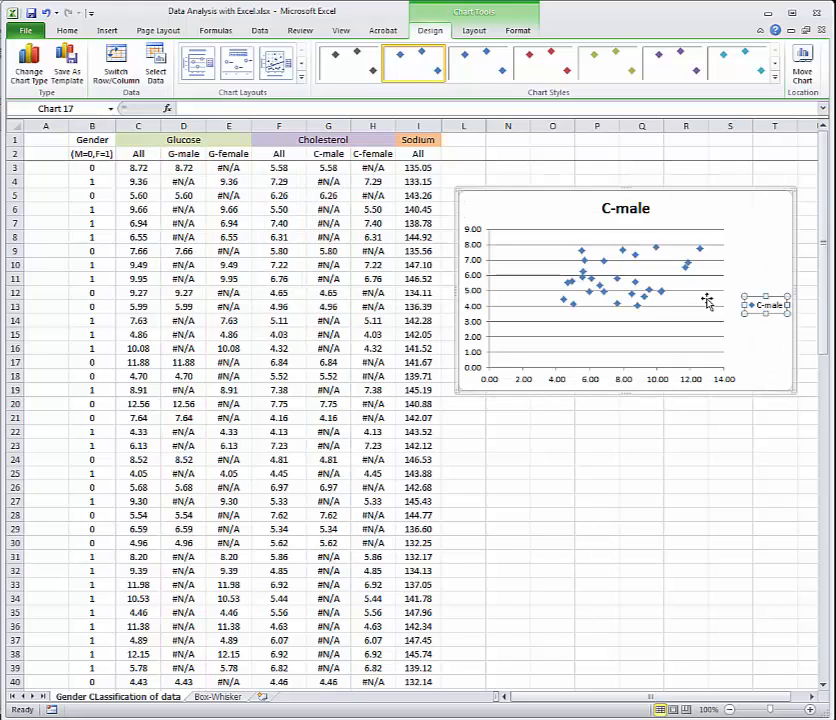
key(Delete)
click(715, 292)
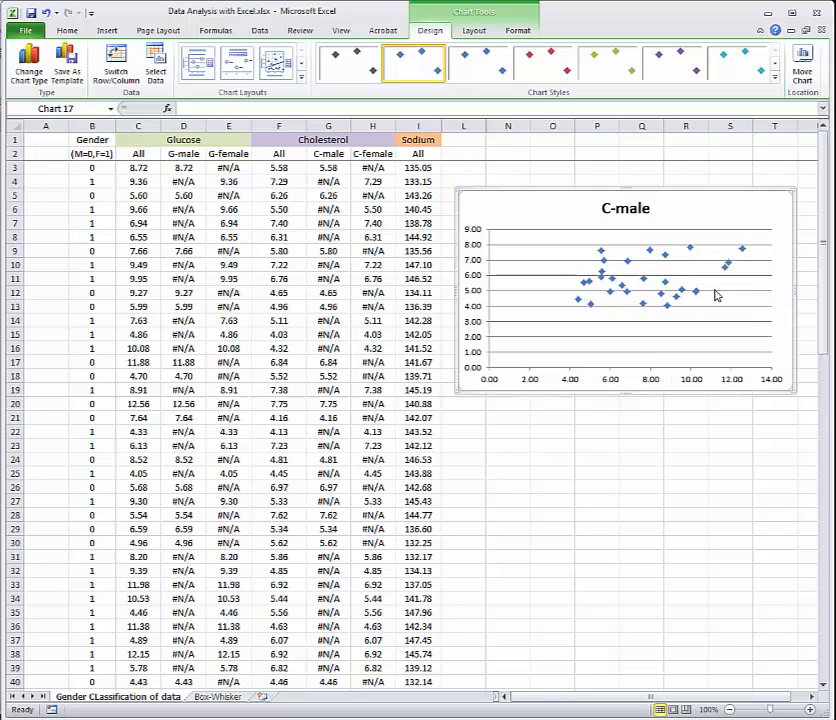
key(Delete)
click(638, 209)
key(Delete)
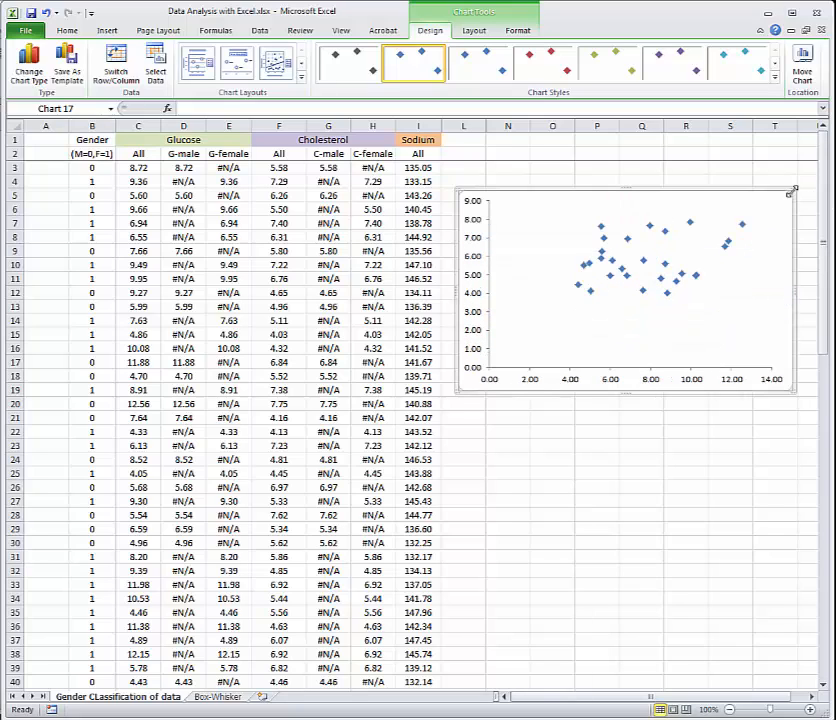
Make the scatter chart narrower and slightly taller, and reposition it over columns M to S starting around row 5.
drag(793, 188, 715, 164)
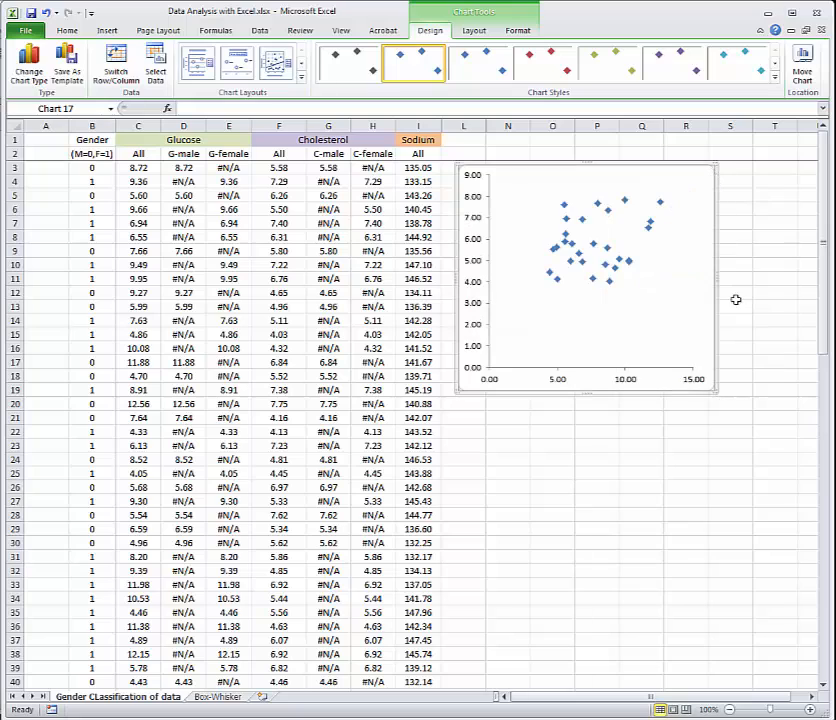
drag(713, 299, 759, 324)
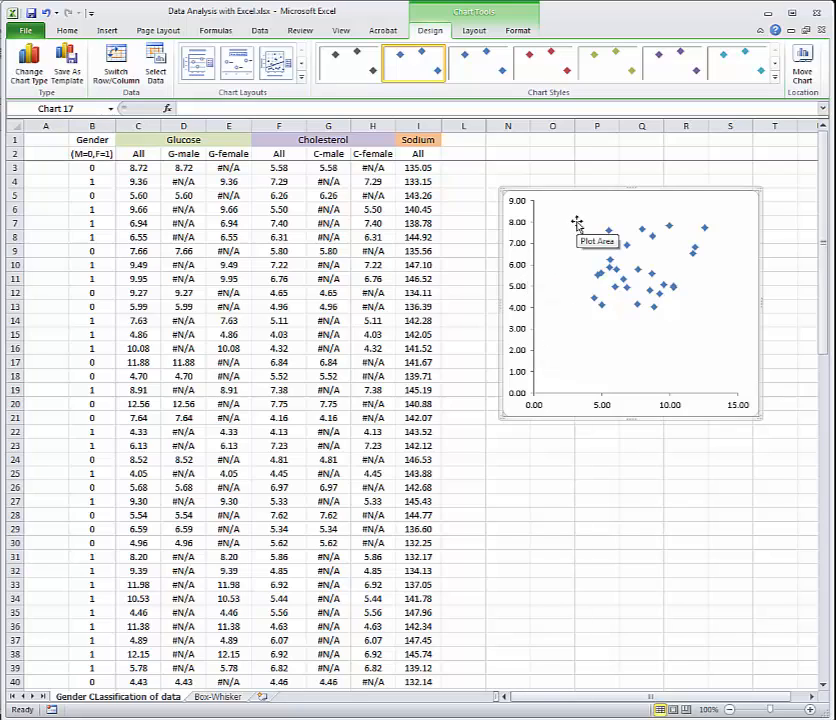
Add a new data series named Female to the scatter chart's data source.
click(155, 84)
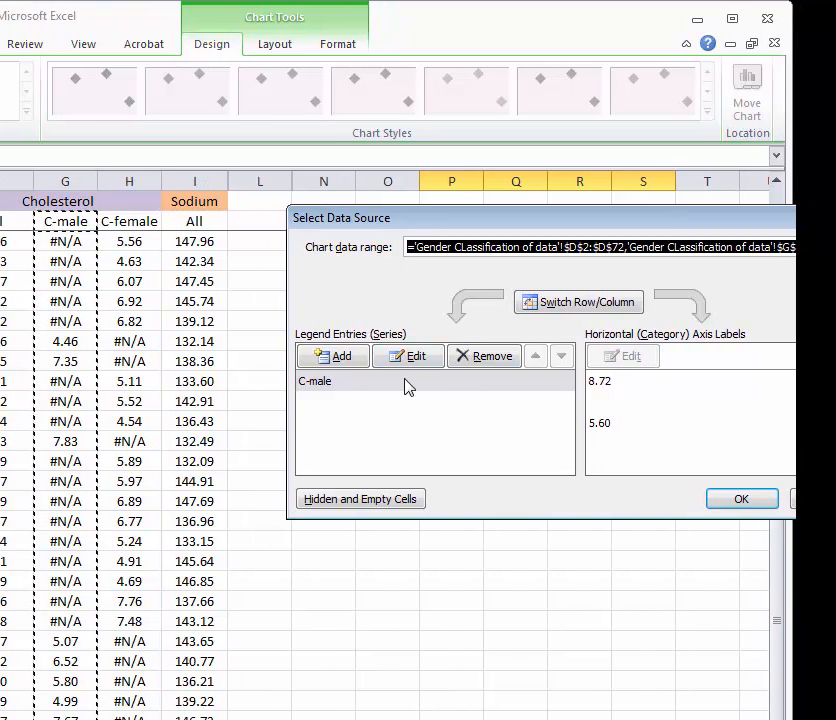
click(336, 368)
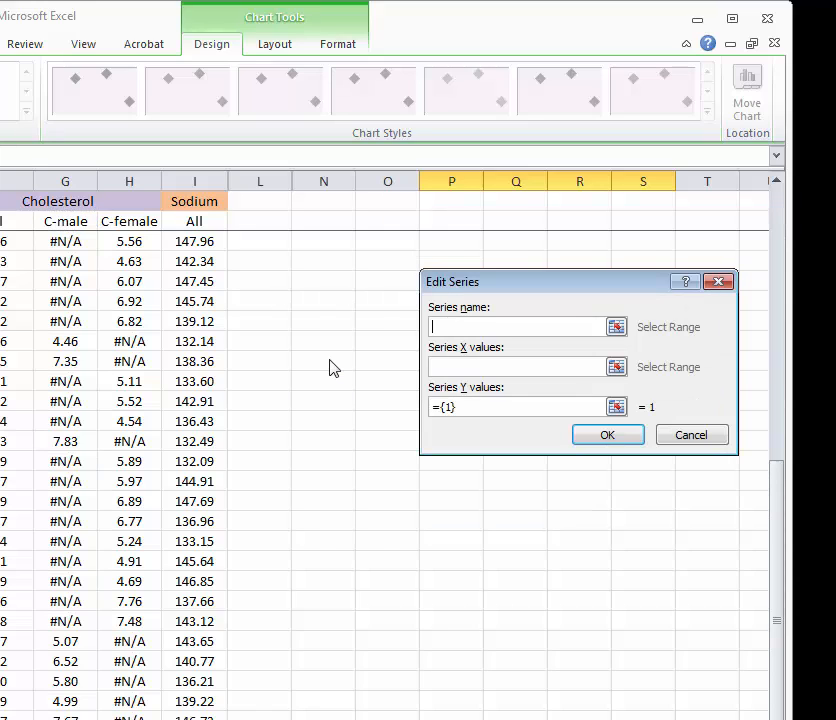
text(Female)
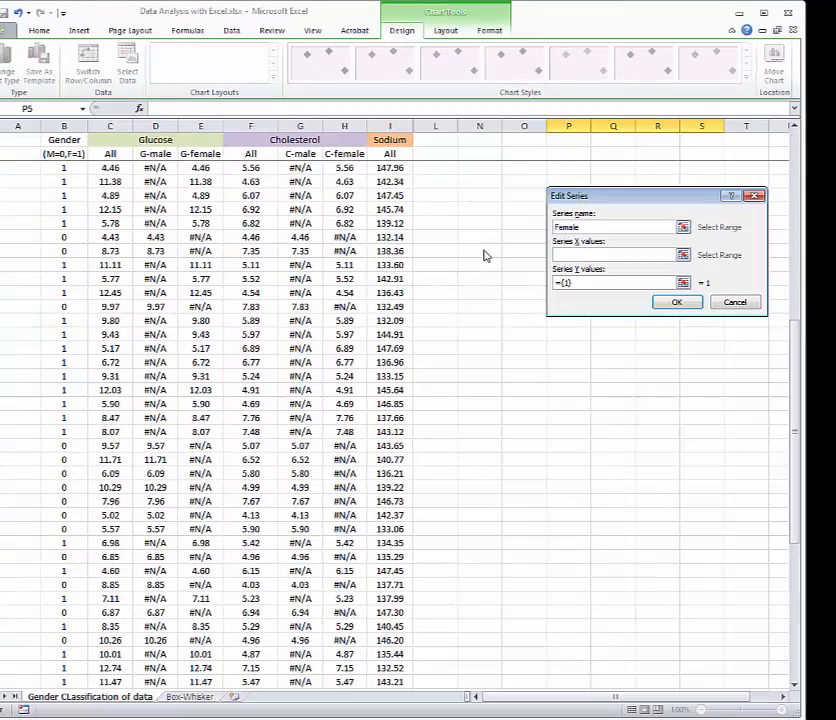
Set the Female series X values to the G-female data in E3:E72.
click(683, 256)
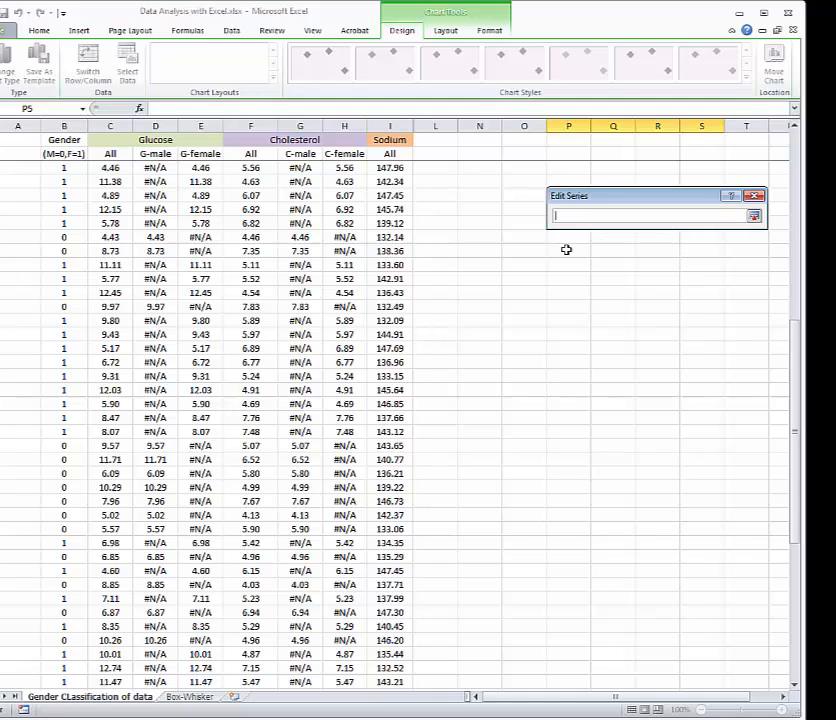
drag(163, 167, 153, 611)
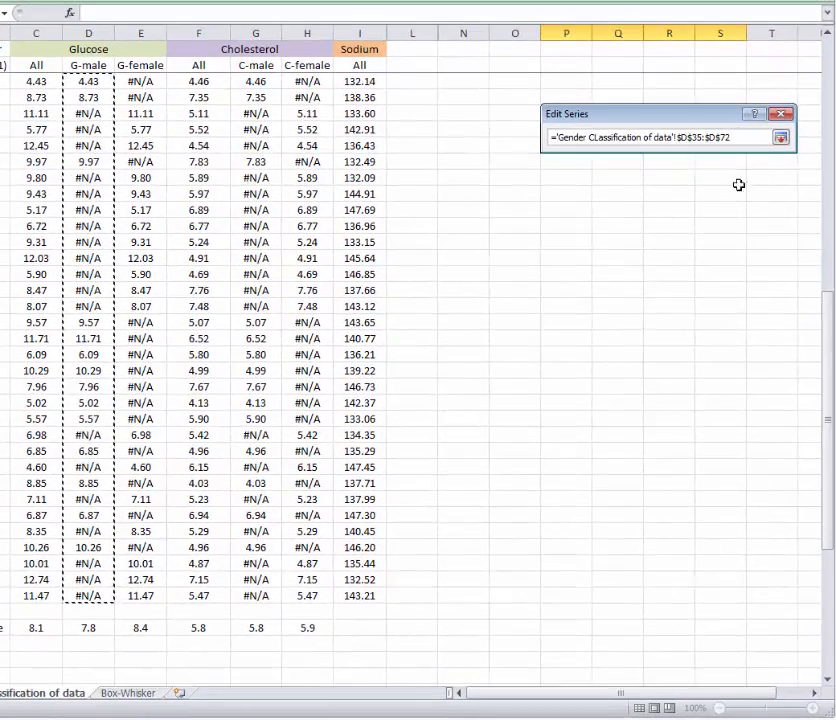
scroll(156, 229, up, 11)
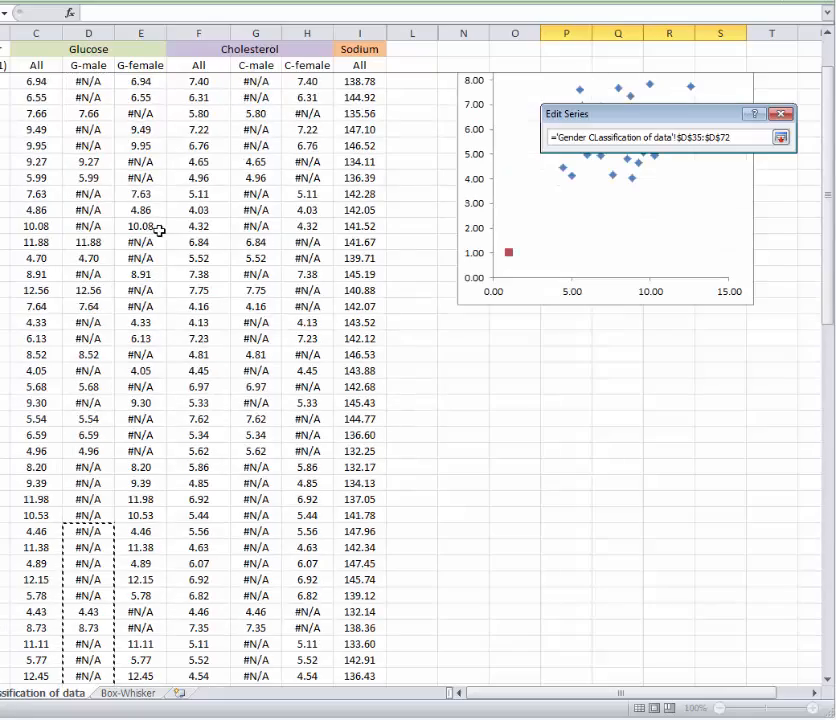
scroll(150, 98, up, 1)
scroll(141, 93, up, 1)
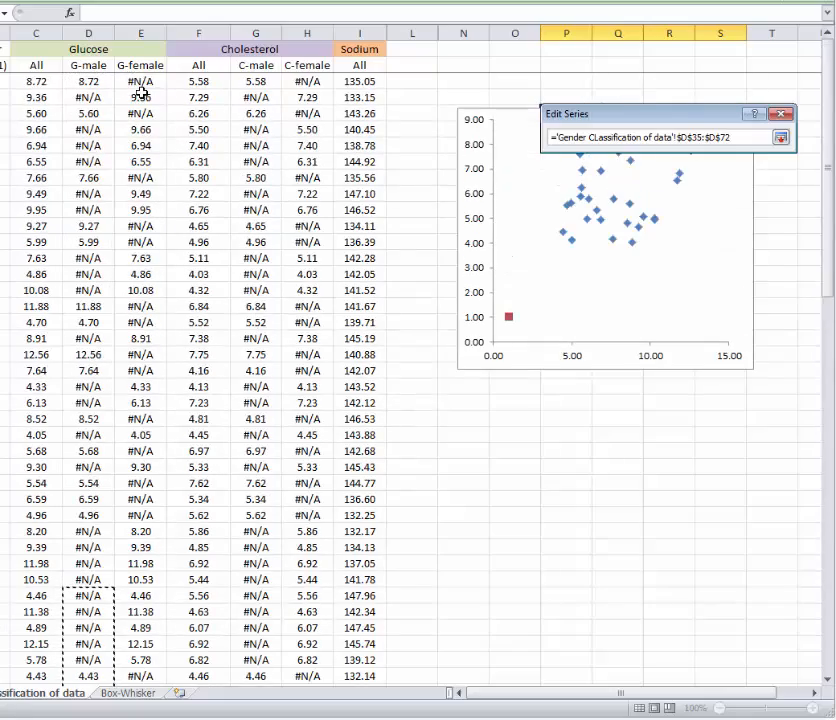
drag(150, 84, 150, 660)
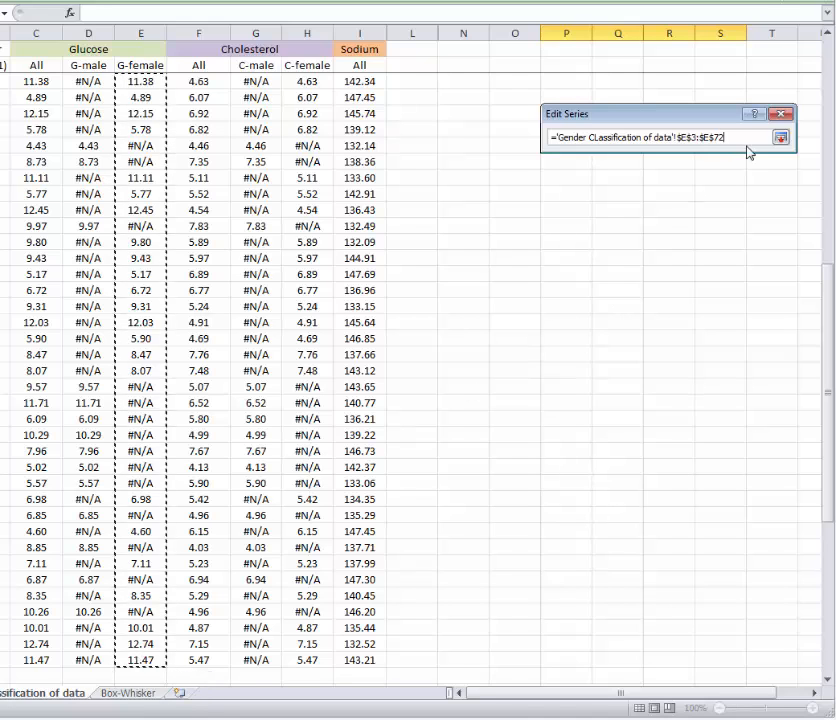
click(780, 137)
Set the Female series Y values to the C-female data in H3:H72 and apply the chart's data source.
click(701, 215)
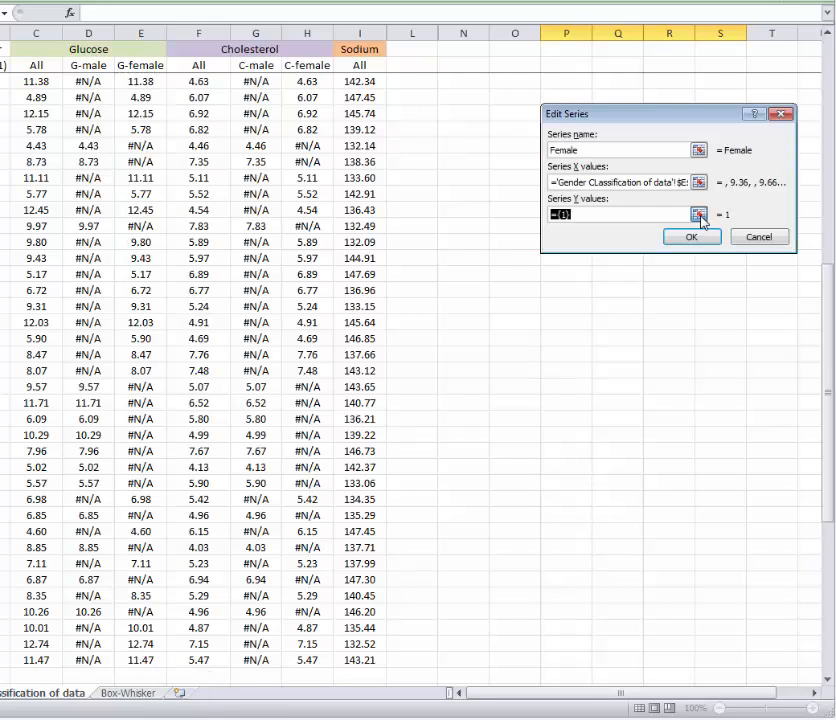
scroll(310, 308, up, 11)
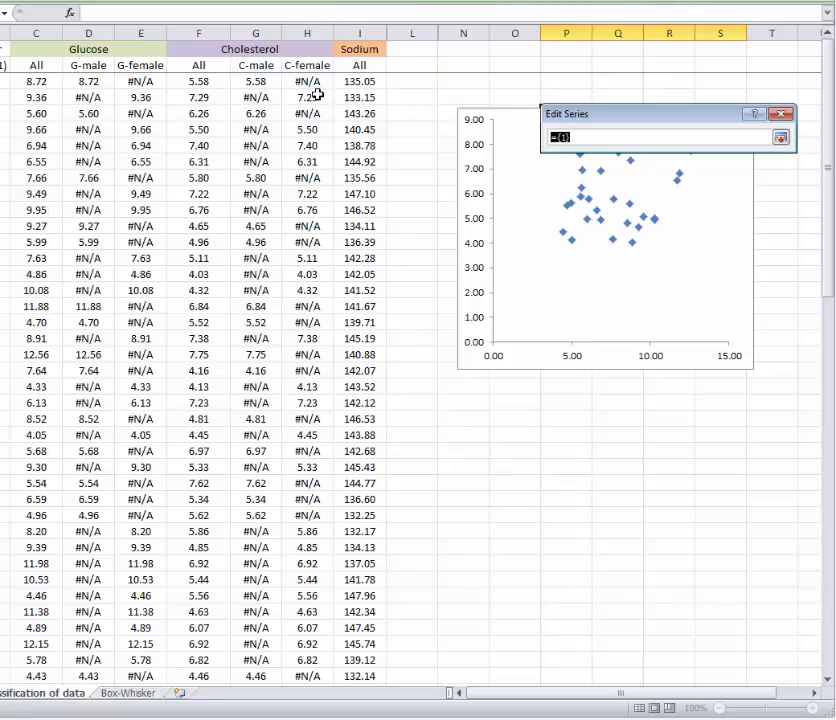
drag(316, 81, 309, 718)
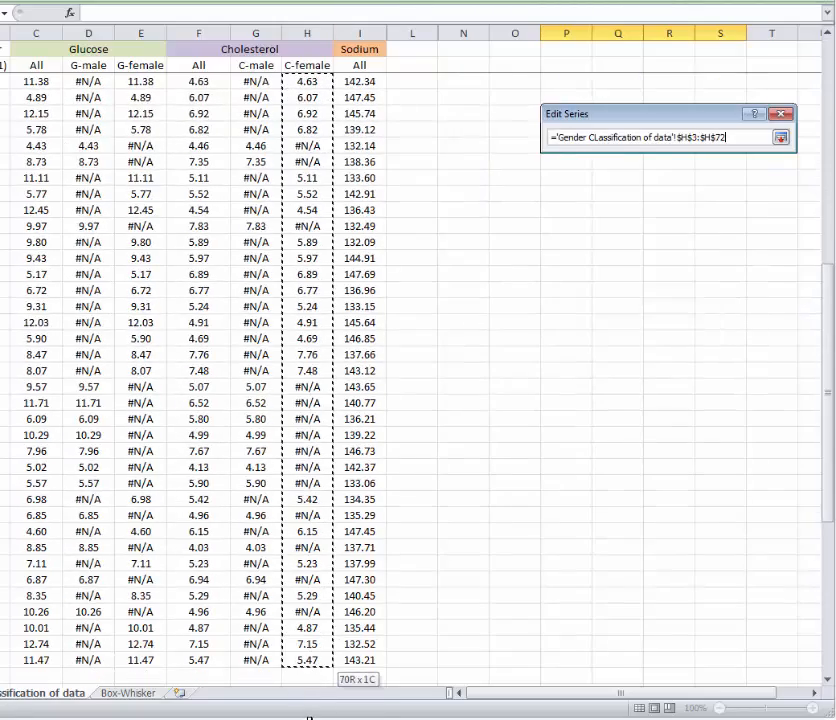
click(781, 138)
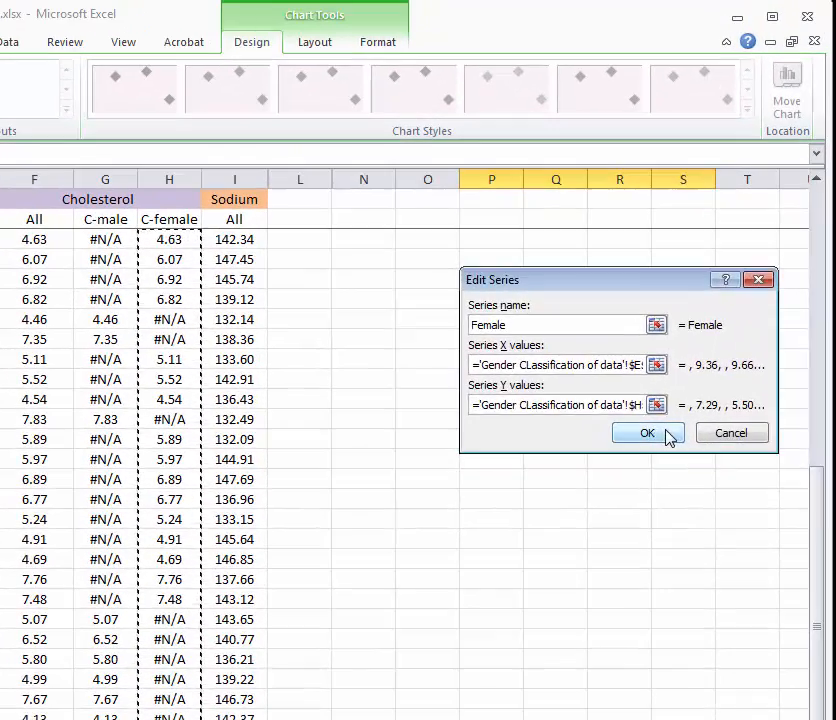
click(700, 237)
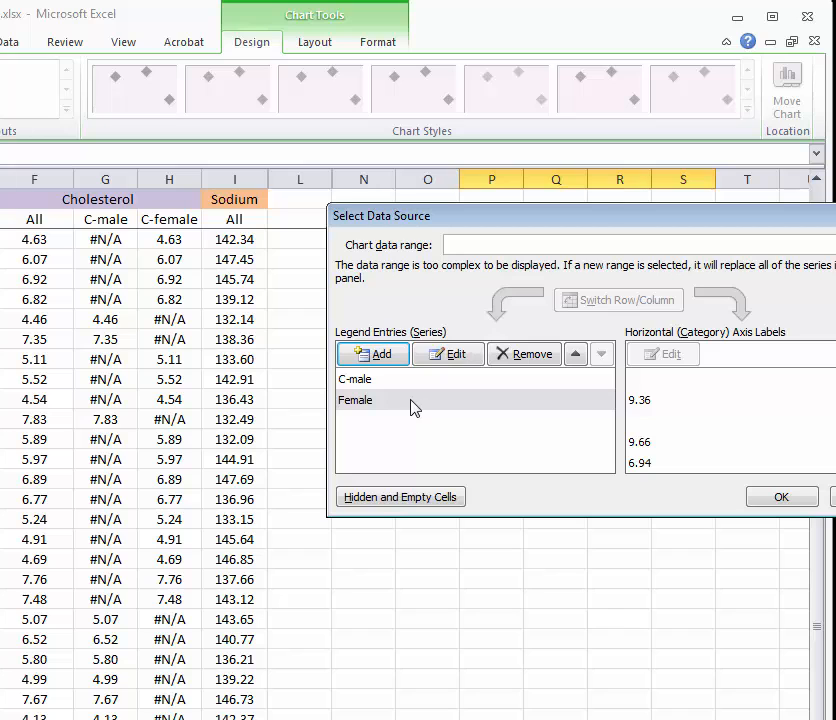
click(783, 499)
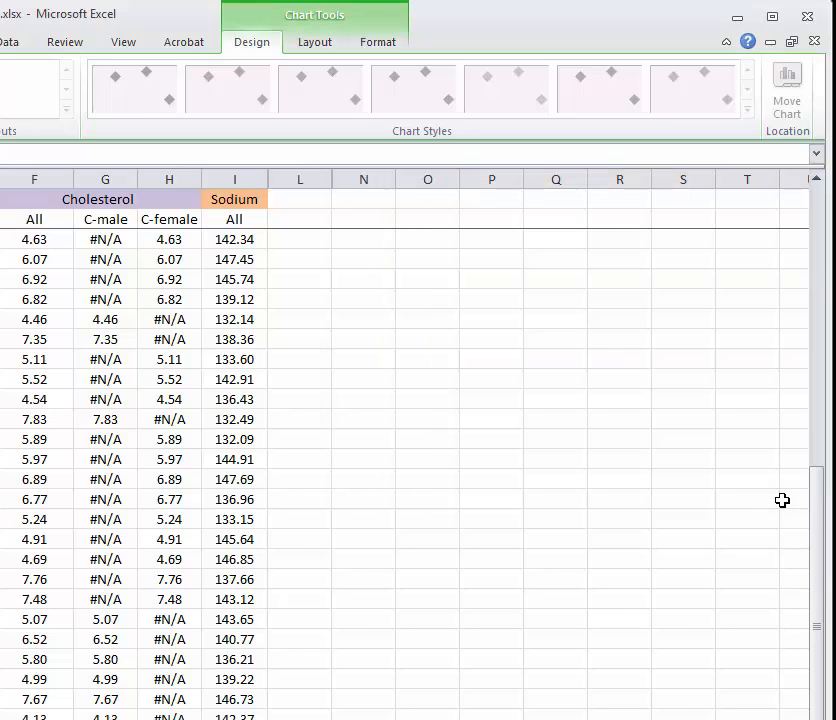
Enlarge the scatter chart by extending its lower-left corner to column L and further down the sheet.
scroll(506, 550, up, 11)
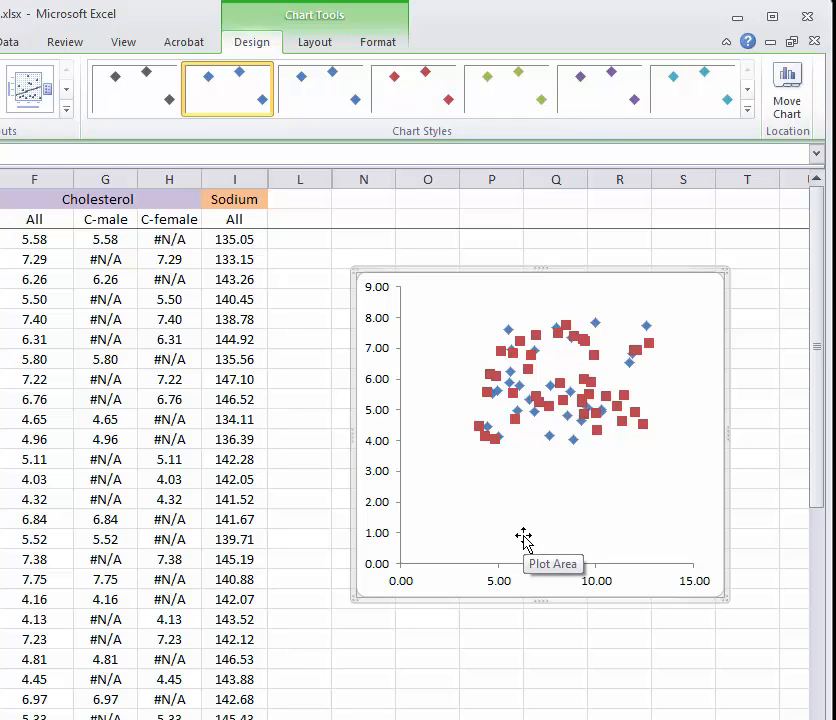
click(492, 440)
right_click(494, 440)
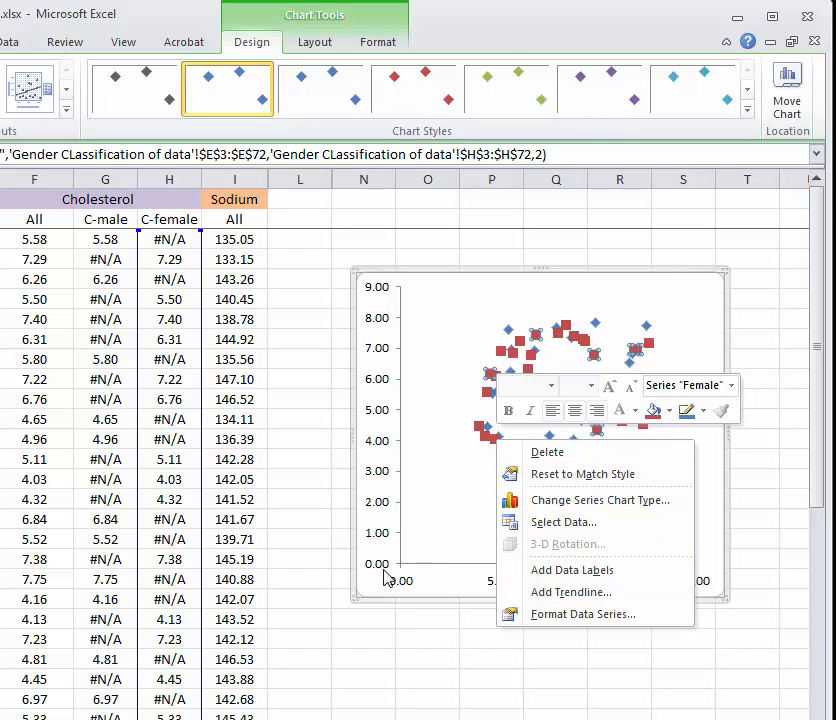
click(360, 594)
drag(354, 599, 277, 687)
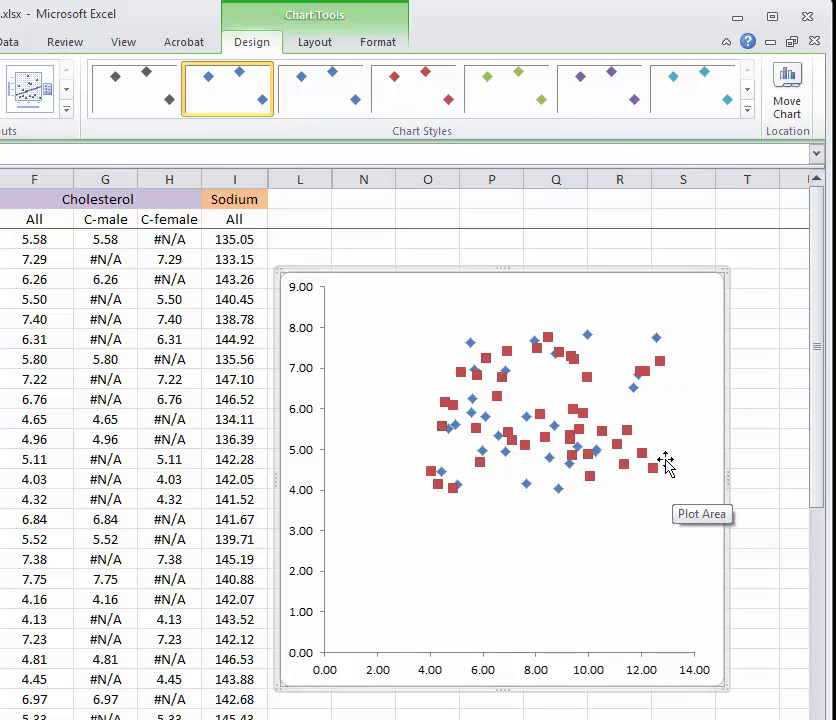
Add a linear trendline to the Female series in the scatter chart.
click(453, 406)
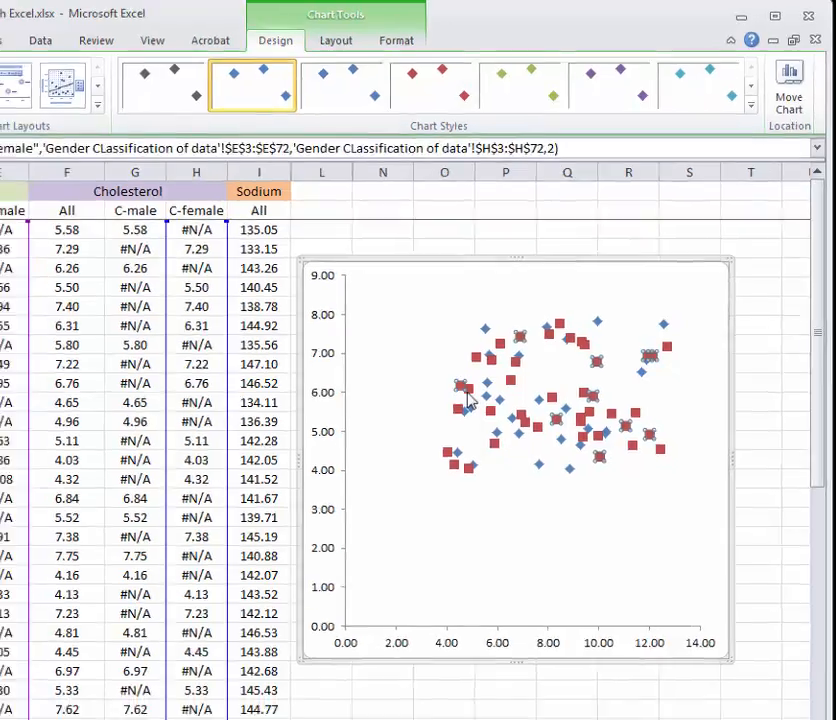
right_click(469, 397)
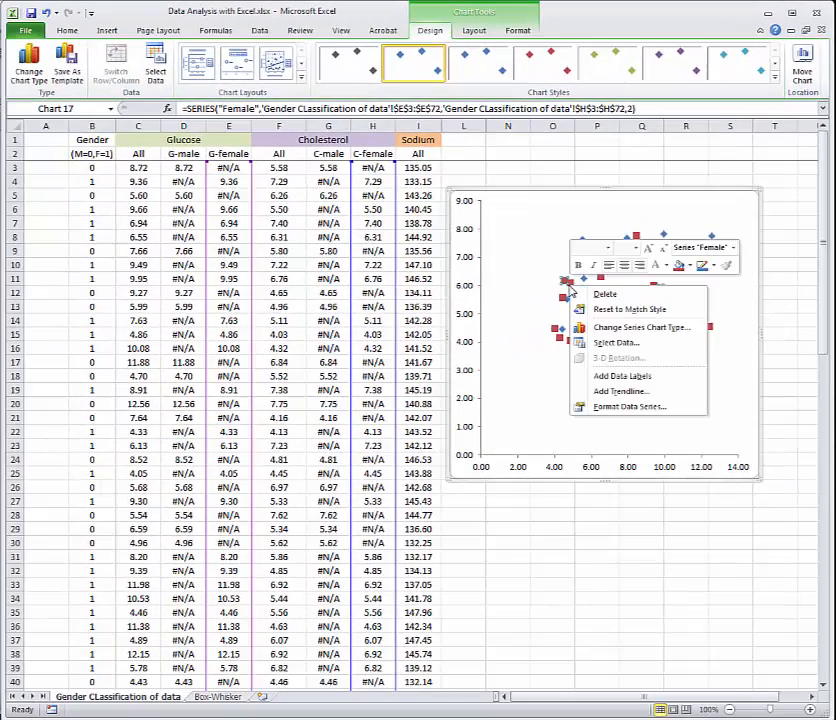
click(630, 391)
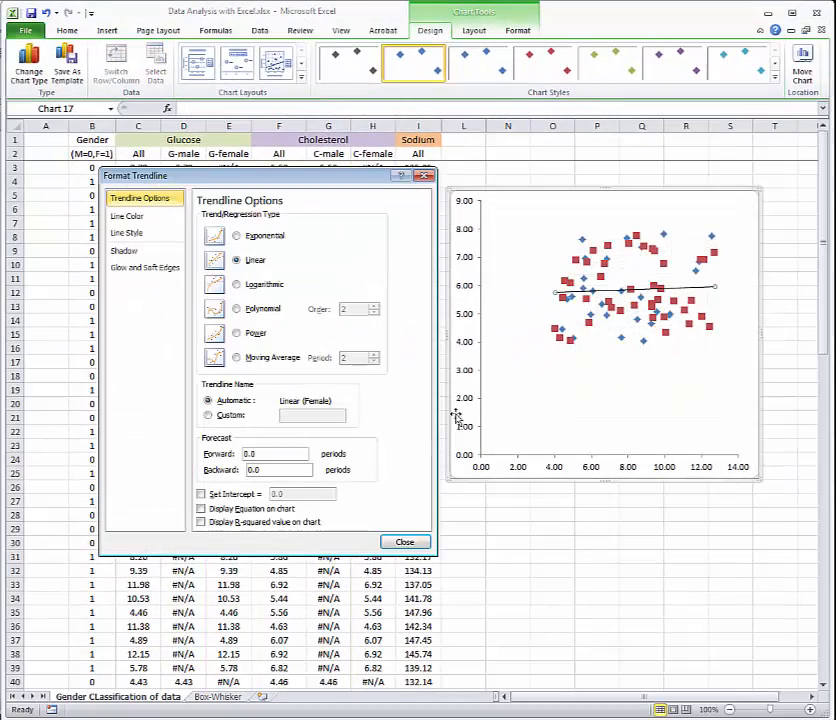
click(400, 542)
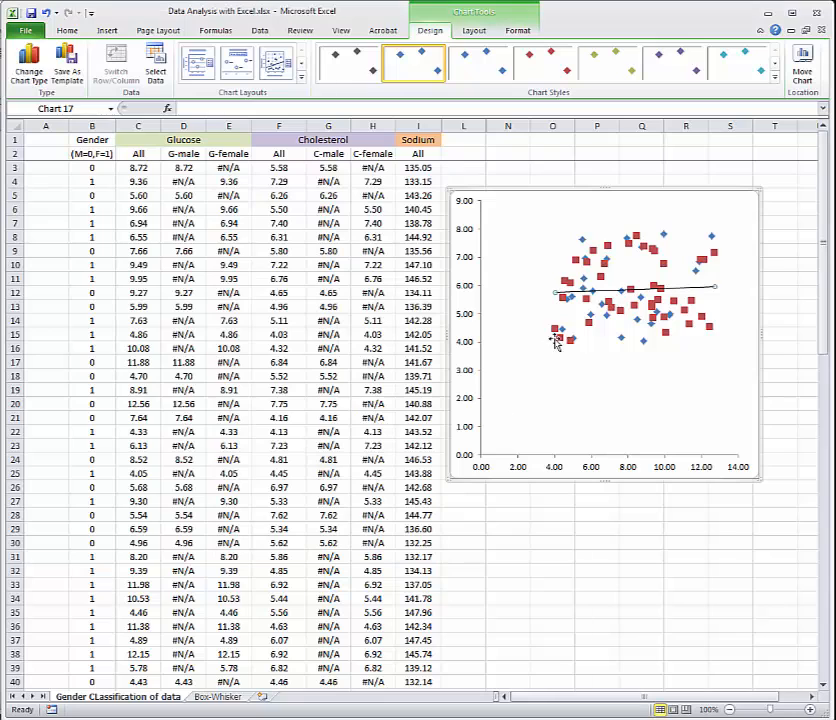
click(625, 340)
right_click(623, 341)
click(658, 458)
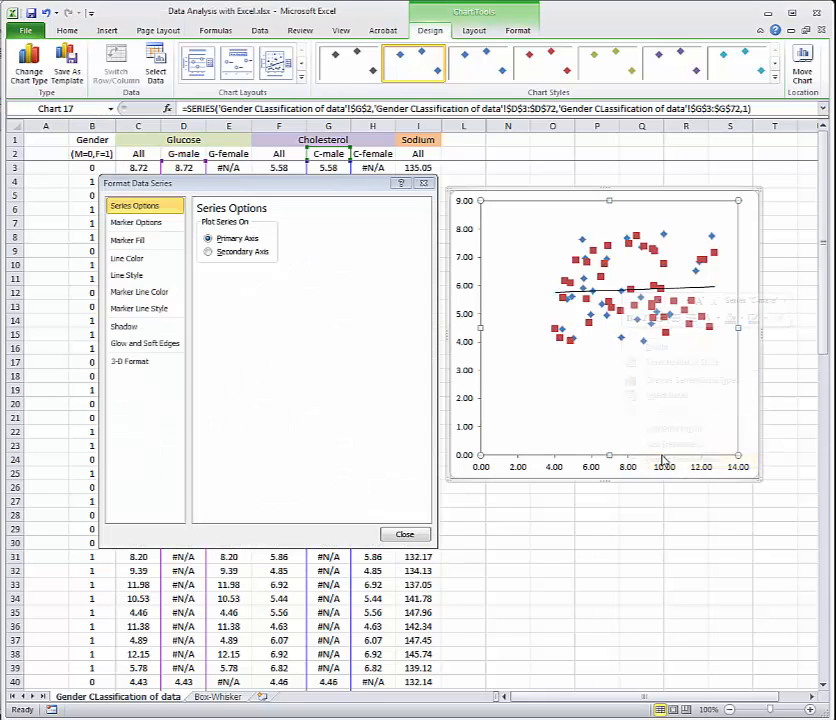
click(663, 460)
click(405, 535)
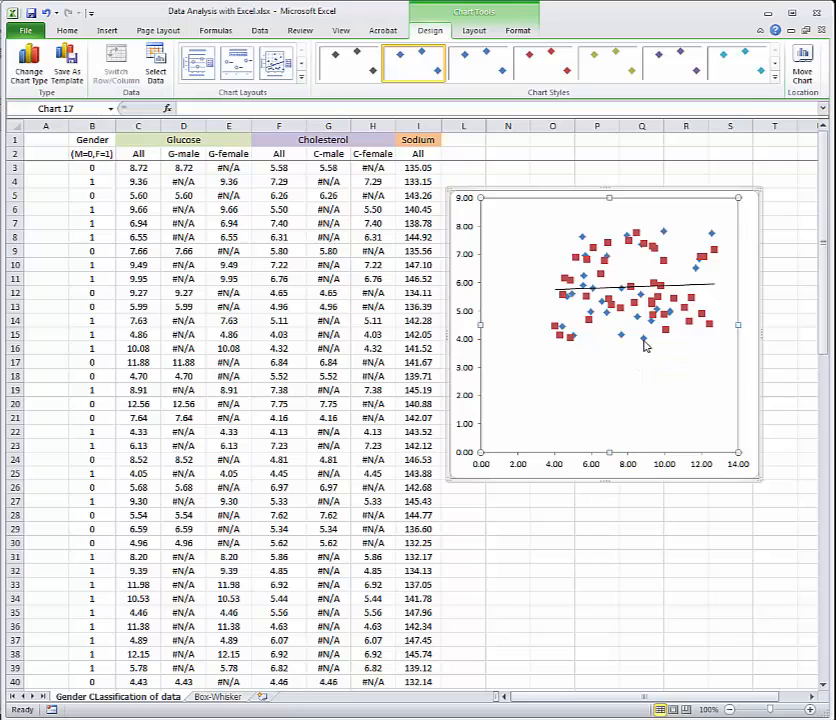
Add a linear trendline to the C-male series in the scatter chart.
right_click(646, 341)
click(674, 446)
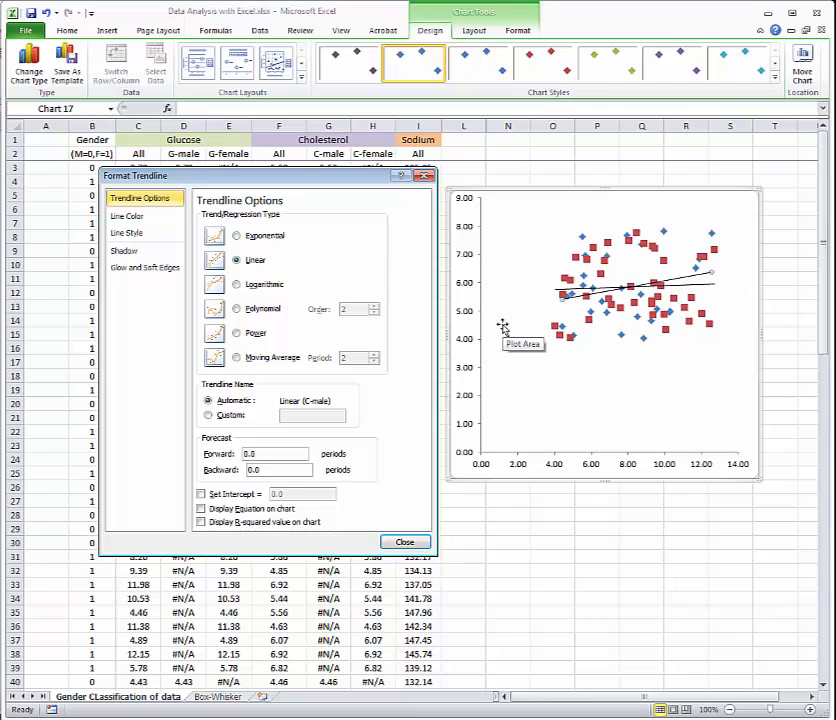
key(Escape)
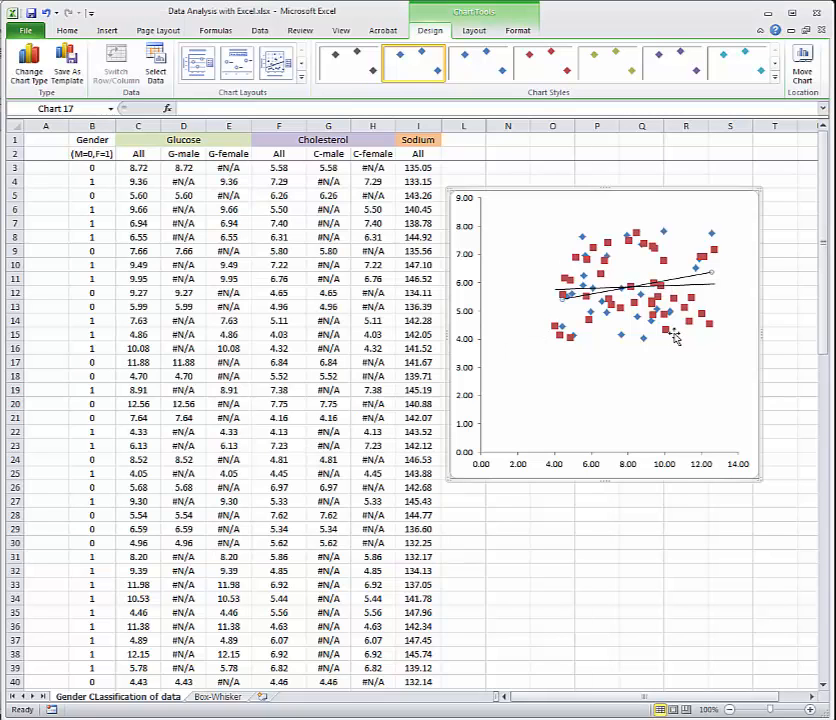
Delete both the C-male and Female trendlines from the scatter chart.
key(Delete)
click(685, 286)
key(Delete)
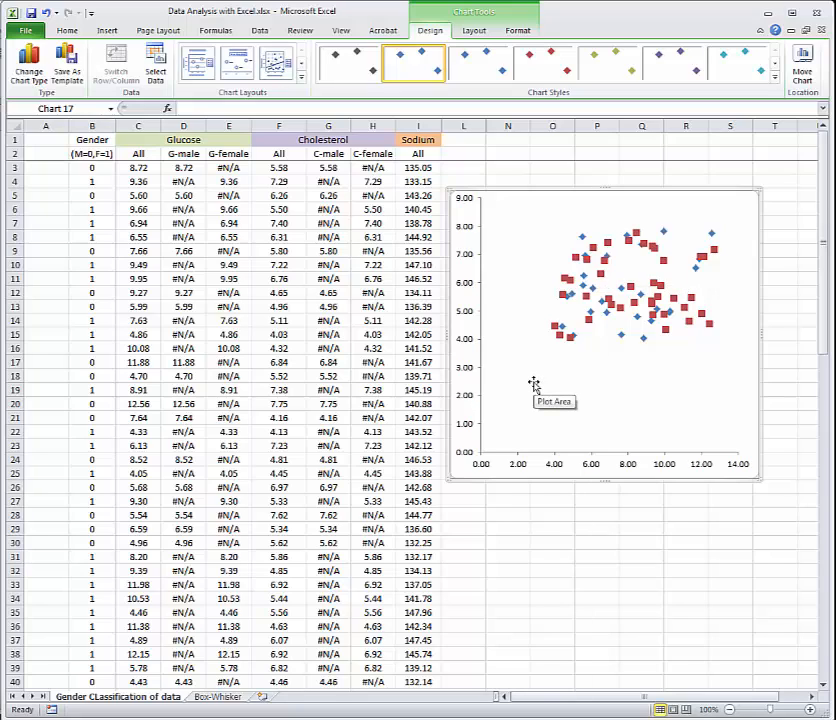
Change the Female series markers to the built-in circle type.
click(569, 284)
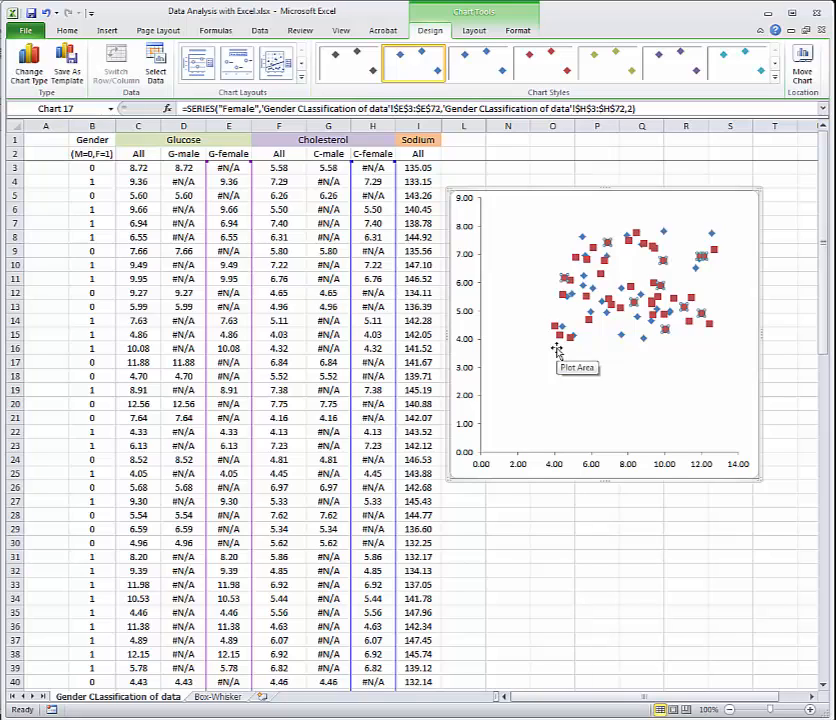
right_click(565, 280)
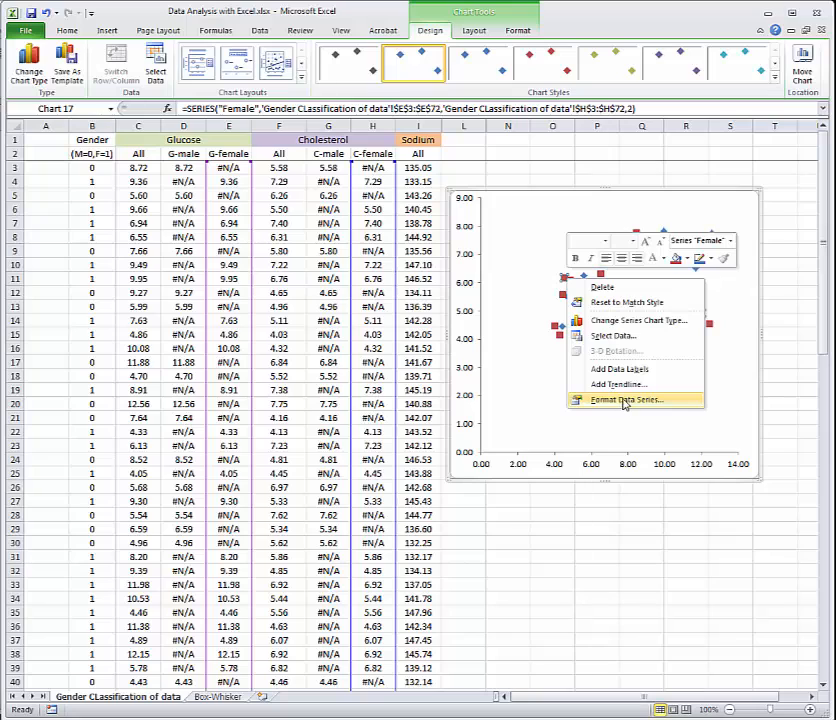
click(624, 400)
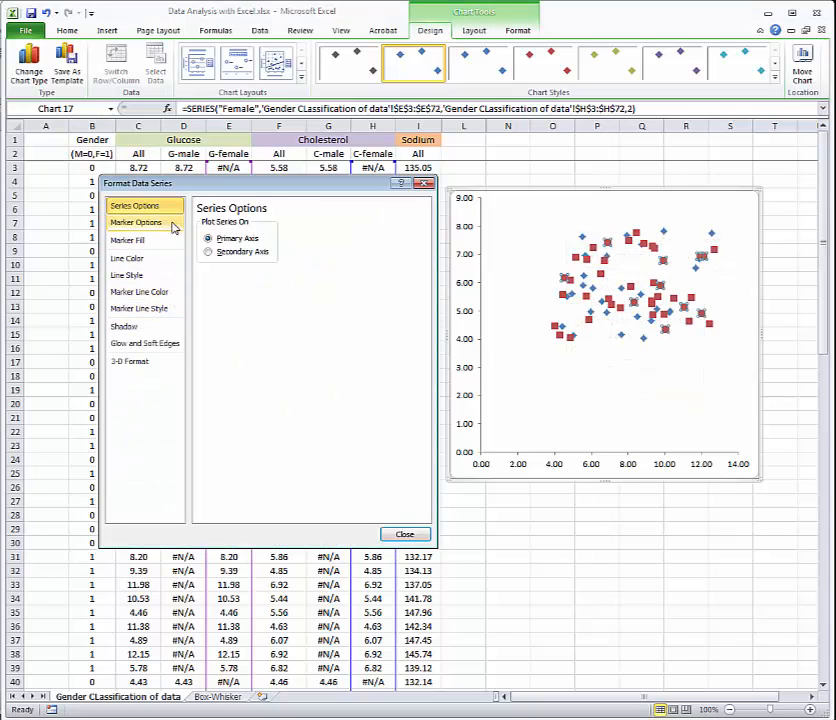
click(174, 224)
click(231, 270)
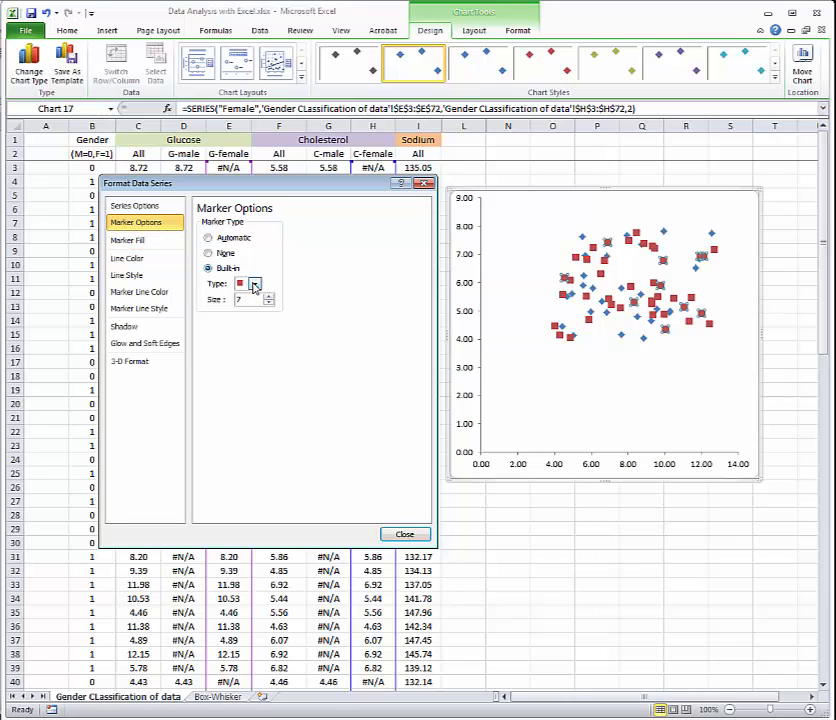
click(255, 284)
click(251, 396)
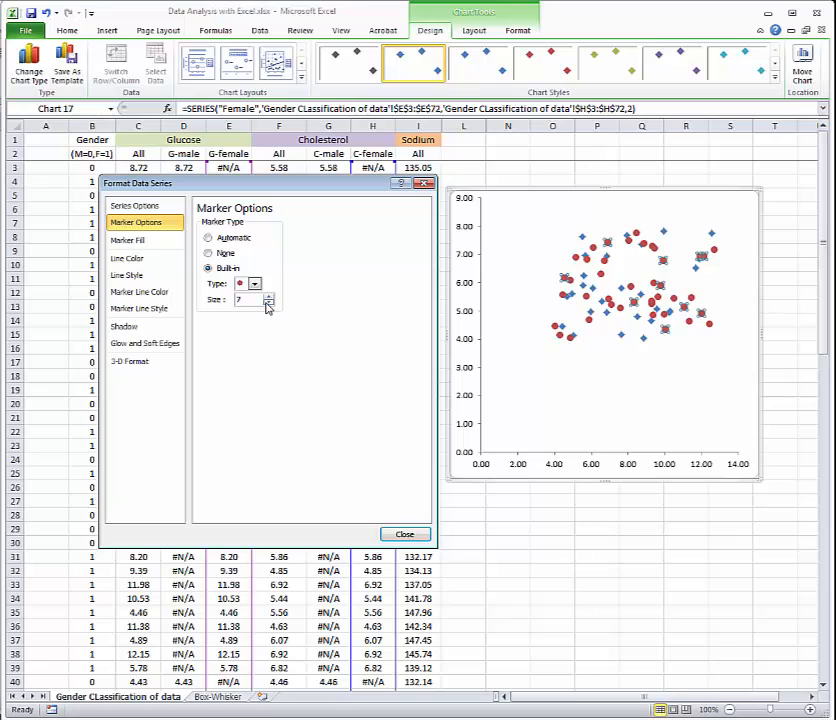
Give the Female series markers a solid grey fill and a solid grey marker line.
click(163, 260)
click(166, 241)
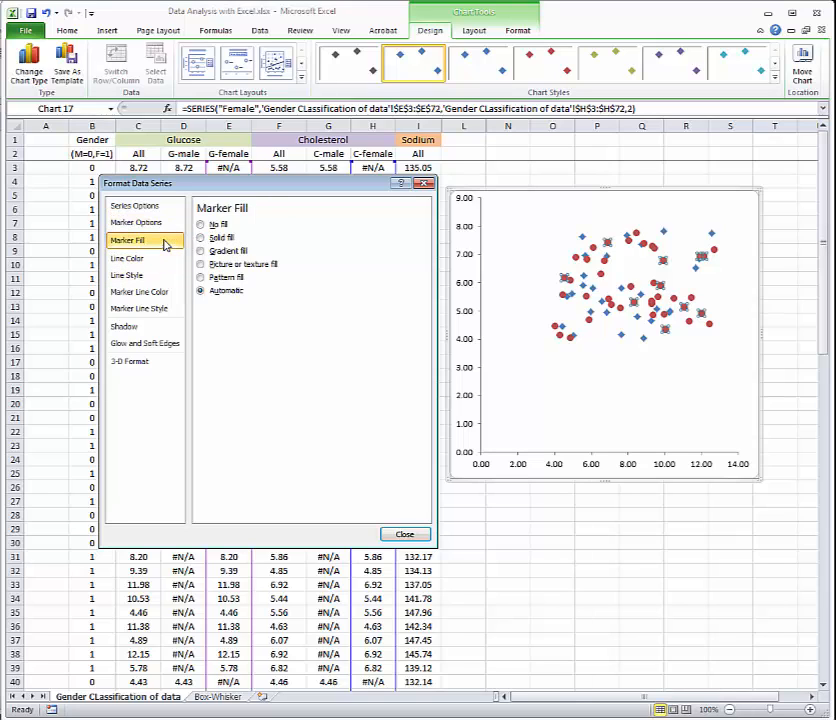
click(224, 238)
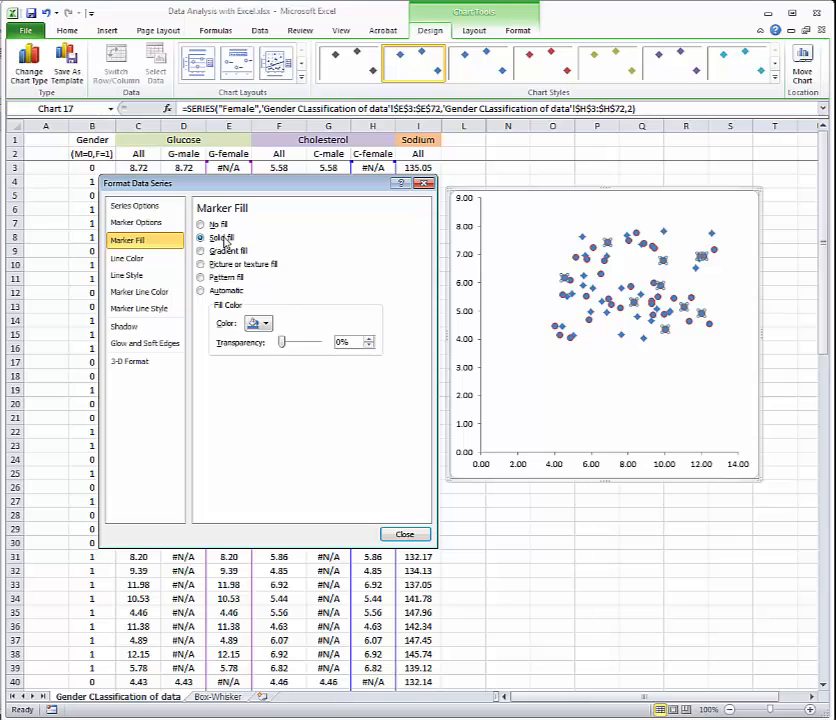
click(267, 322)
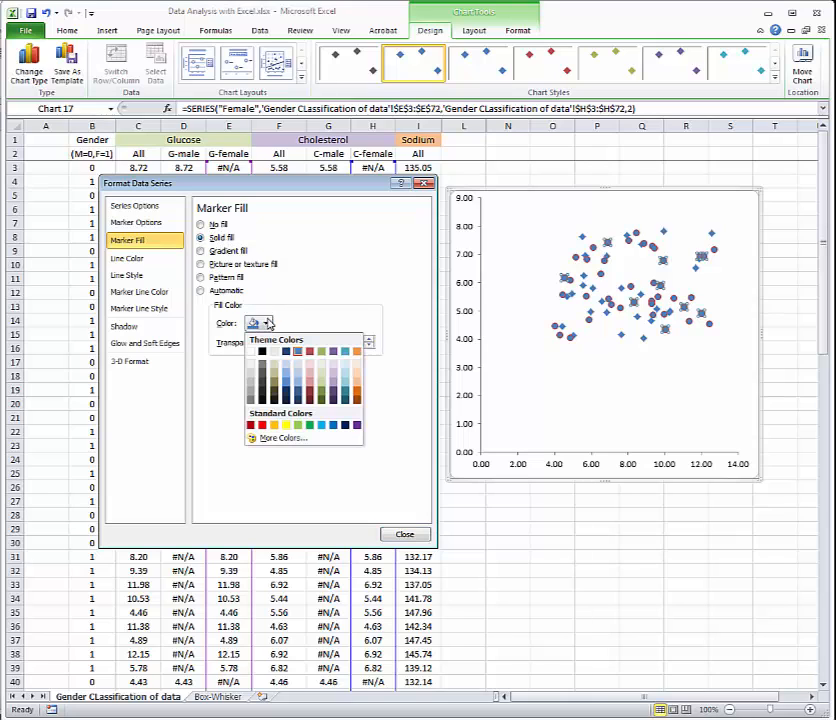
click(252, 399)
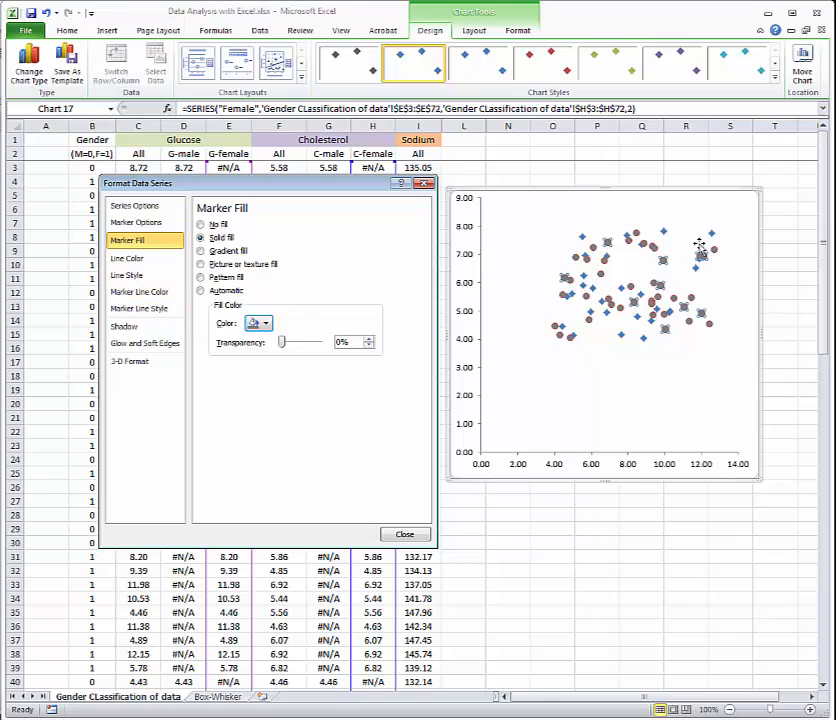
click(142, 294)
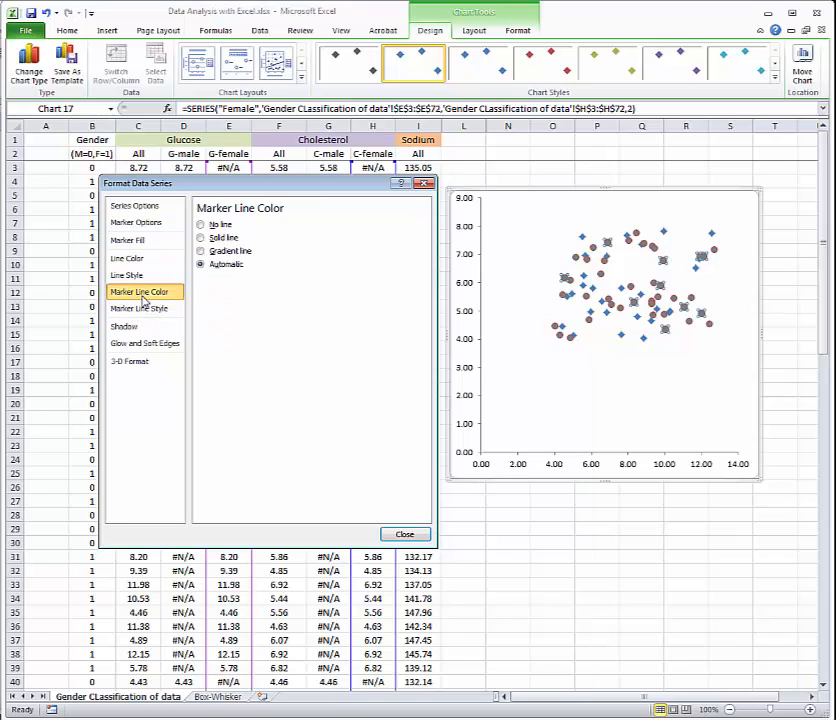
click(221, 240)
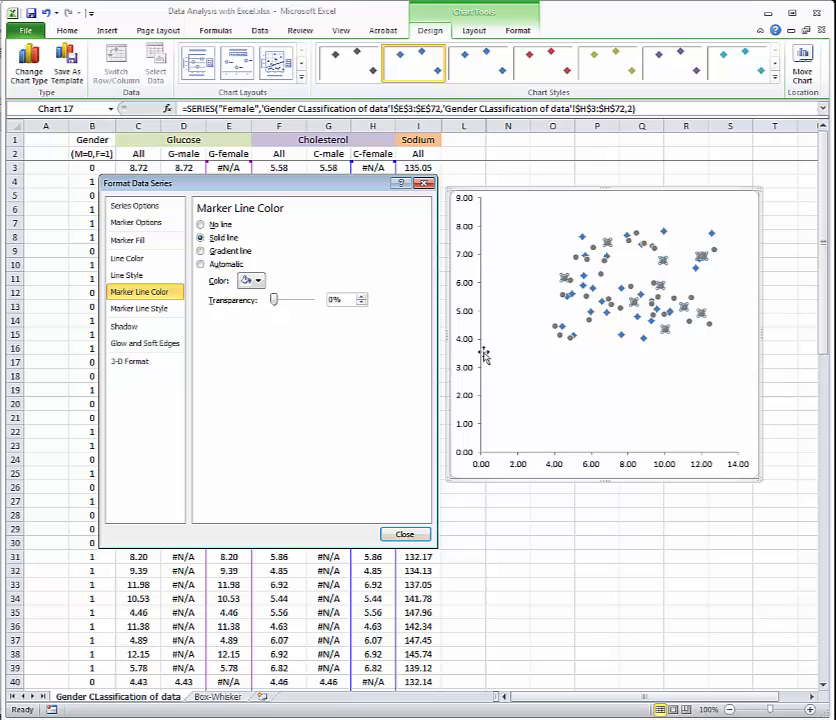
Change the C-male series markers to the built-in circle type.
click(584, 289)
click(584, 289)
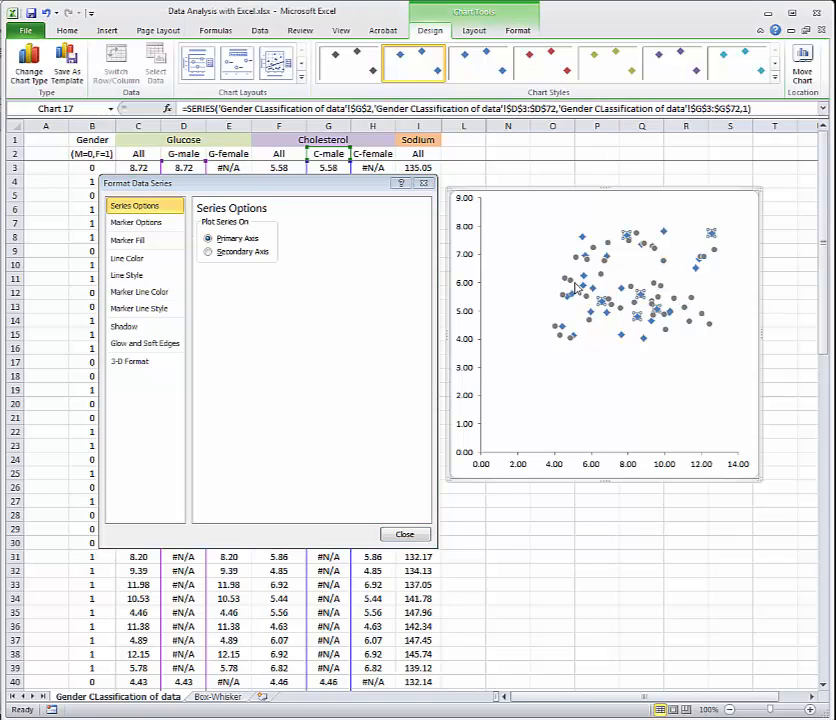
click(163, 240)
click(165, 229)
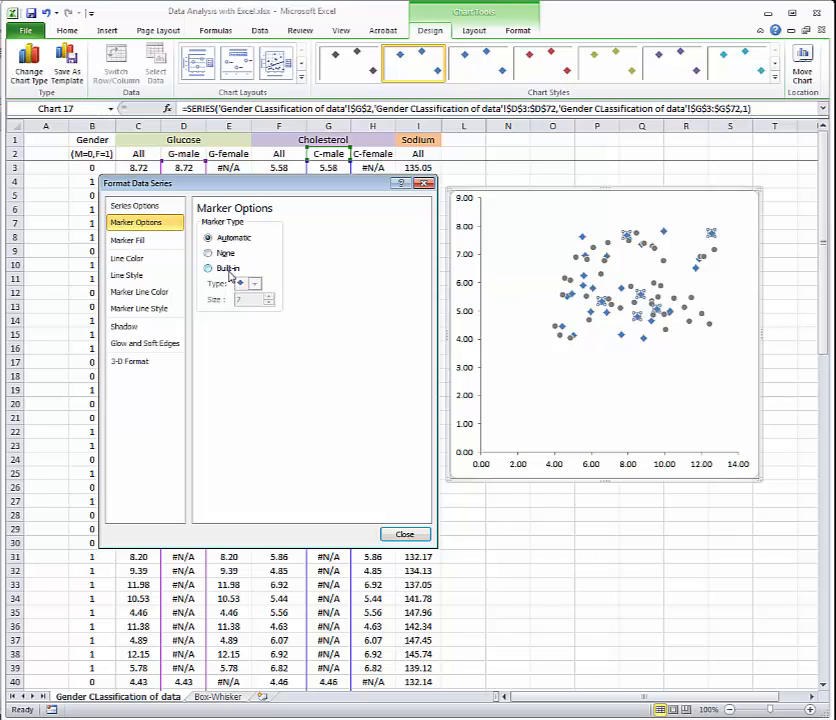
click(228, 269)
click(255, 284)
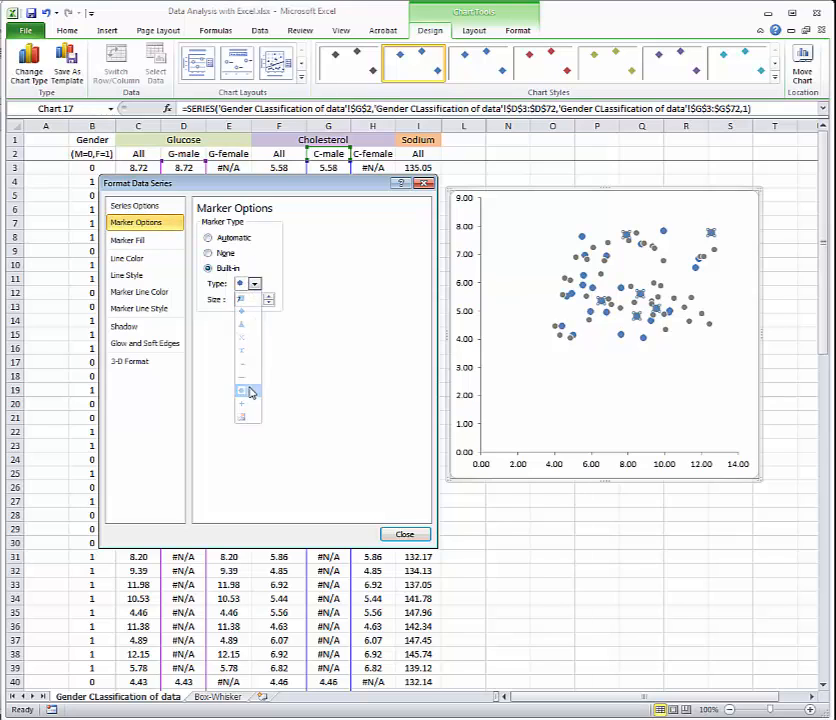
click(250, 392)
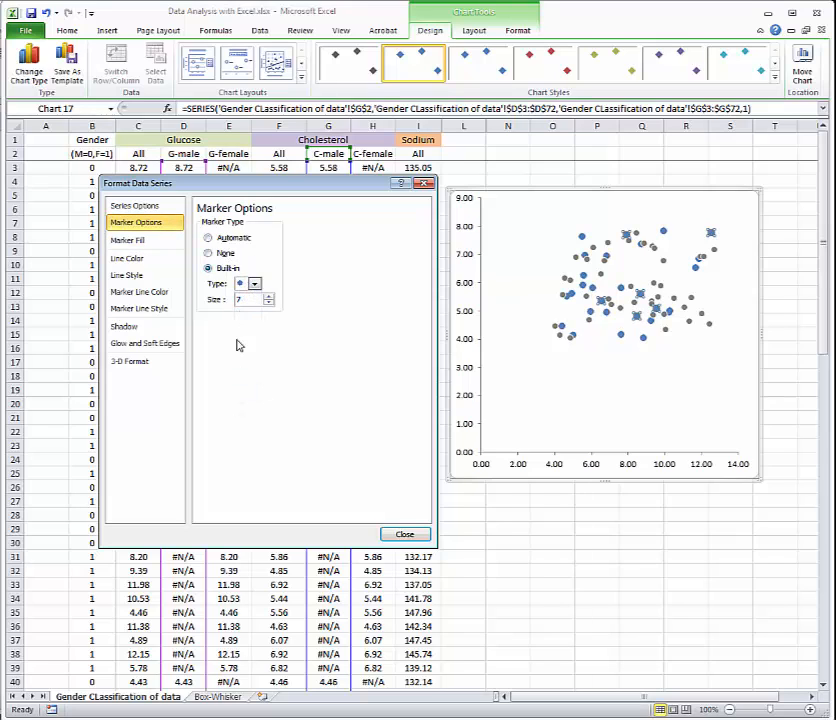
Give the C-male series markers a solid black fill.
click(164, 241)
click(210, 228)
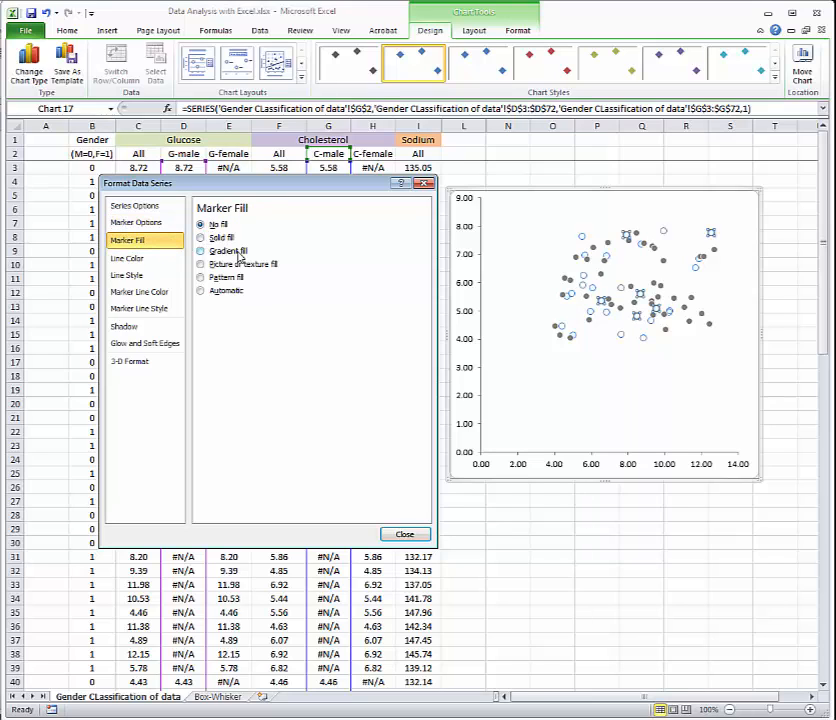
click(216, 238)
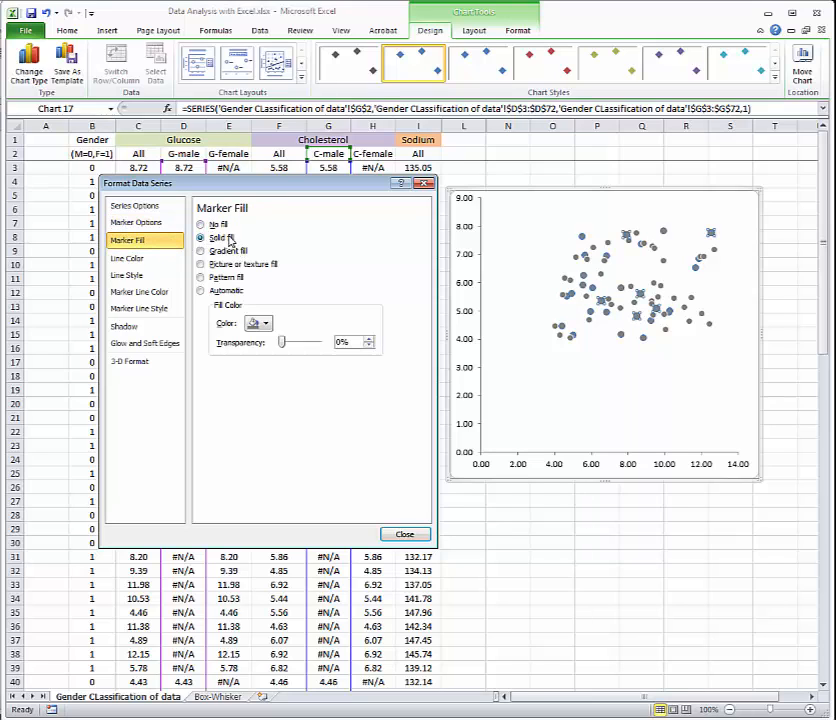
click(260, 325)
click(261, 352)
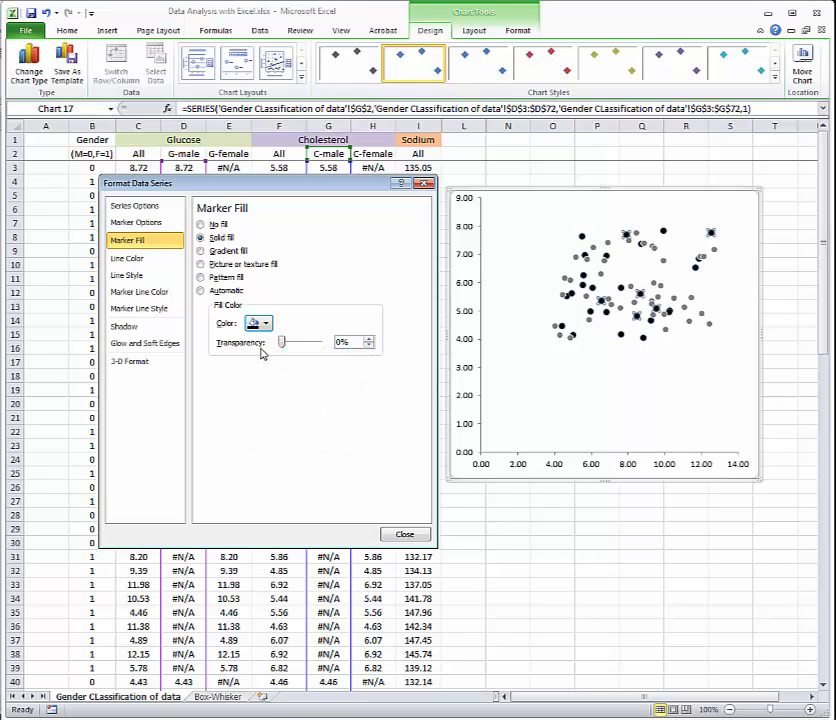
Try a white fill on the C-male markers and switch the fill back to black.
click(266, 325)
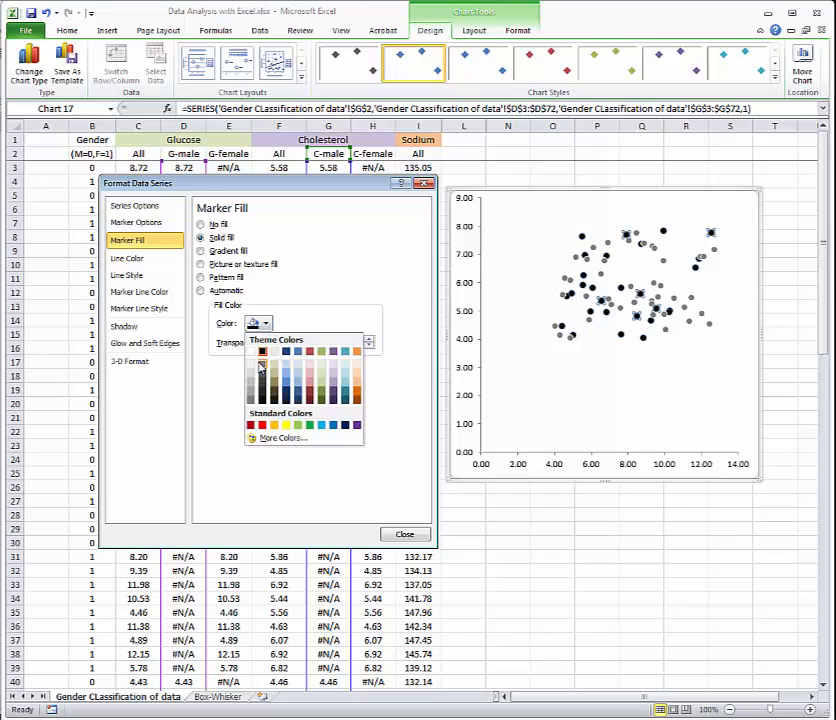
click(252, 353)
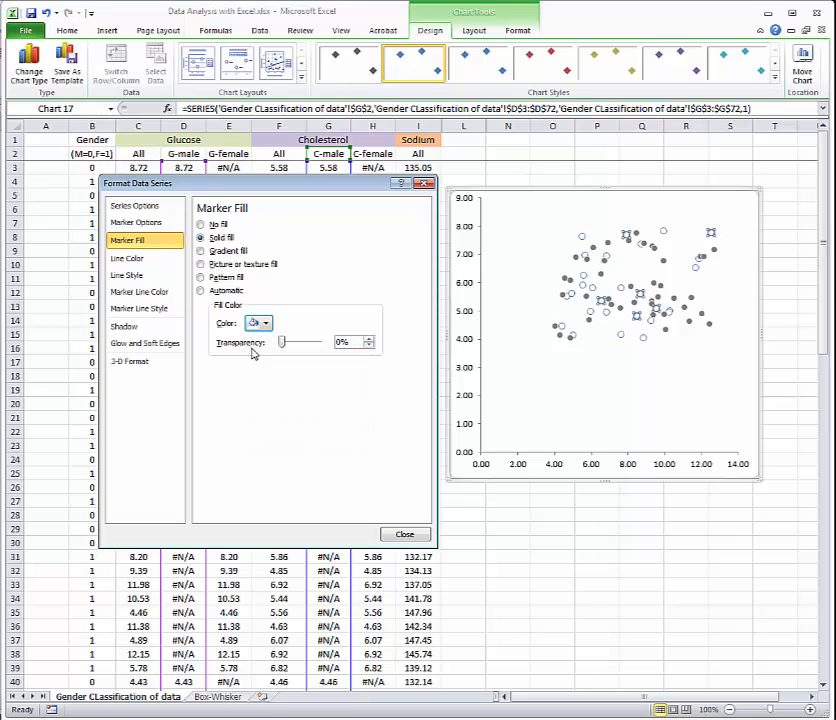
click(265, 324)
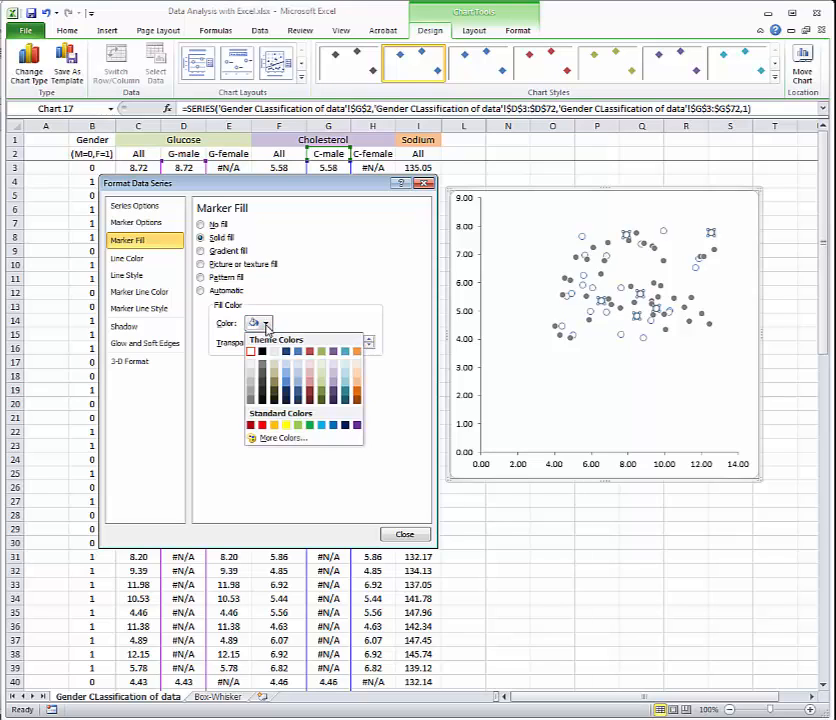
click(262, 352)
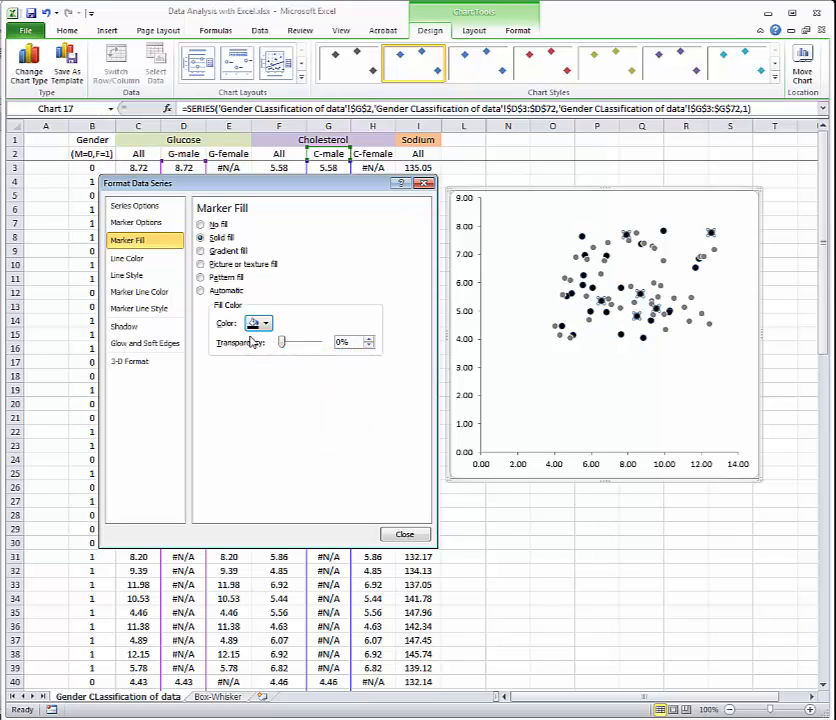
Set the marker line of the C-male series to a solid line.
click(150, 292)
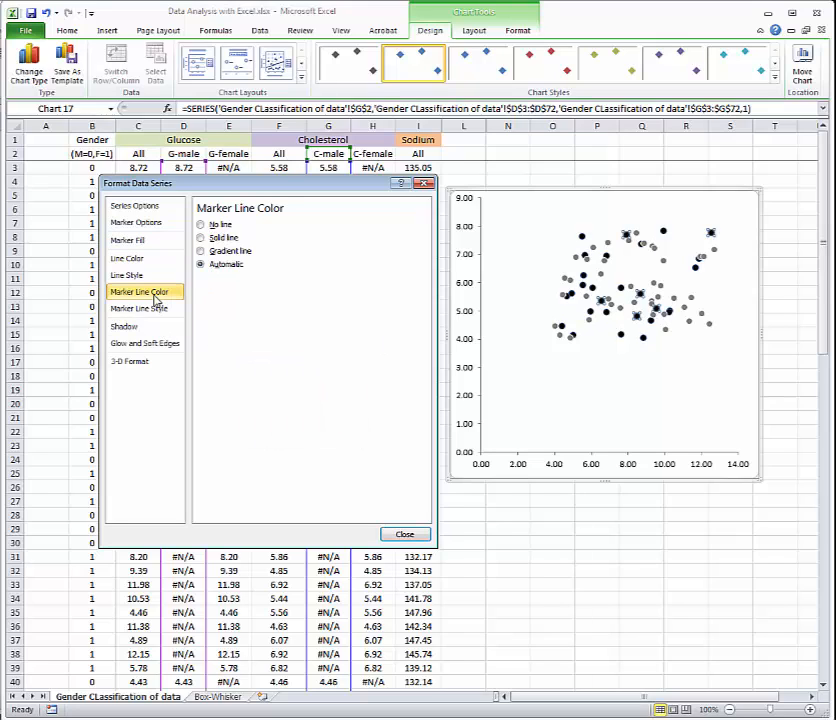
click(229, 240)
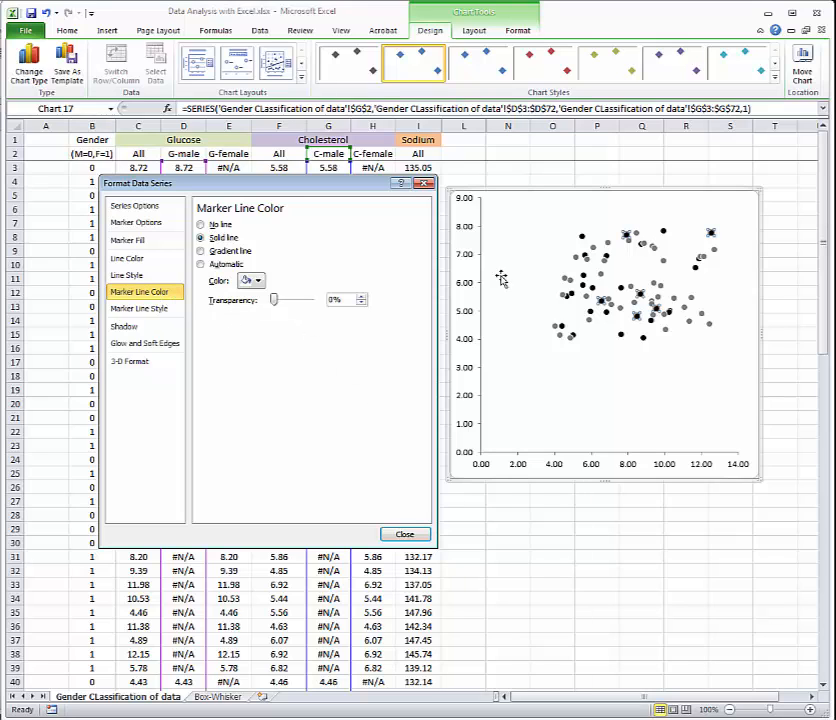
Change the solid marker fill of the Female series to a lighter grey.
click(557, 279)
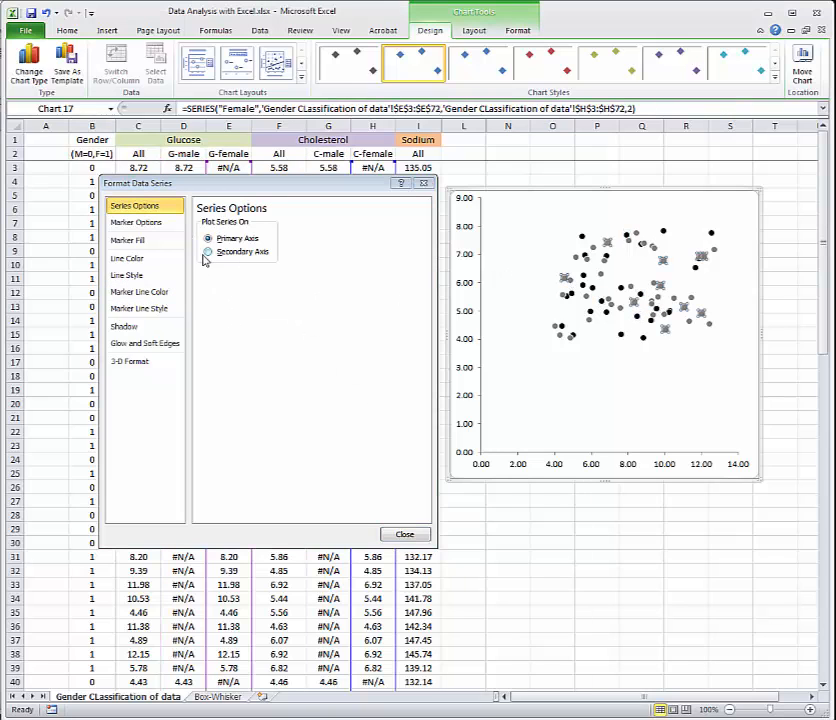
click(146, 223)
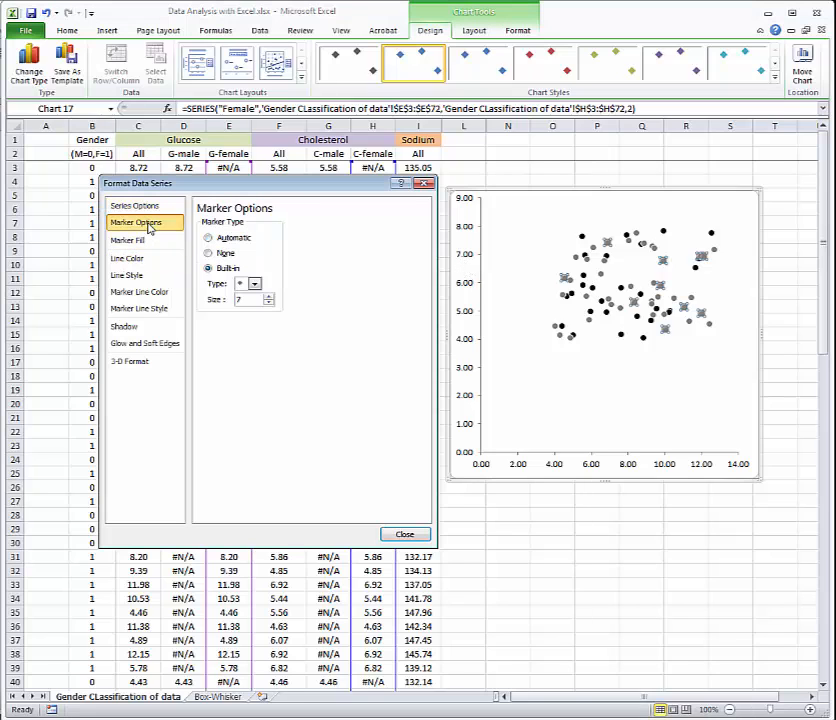
click(135, 240)
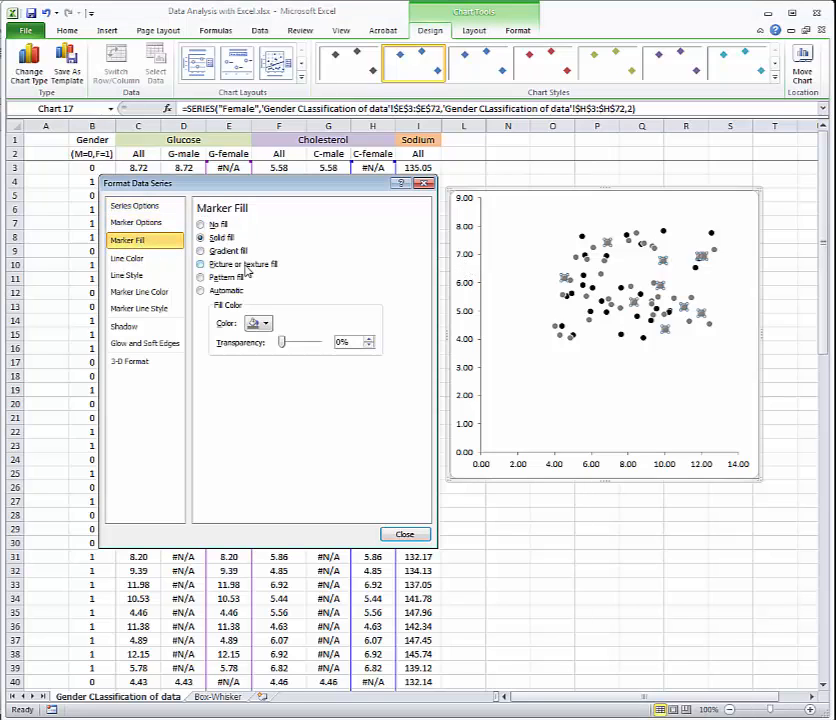
click(268, 323)
click(253, 395)
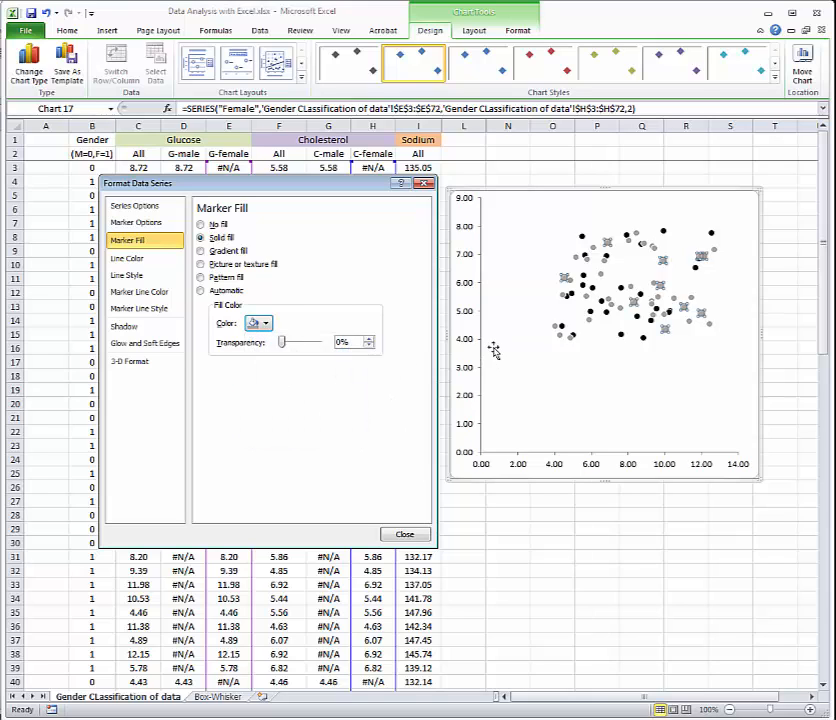
Format the horizontal axis numbers of the scatter chart with 0 decimal places.
click(563, 470)
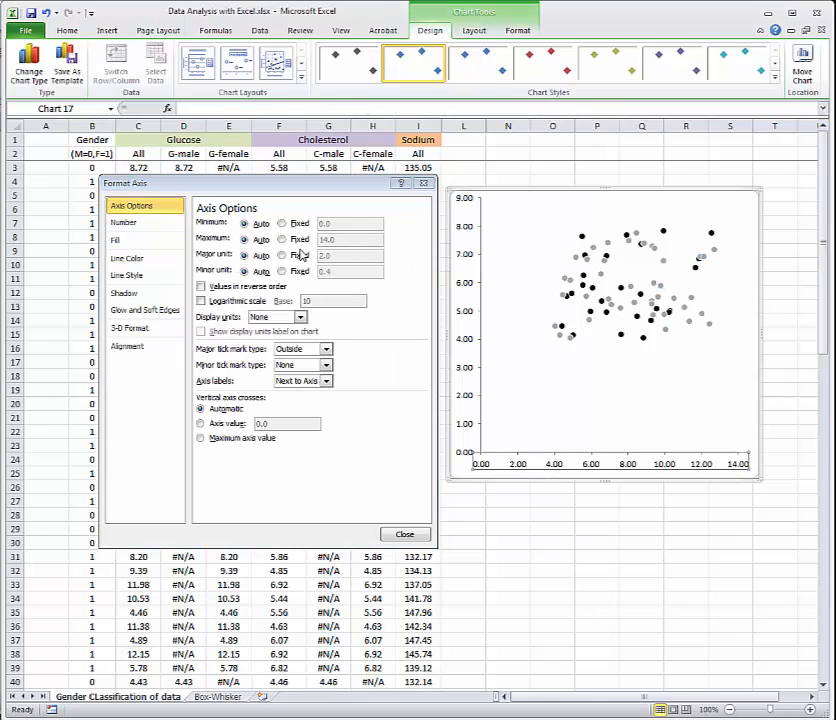
click(158, 223)
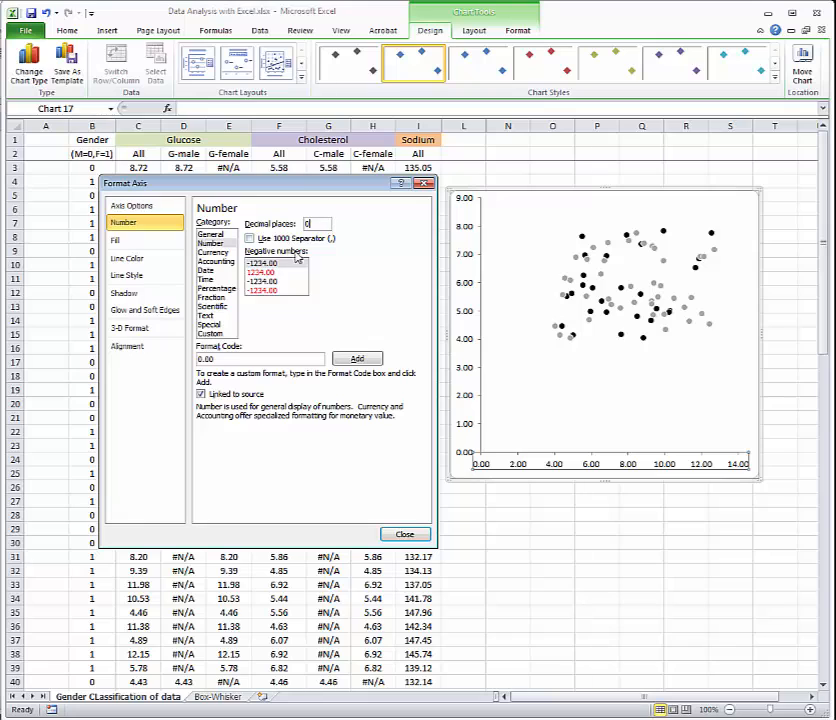
click(476, 340)
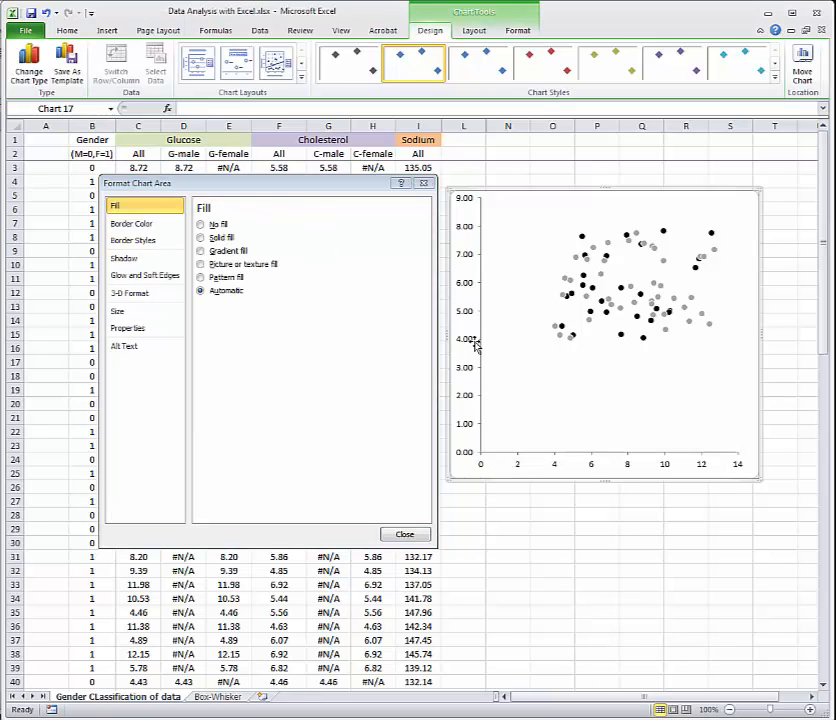
Format the vertical axis numbers with 0 decimal places and close the axis formatting dialog.
click(472, 259)
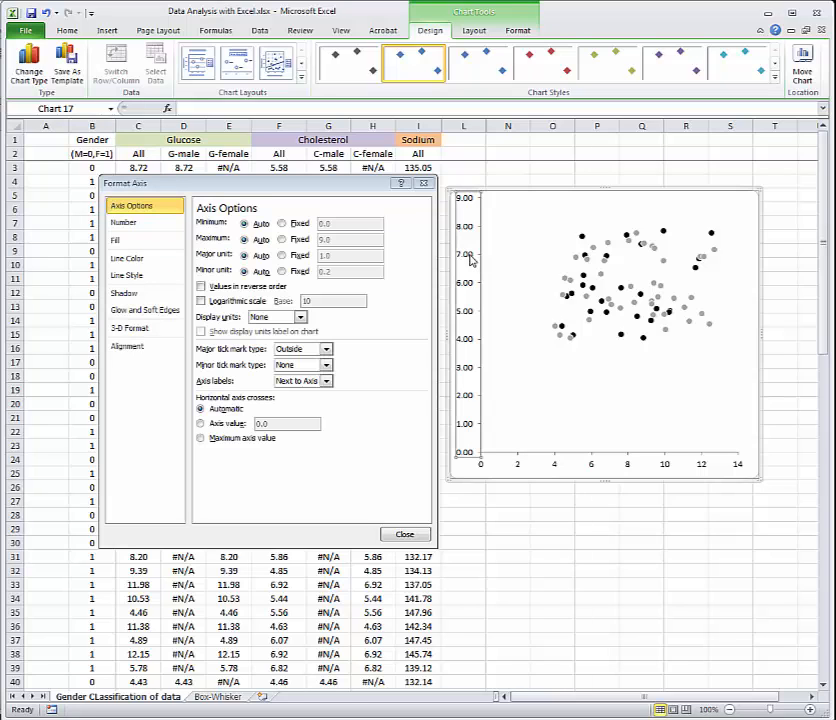
click(158, 223)
drag(312, 224, 308, 224)
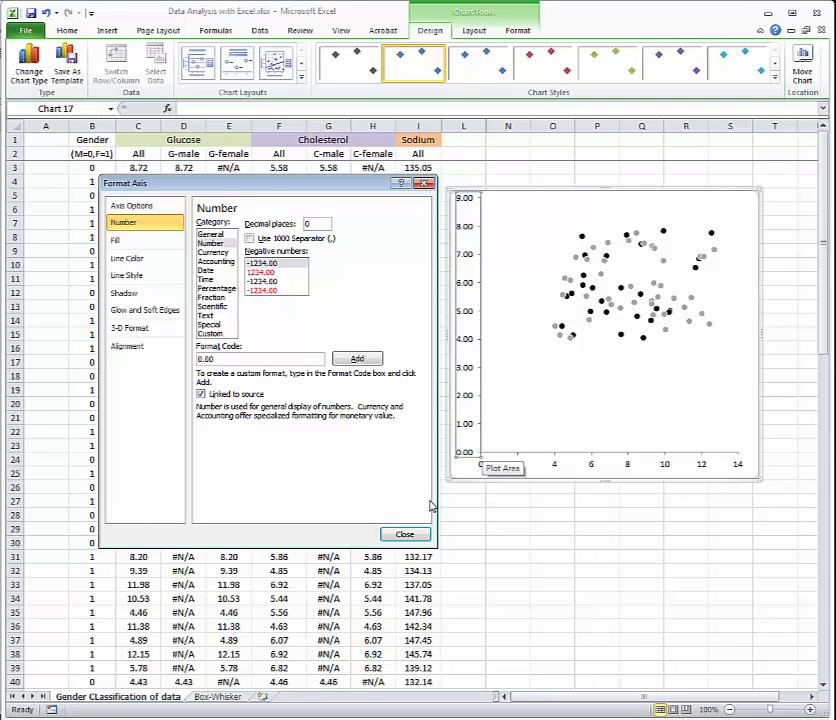
click(423, 535)
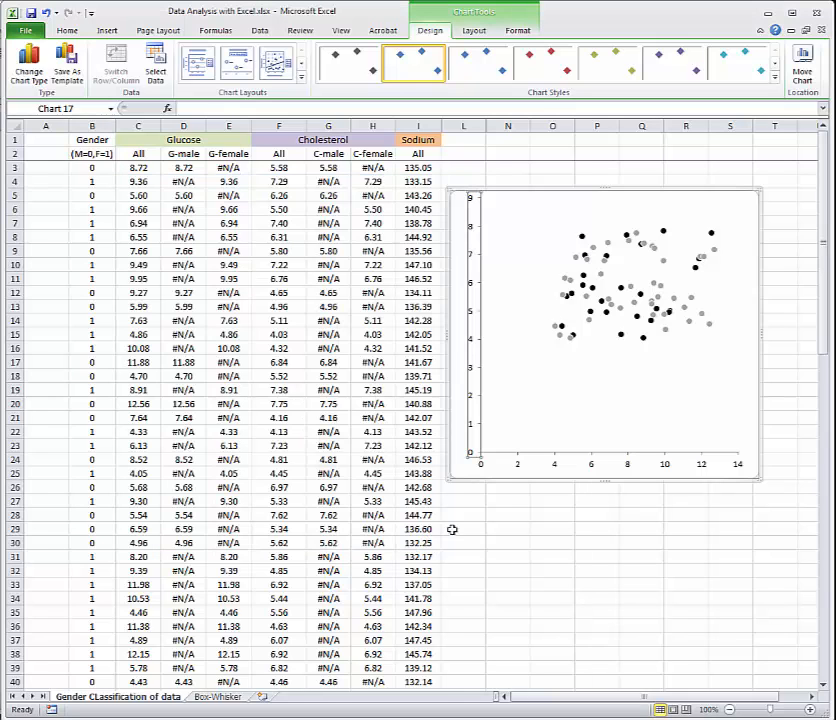
Add a primary vertical axis title to the scatter chart using the Horizontal Title layout.
click(478, 30)
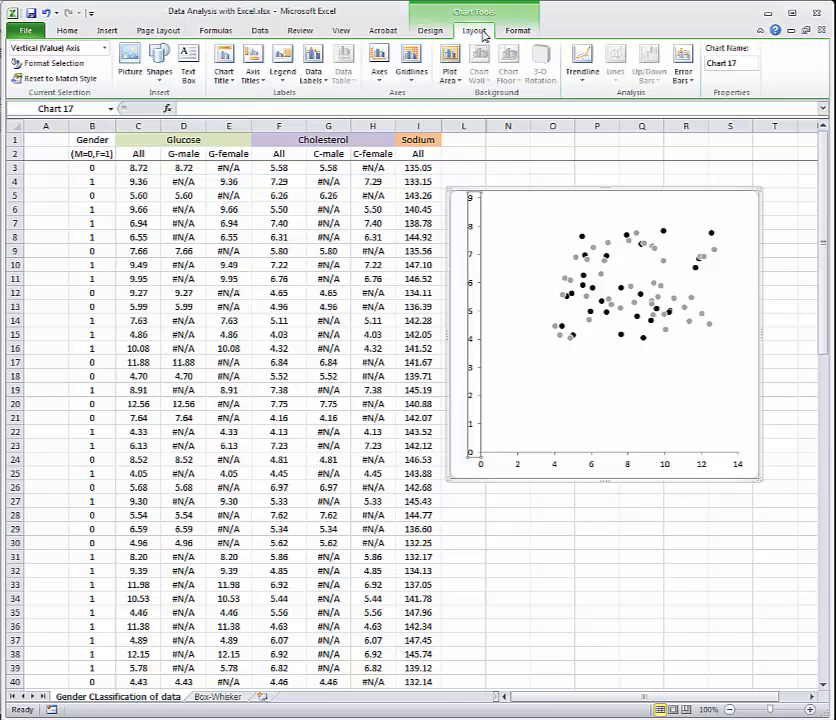
click(254, 76)
mouse_move(300, 110)
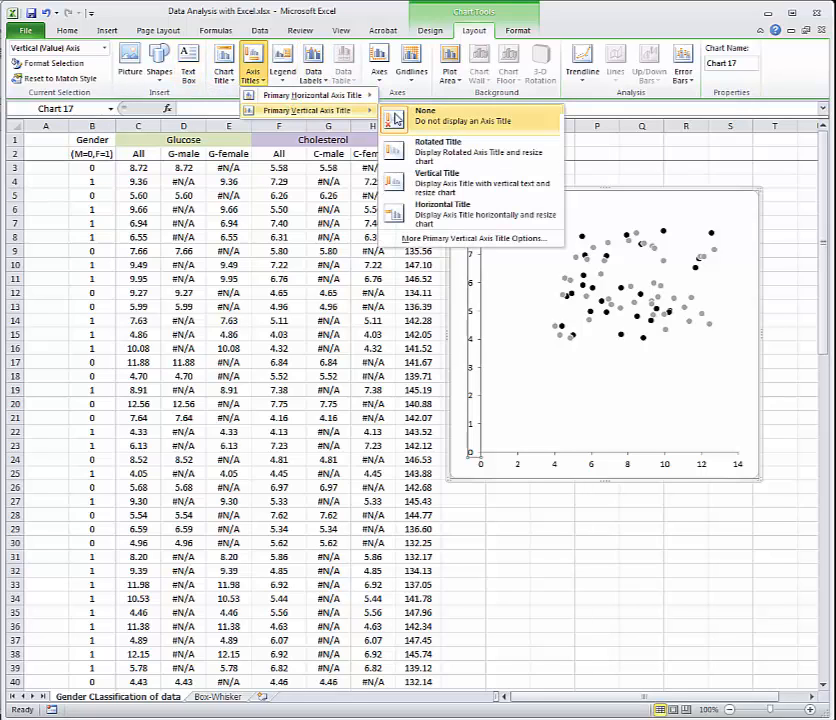
click(490, 208)
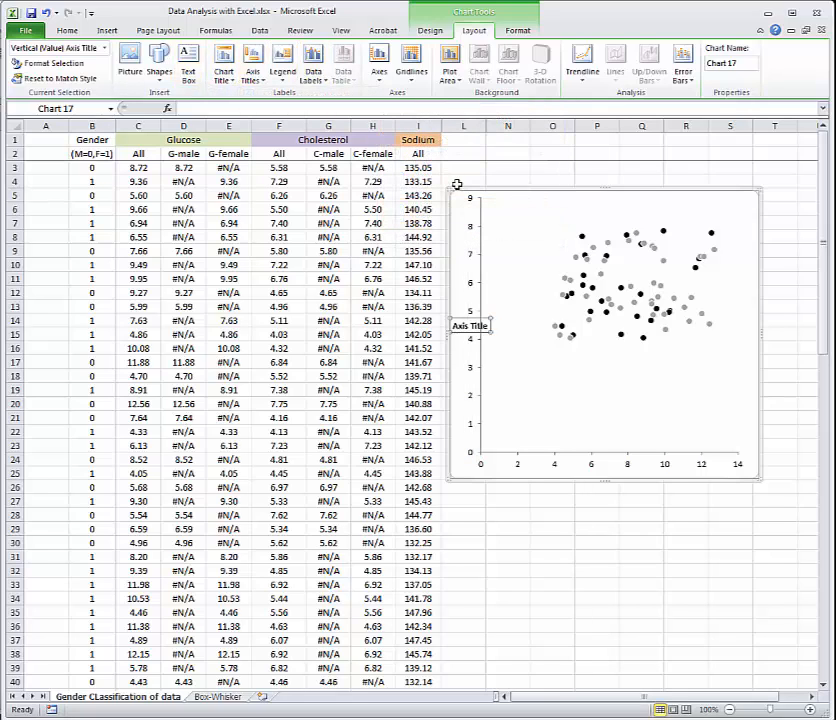
Add a primary horizontal axis title below the scatter chart's horizontal axis.
click(253, 74)
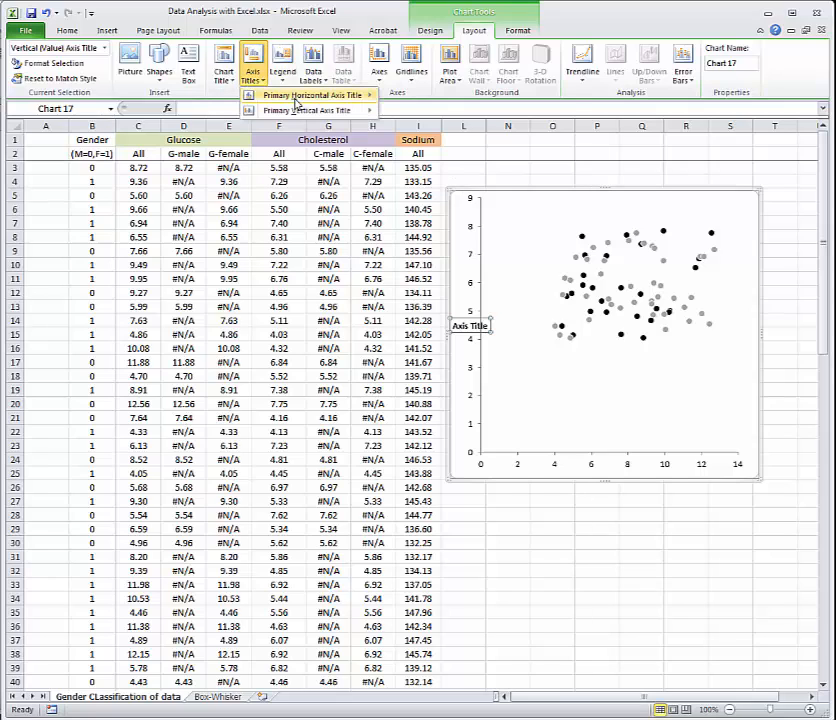
mouse_move(349, 104)
click(440, 134)
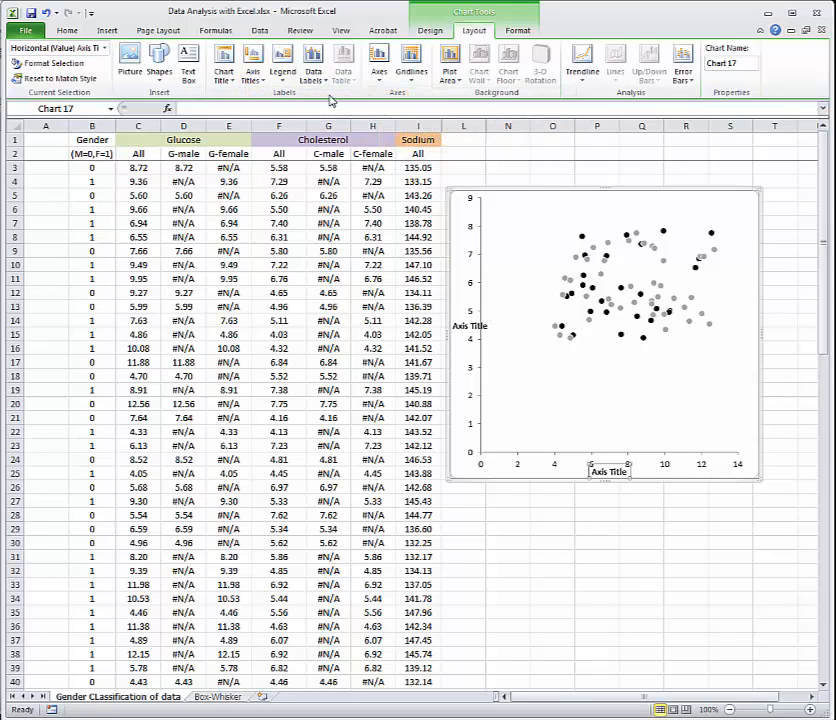
Try the Vertical Title layout for the primary vertical axis title.
click(251, 80)
mouse_move(330, 110)
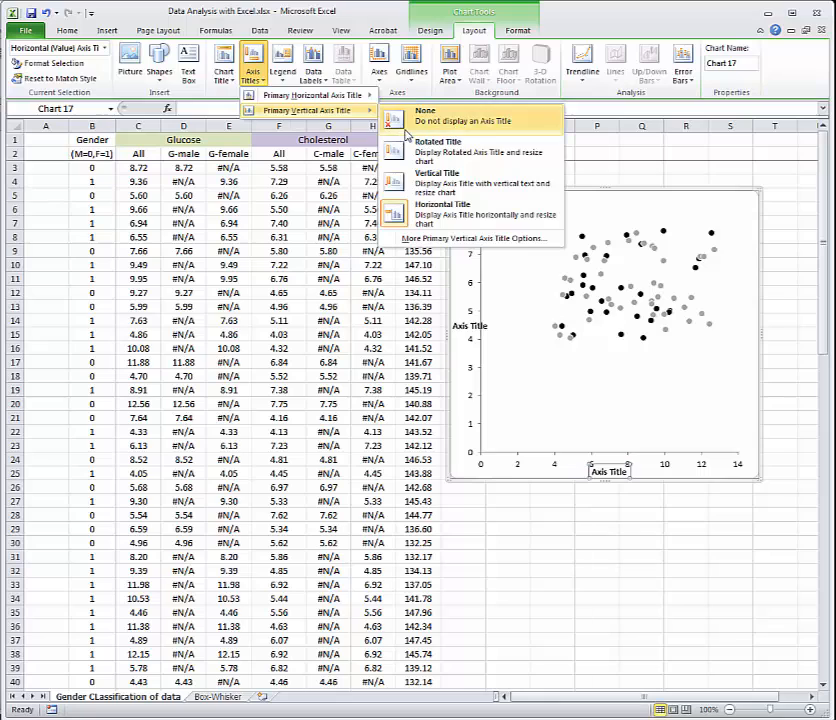
click(461, 183)
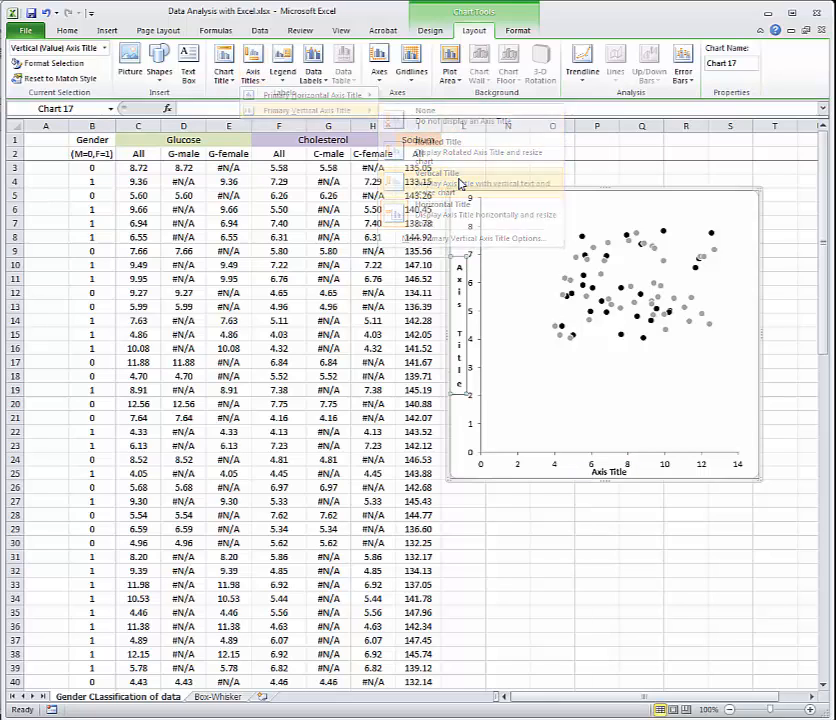
Change the primary vertical axis title to the Rotated Title layout.
click(263, 84)
mouse_move(340, 109)
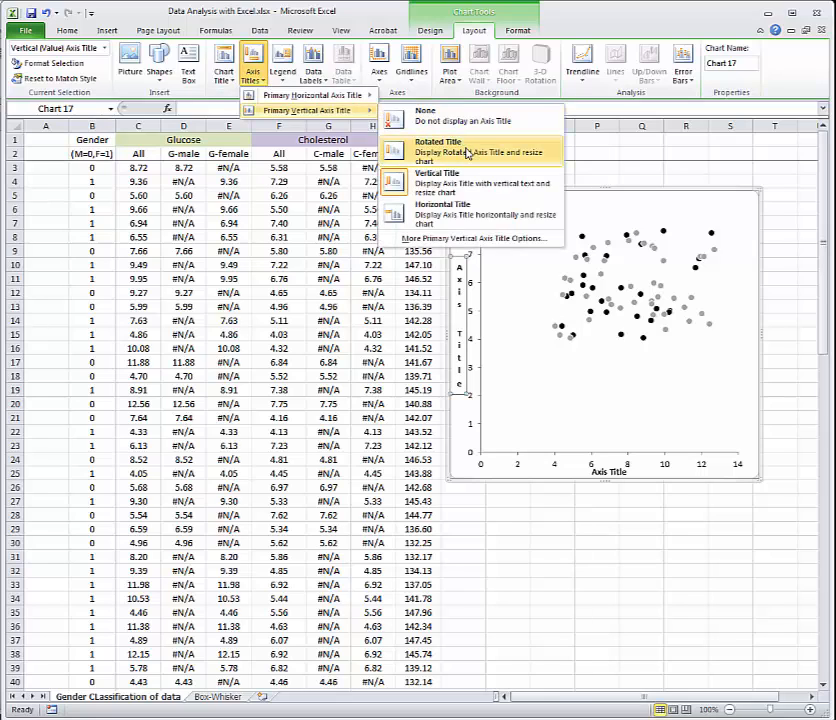
click(520, 152)
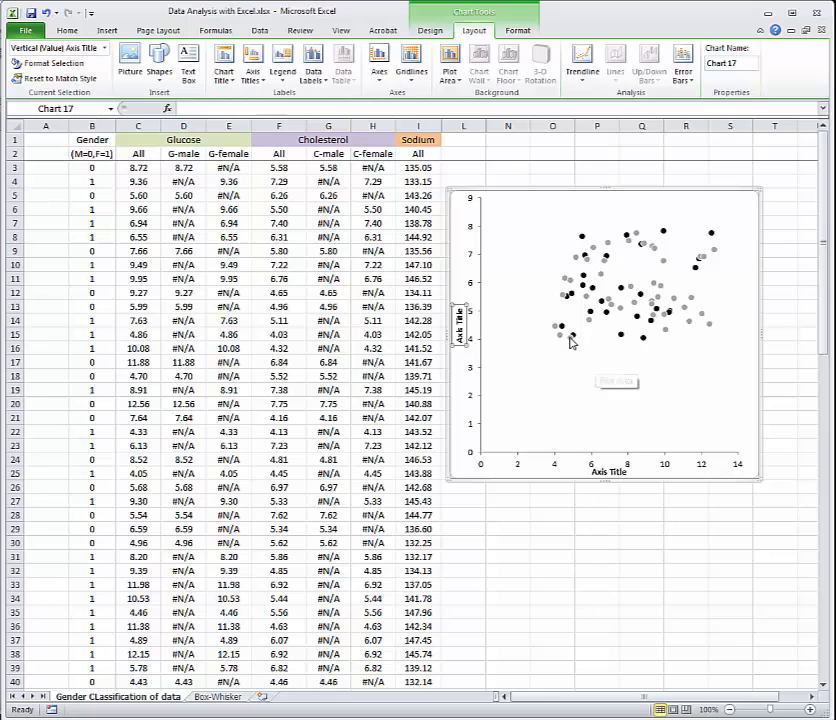
Select the Female series and the C-male series in turn to examine their source data ranges.
mouse_move(570, 340)
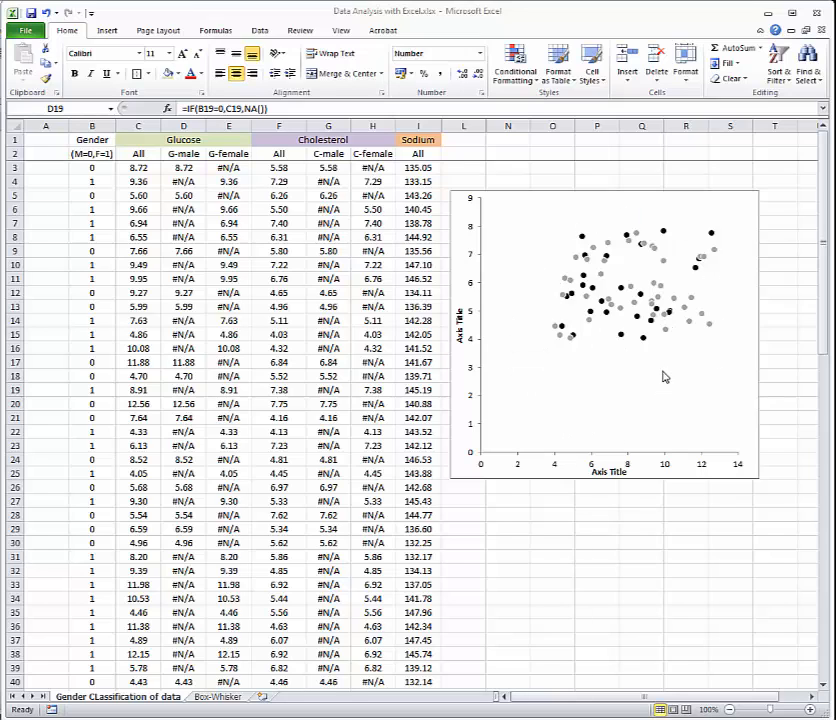
click(622, 290)
click(621, 314)
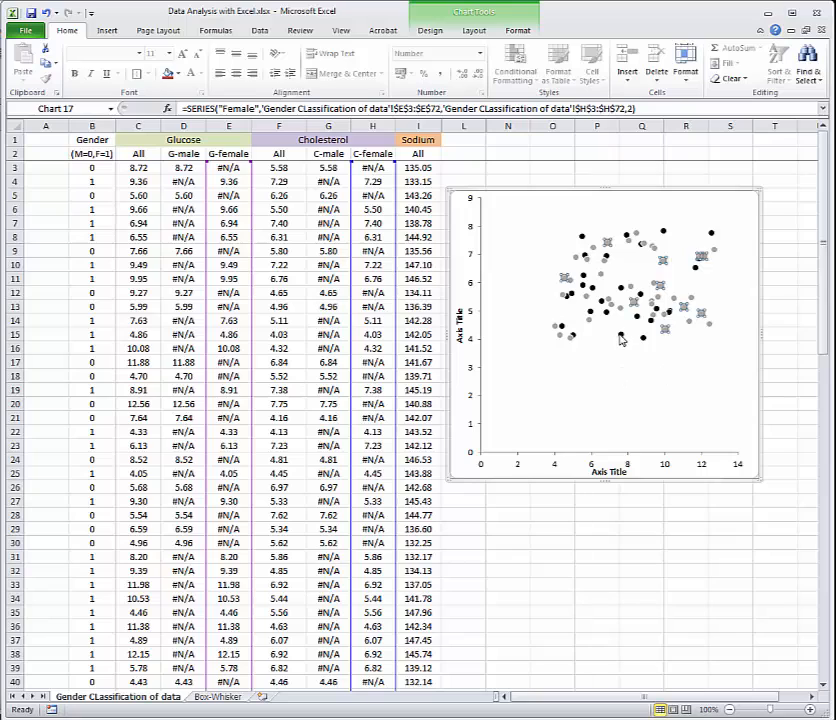
click(620, 338)
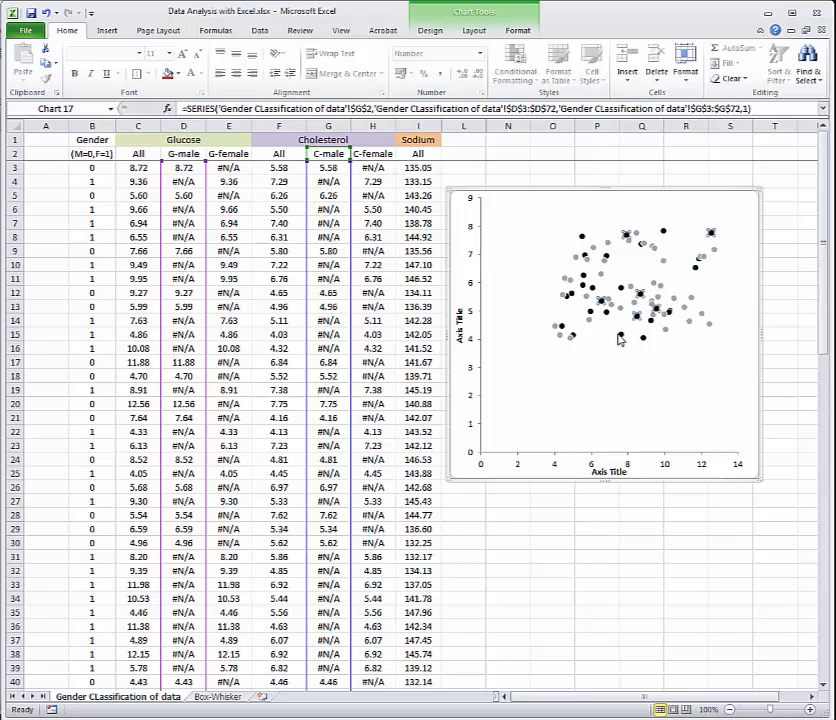